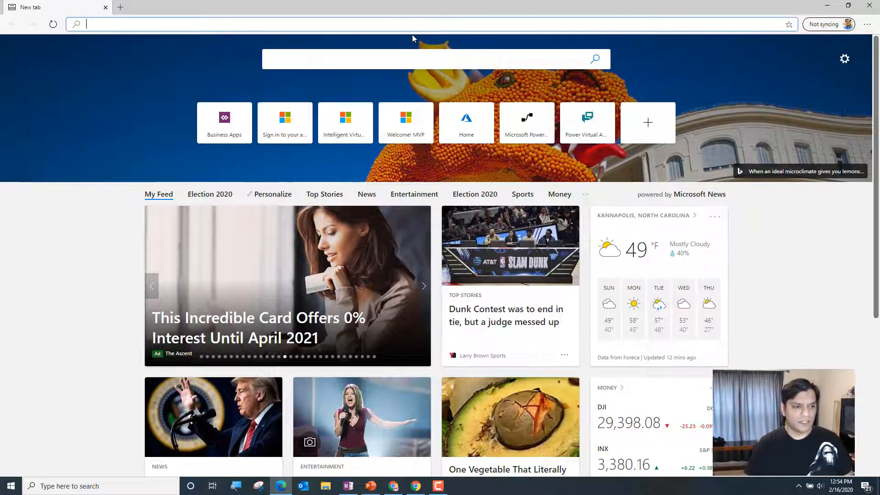
# Open the Power Virtual Agents site at powerva.microsoft.com
pyautogui.write('powervirtualagents.microsoft.com')
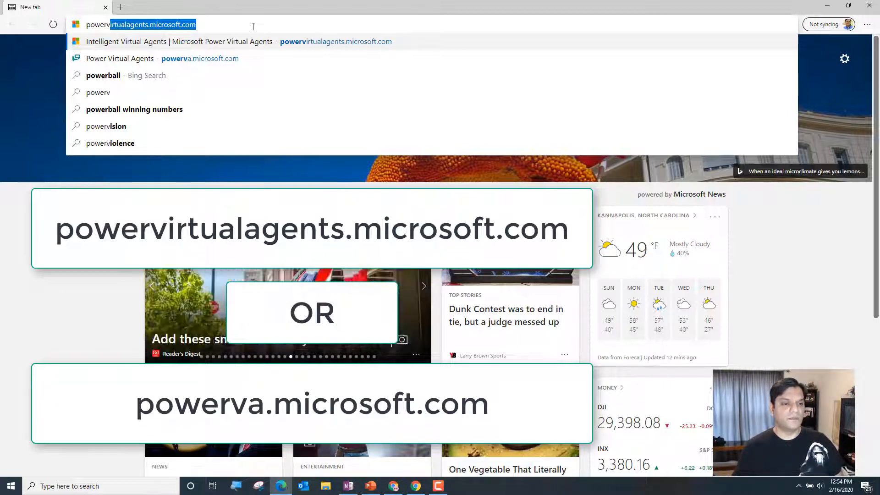
pyautogui.press('Down')
pyautogui.press('Down')
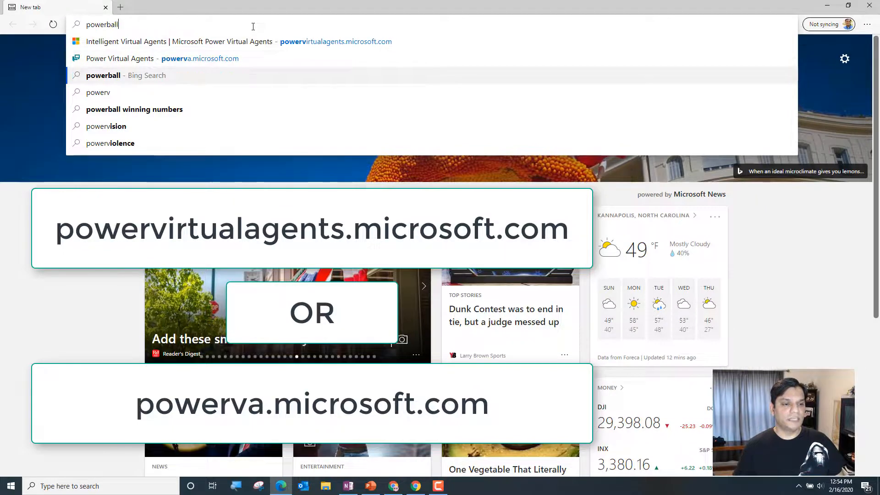
pyautogui.press('Up')
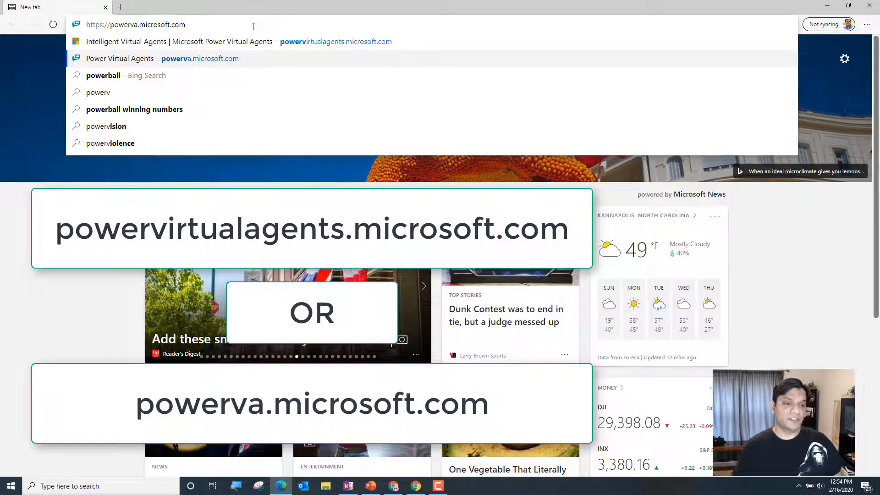
pyautogui.press('Up')
pyautogui.press('Down')
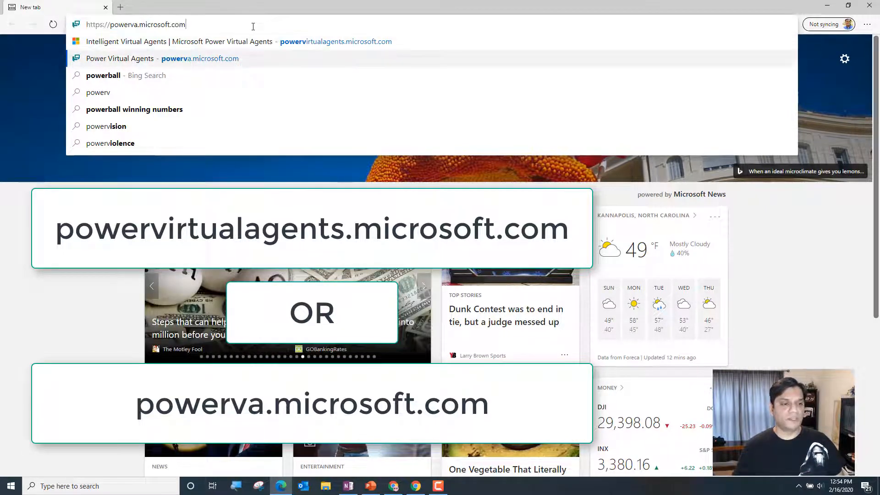
pyautogui.press('Return')
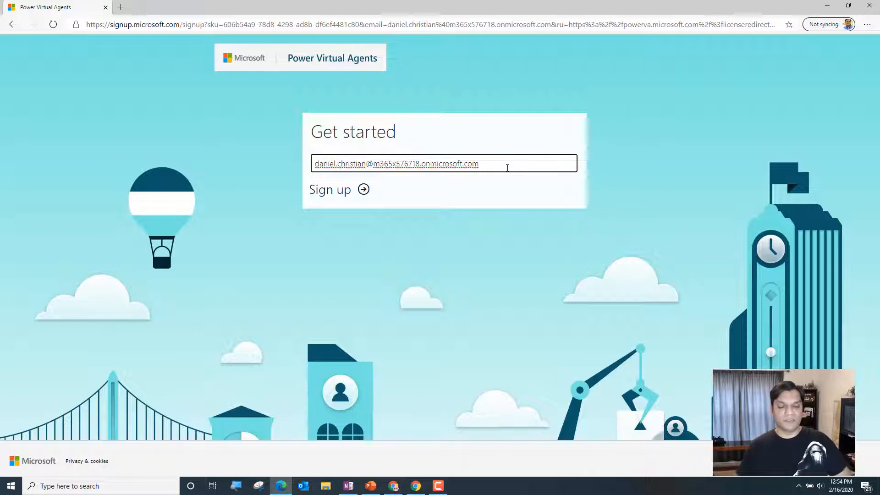
# Sign up with the prefilled work e-mail and sign in to the existing Microsoft account by entering the account password
pyautogui.click(365, 195)
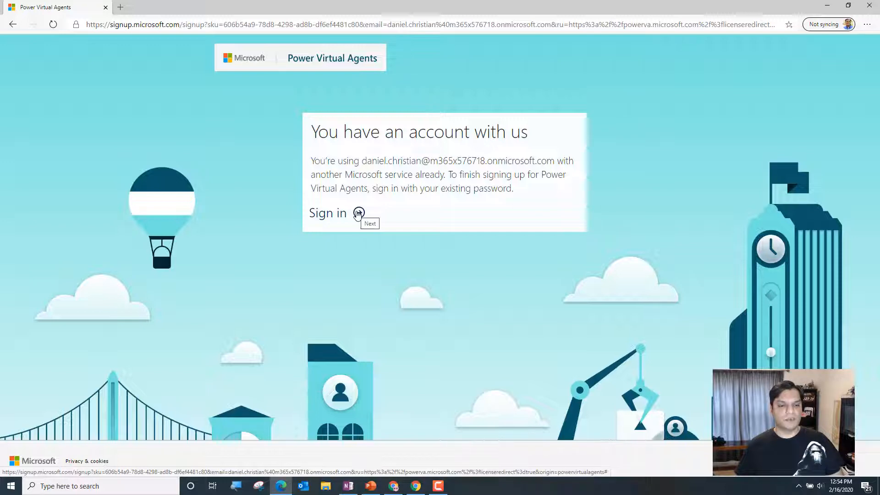
pyautogui.click(358, 214)
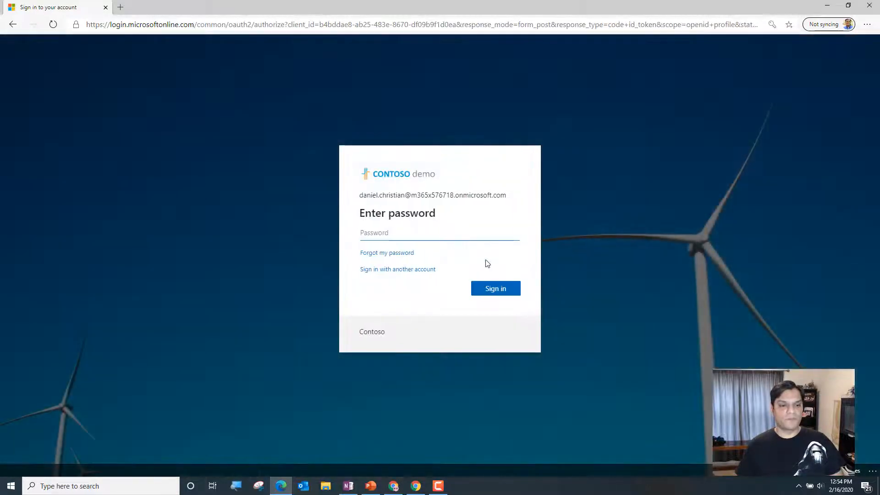
pyautogui.hotkey('alt', 'Tab')
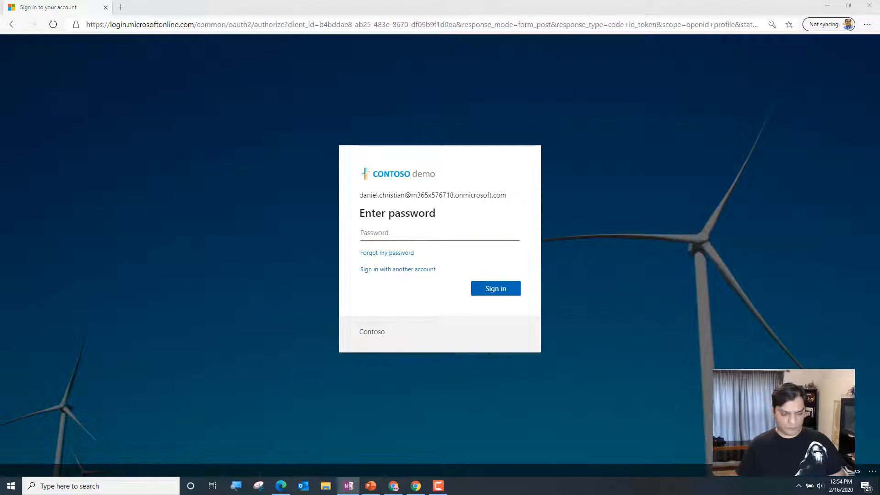
pyautogui.click(484, 232)
pyautogui.hotkey('ctrl', 'v')
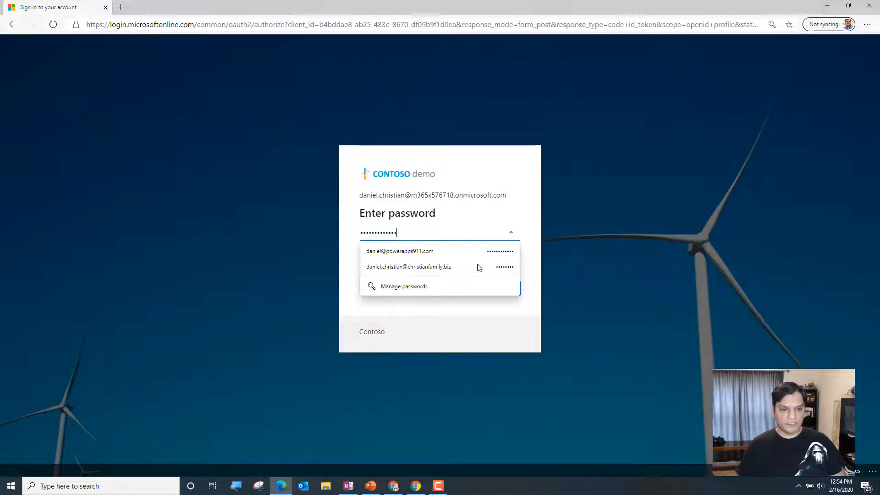
pyautogui.click(503, 290)
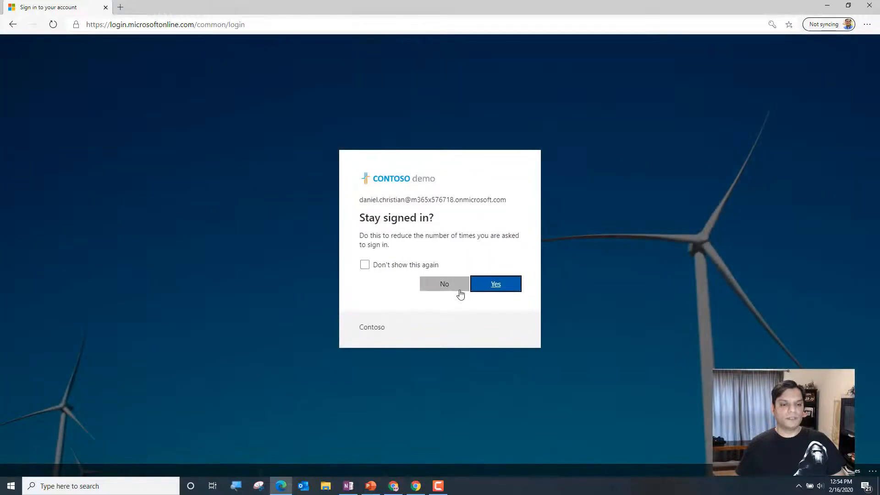
pyautogui.click(459, 287)
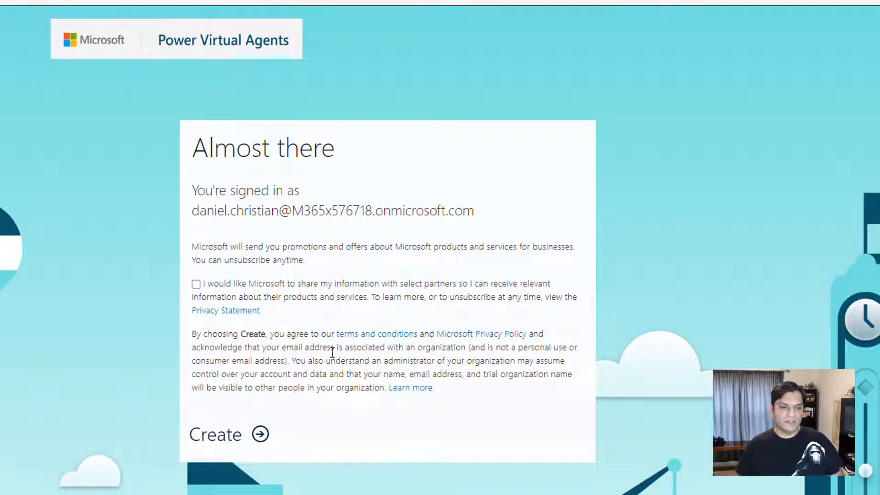
# Create the Power Virtual Agents account with partner information sharing enabled, and continue through sign-in to the bot creation dialog
pyautogui.click(196, 285)
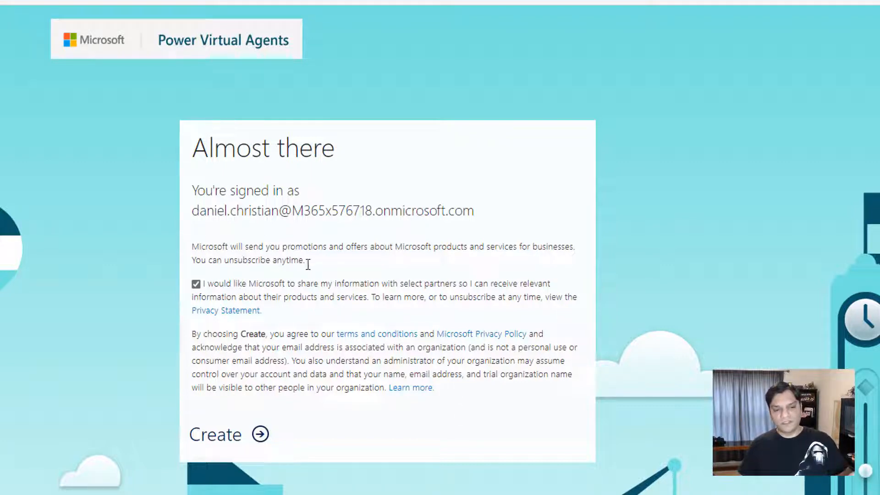
pyautogui.click(255, 445)
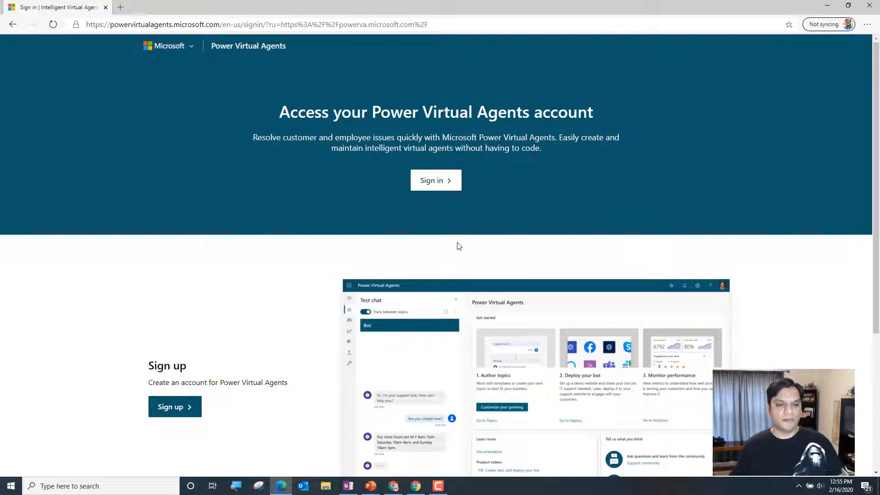
pyautogui.click(447, 180)
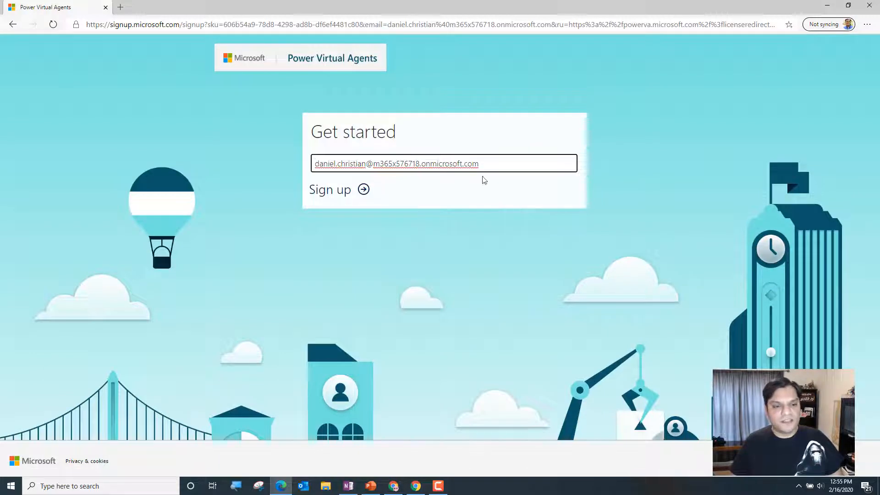
pyautogui.click(364, 190)
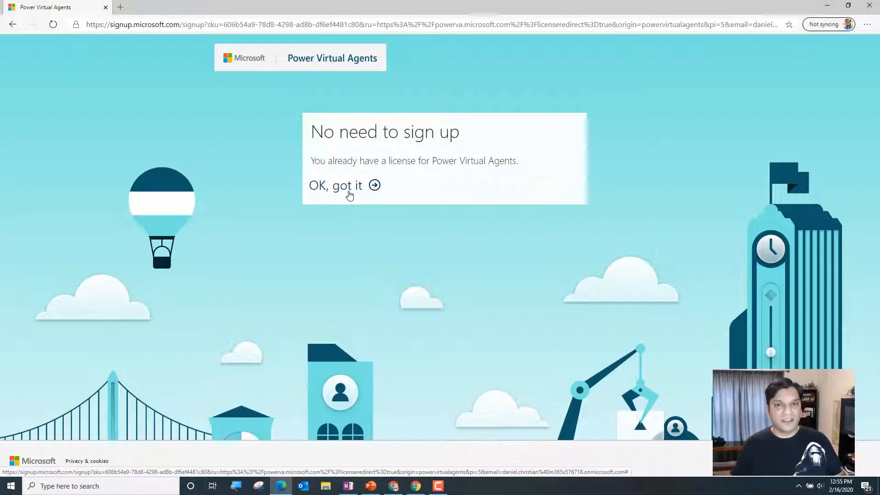
pyautogui.click(349, 195)
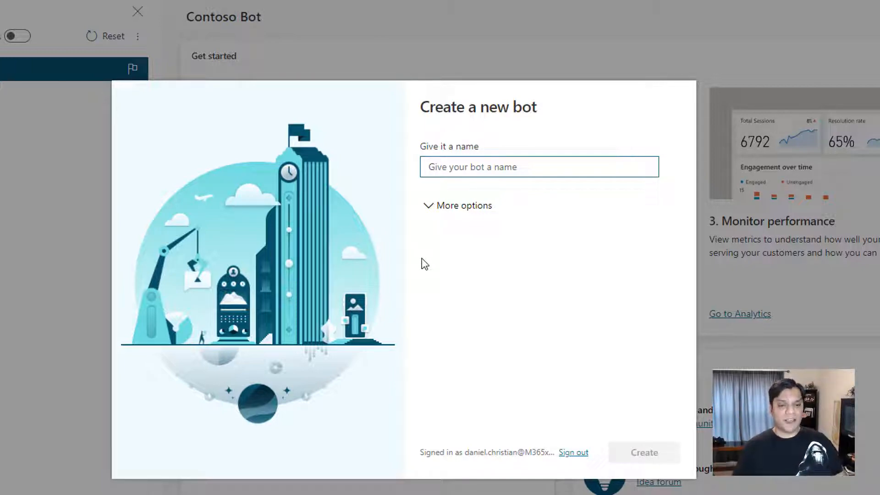
# Review the additional options for the new bot, including which environments are available to host it
pyautogui.click(430, 214)
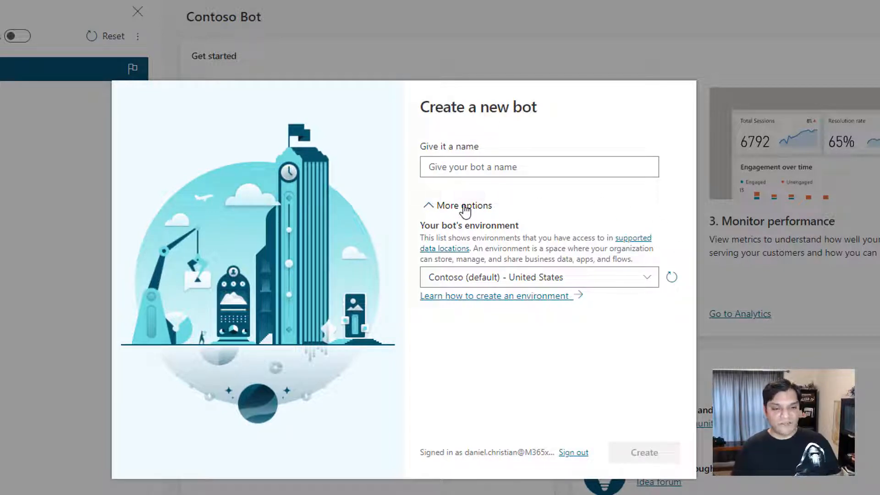
pyautogui.click(424, 206)
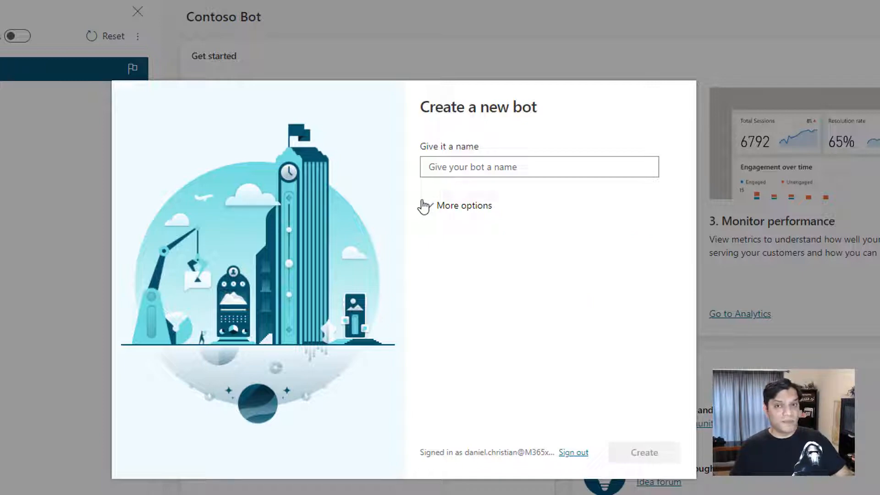
pyautogui.click(426, 212)
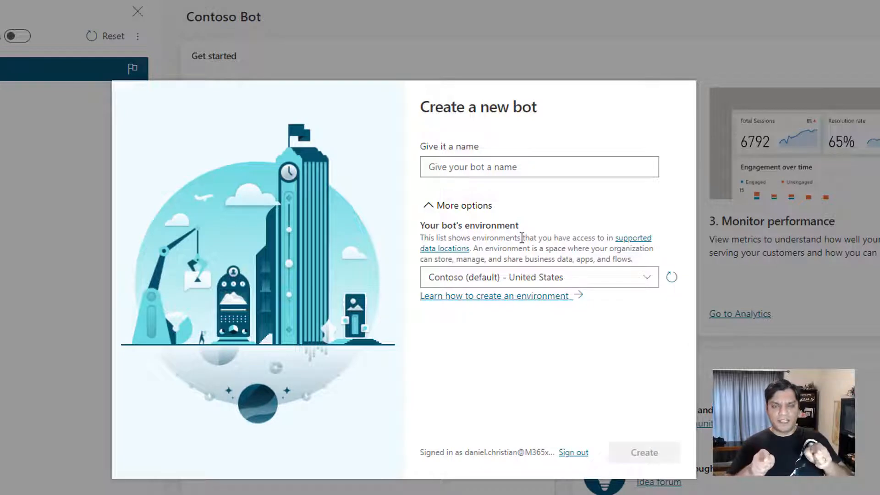
pyautogui.click(435, 212)
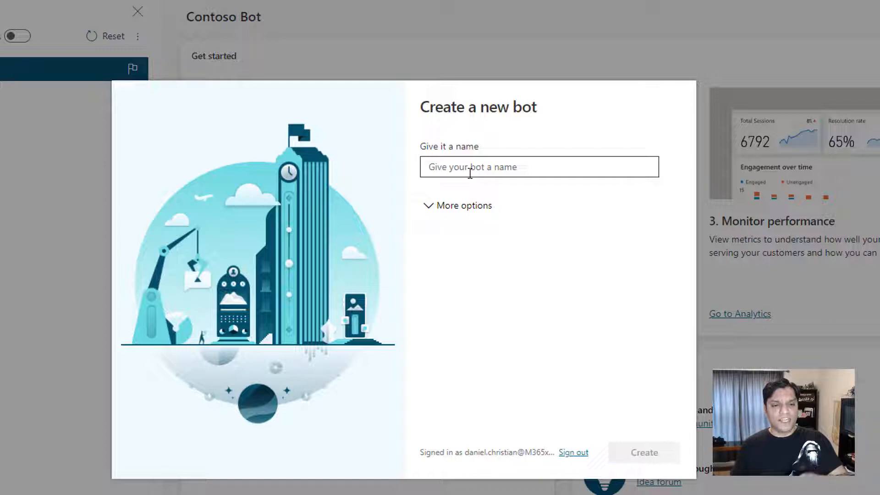
pyautogui.click(431, 206)
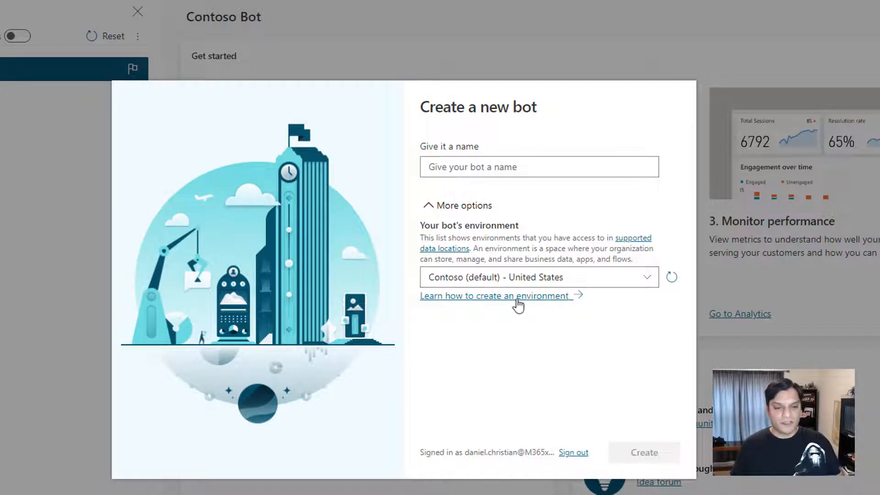
pyautogui.click(593, 283)
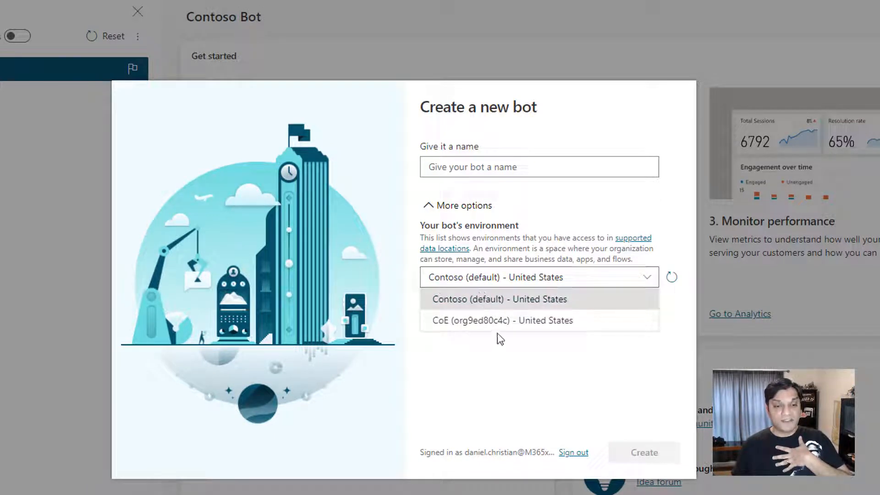
pyautogui.click(576, 347)
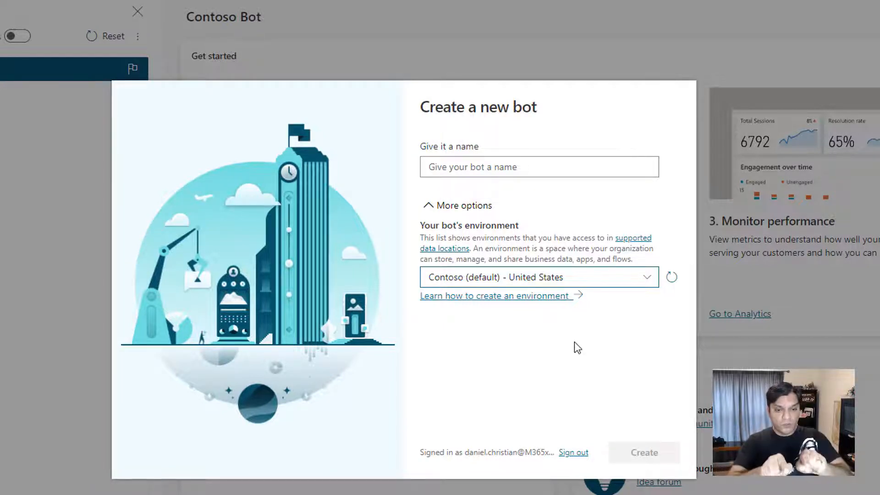
# Name the new bot Chewie and create it in the Contoso (default) - United States environment
pyautogui.click(532, 172)
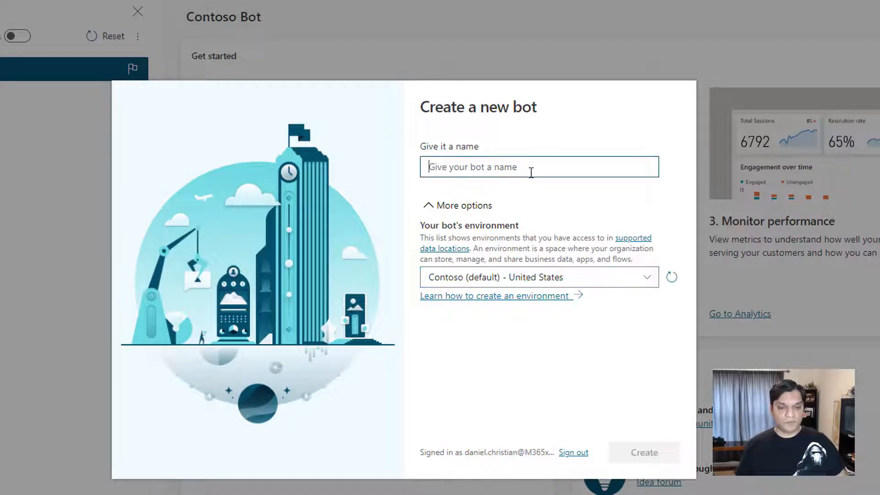
pyautogui.write('Chewie')
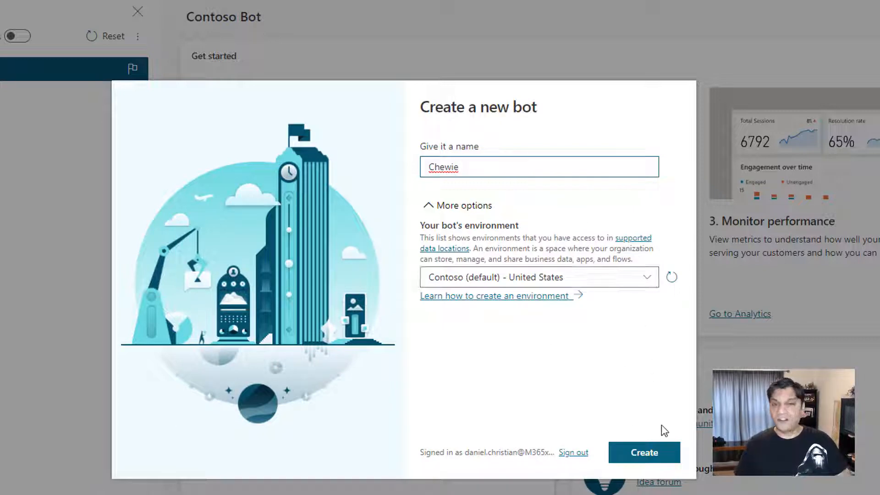
pyautogui.click(661, 460)
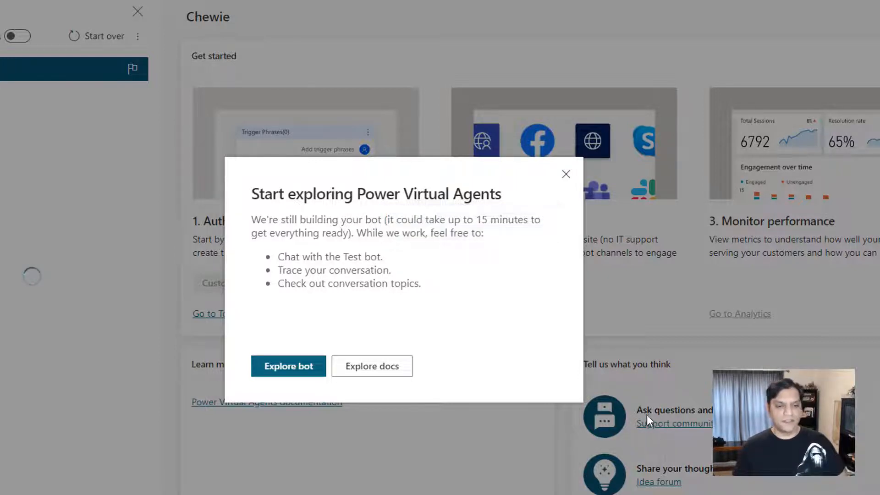
# Dismiss the introductory dialog, the Topics tip and the bot creation notification
pyautogui.click(566, 175)
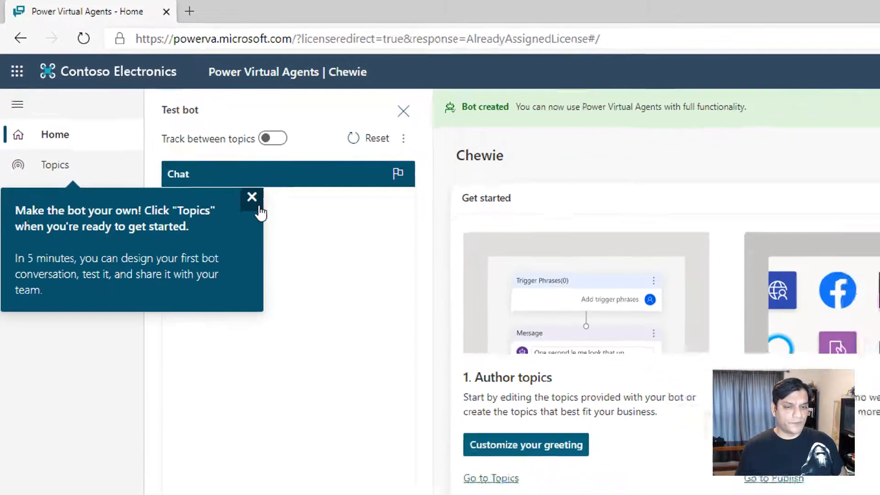
pyautogui.click(303, 242)
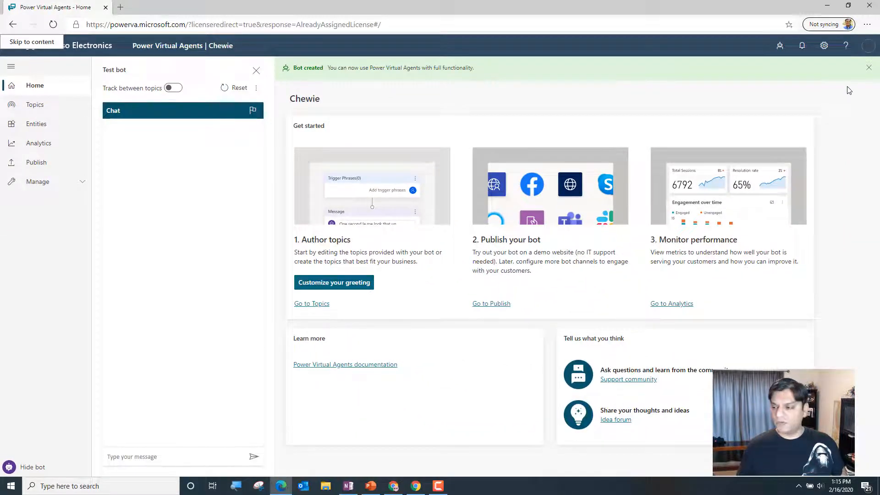
pyautogui.click(869, 68)
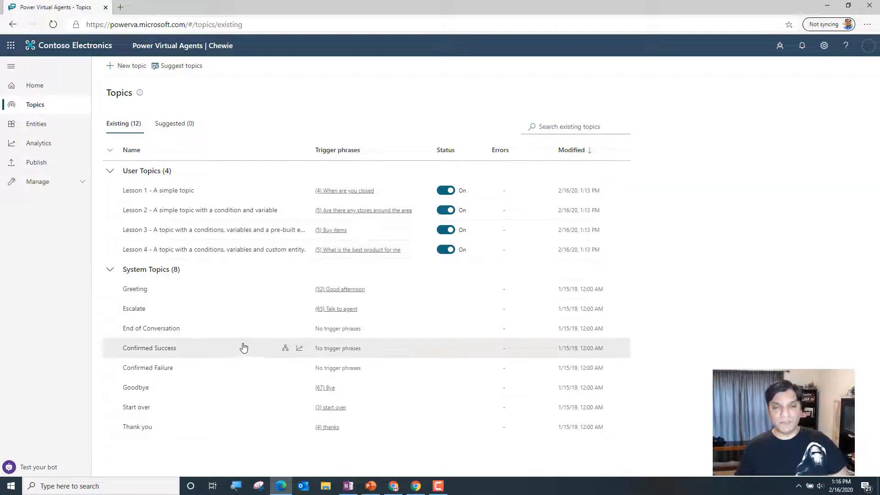
# Review the existing topics by collapsing and re-expanding the User Topics and System Topics groups
pyautogui.click(110, 171)
pyautogui.click(110, 190)
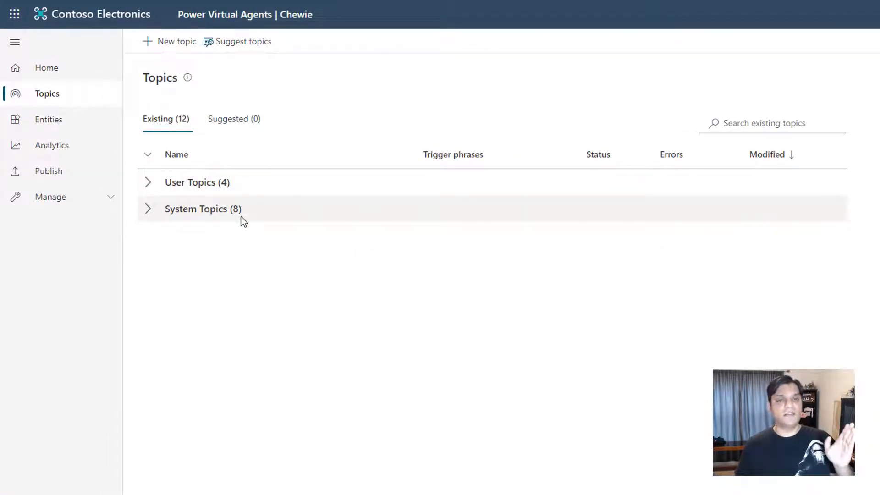
pyautogui.click(144, 212)
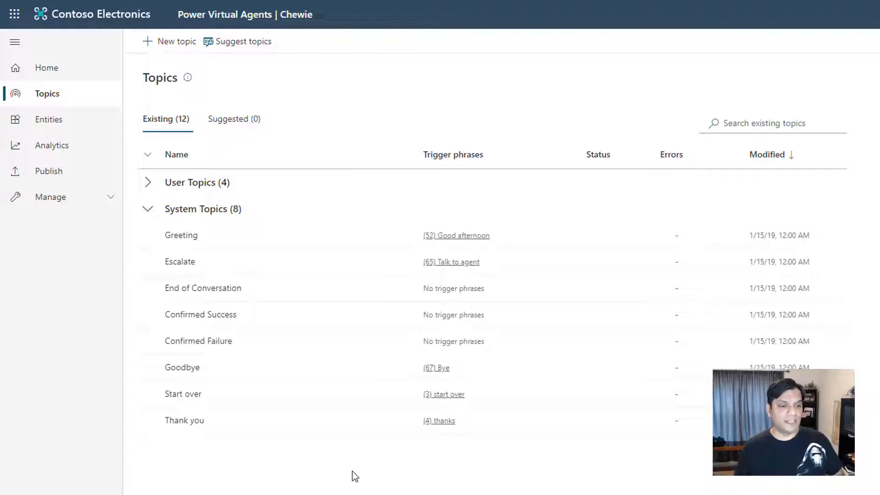
pyautogui.click(149, 186)
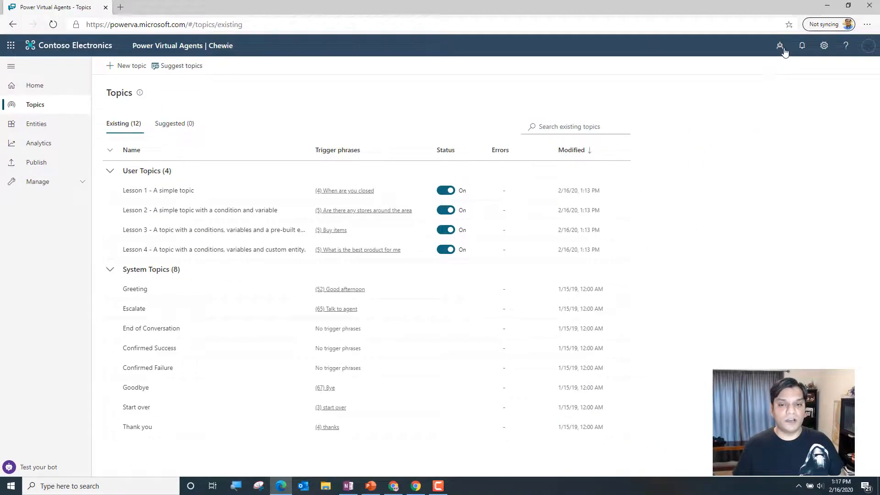
# Check the list of existing bots, close it, and open the list of entities
pyautogui.click(781, 47)
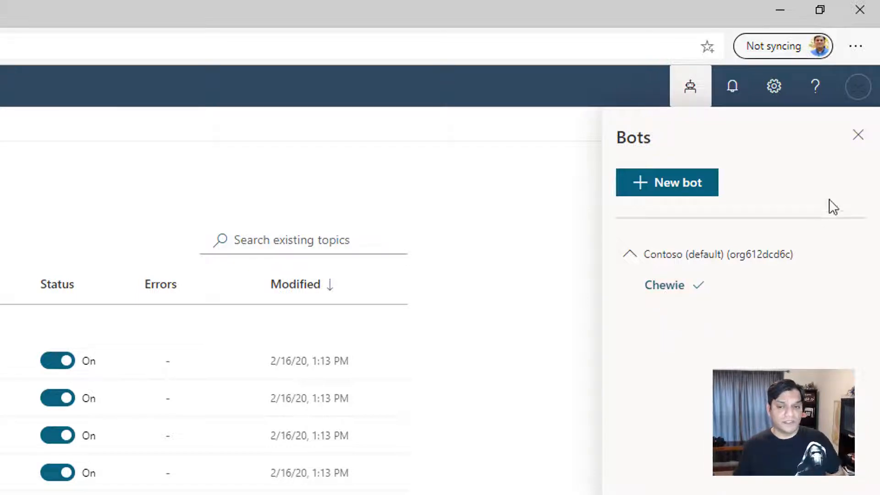
pyautogui.click(857, 136)
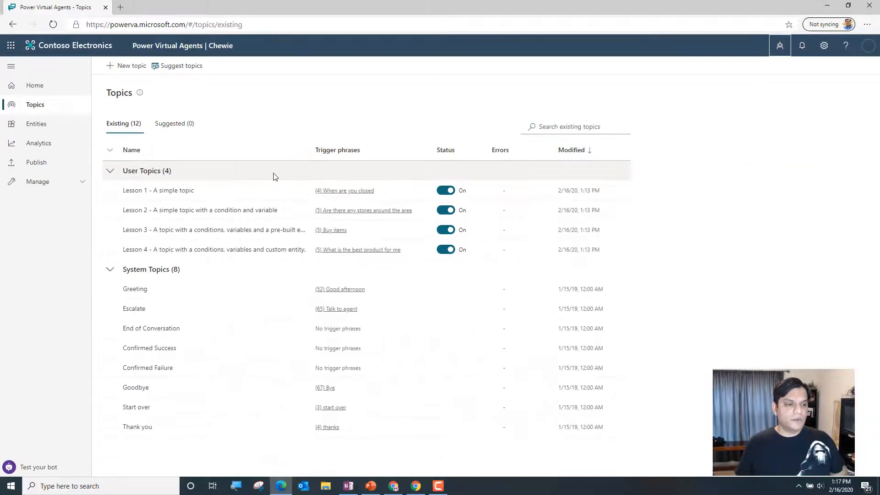
pyautogui.click(26, 129)
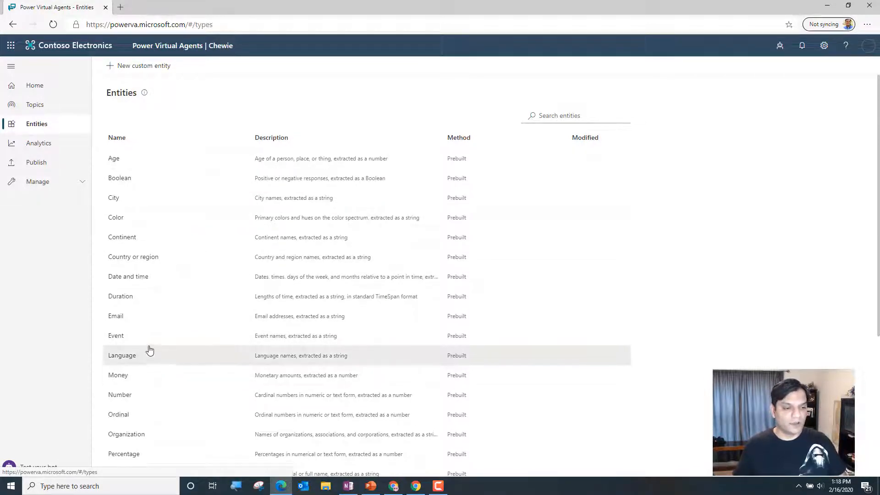
# Examine the usage examples of the prebuilt Event entity, then close its details
pyautogui.click(117, 338)
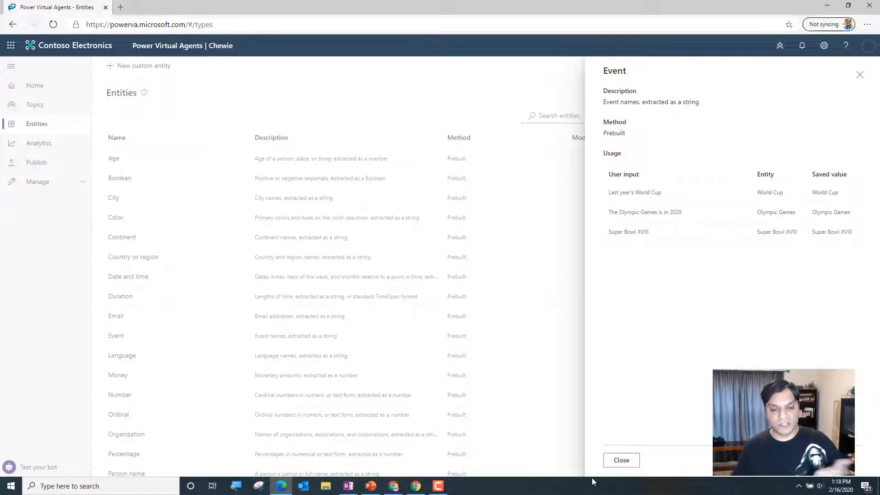
pyautogui.click(621, 460)
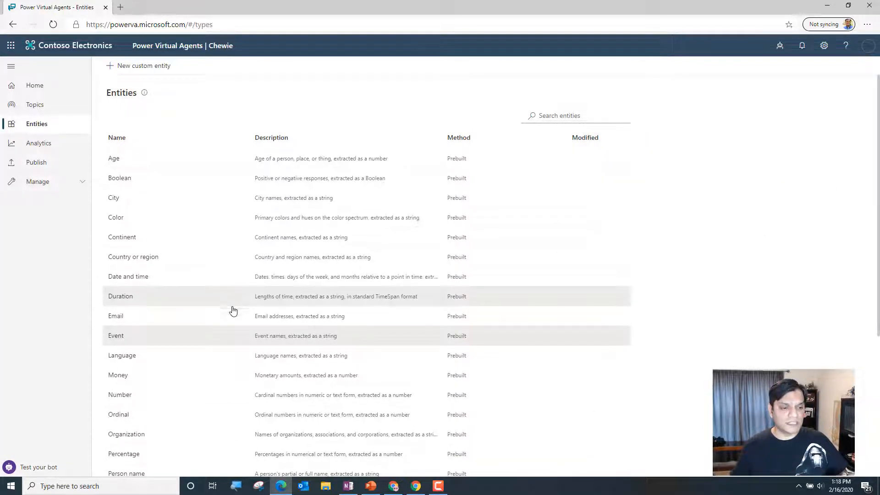
pyautogui.click(107, 341)
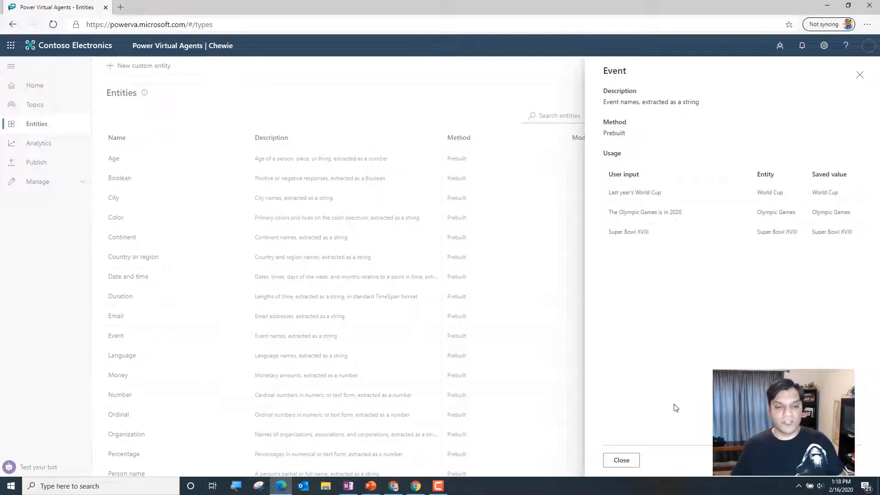
pyautogui.click(621, 460)
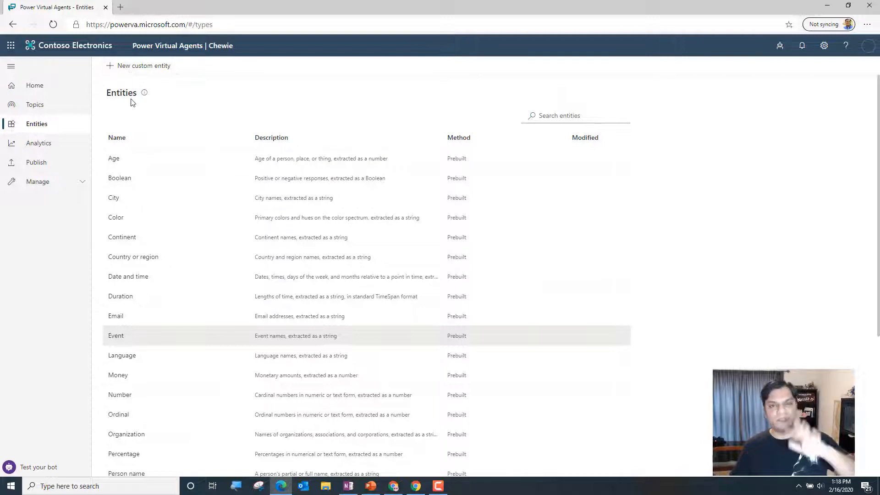
# Create a new topic in the Chewie bot and name it Services
pyautogui.click(51, 113)
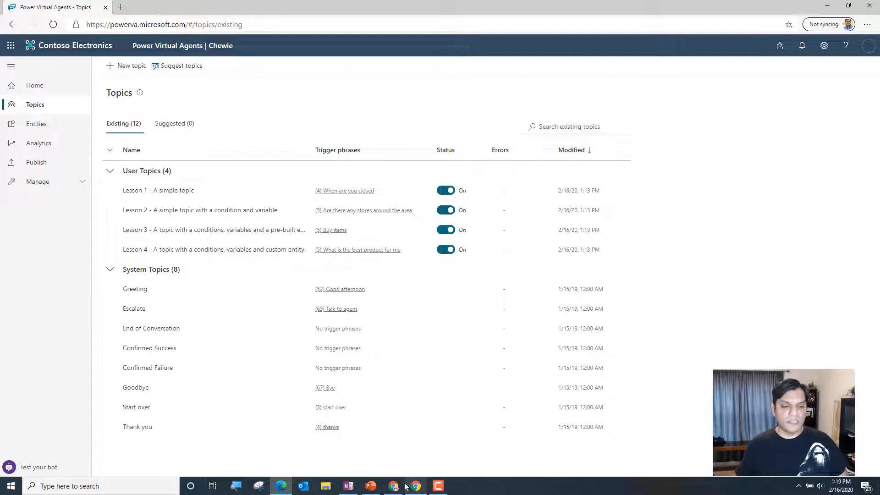
pyautogui.moveTo(418, 491)
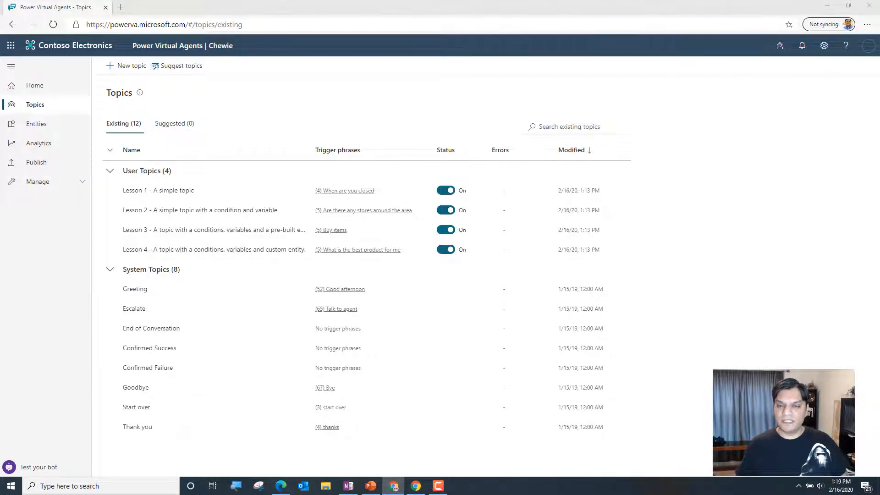
pyautogui.click(133, 66)
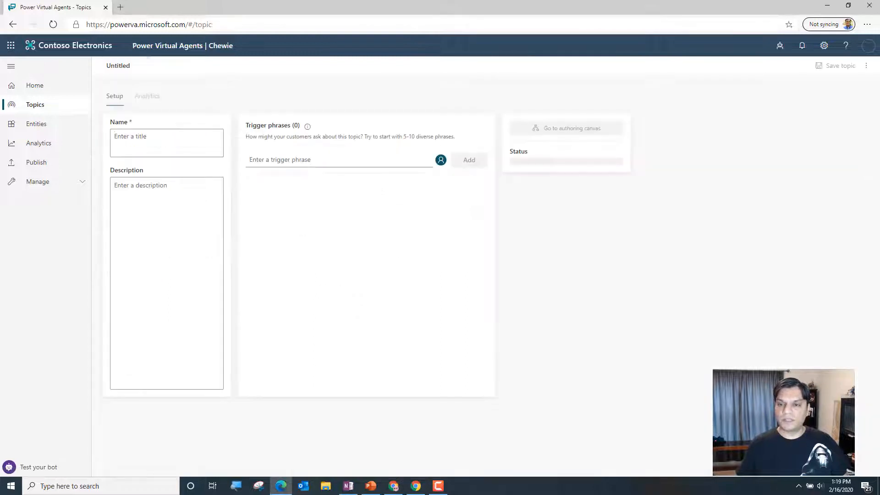
pyautogui.hotkey('alt', 'Tab')
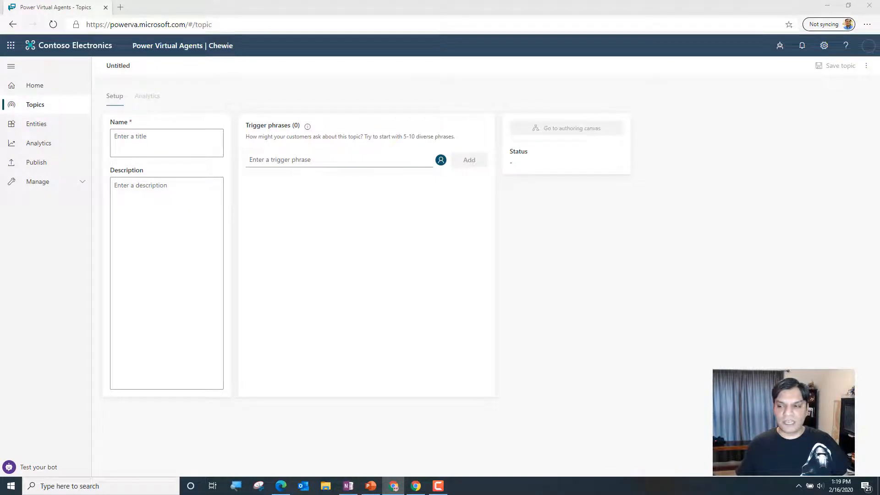
pyautogui.click(191, 136)
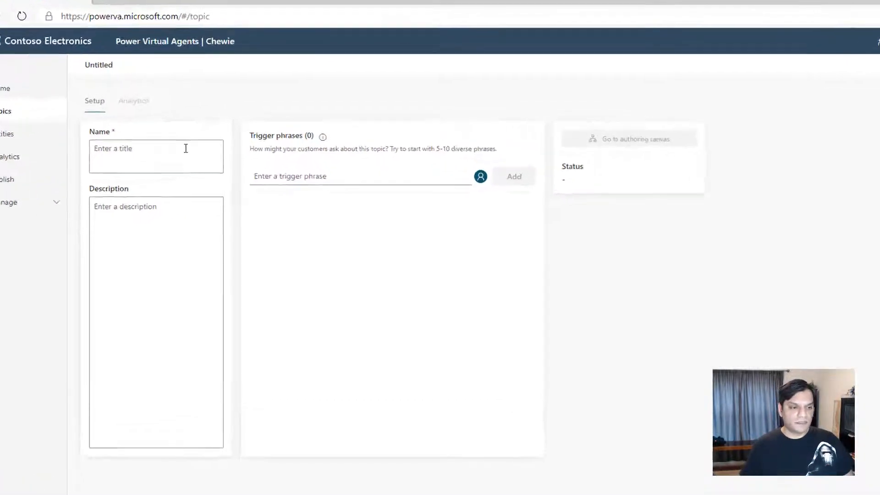
pyautogui.write('Servi')
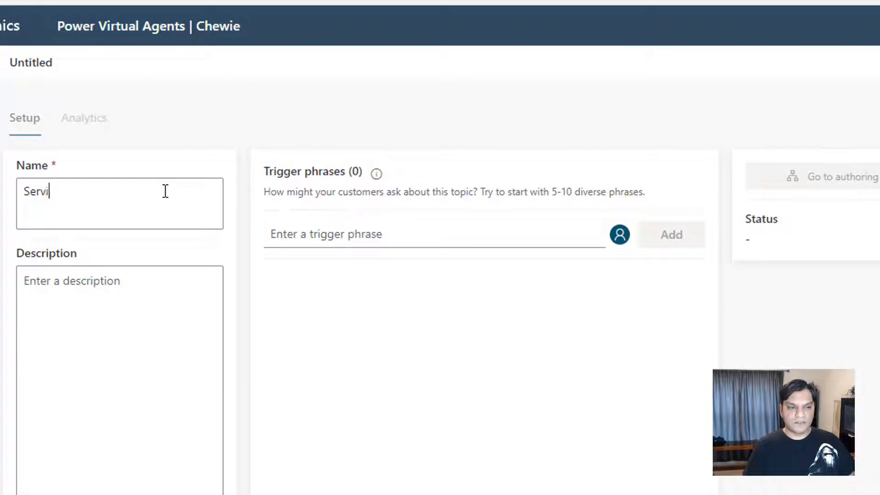
pyautogui.write('ces')
# Describe the Services topic as "Common service related questions"
pyautogui.press('Tab')
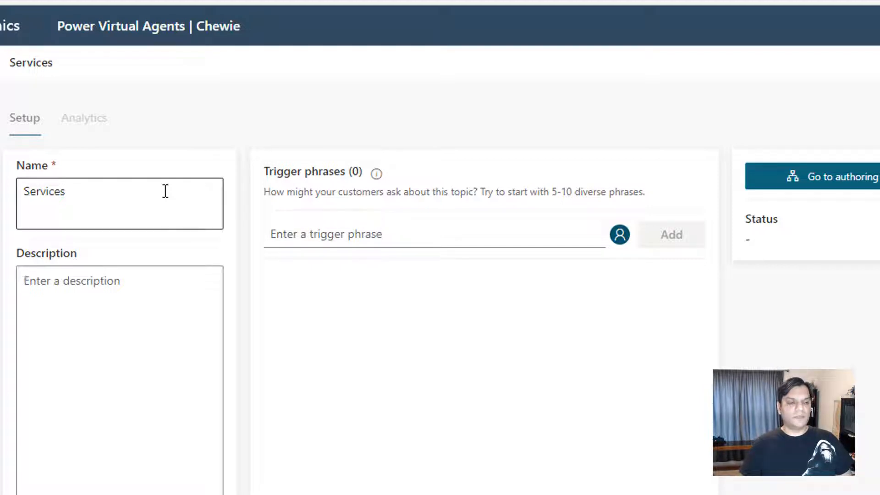
pyautogui.write('Common service related questions')
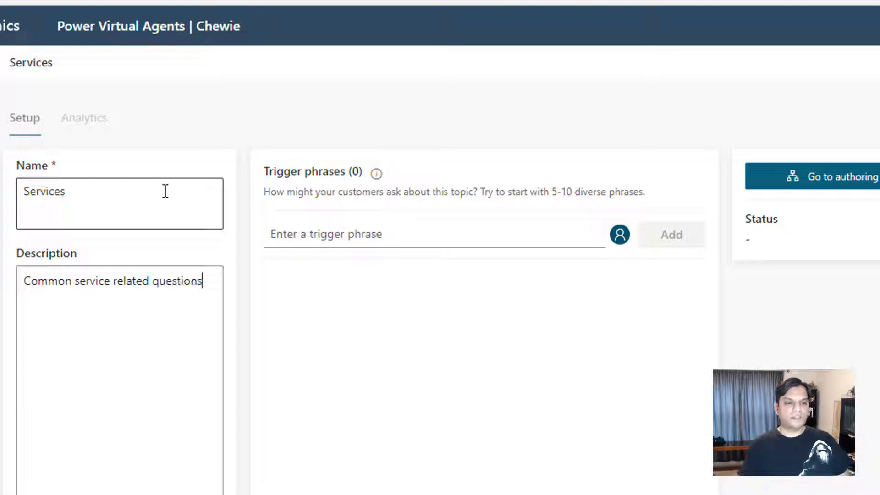
# Add "Mentoring" as the first trigger phrase of the Services topic
pyautogui.click(374, 234)
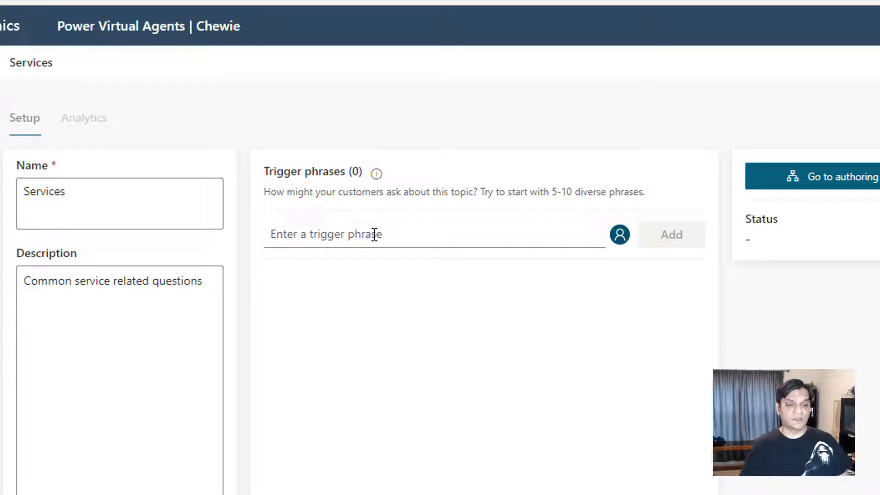
pyautogui.write('Mentoring')
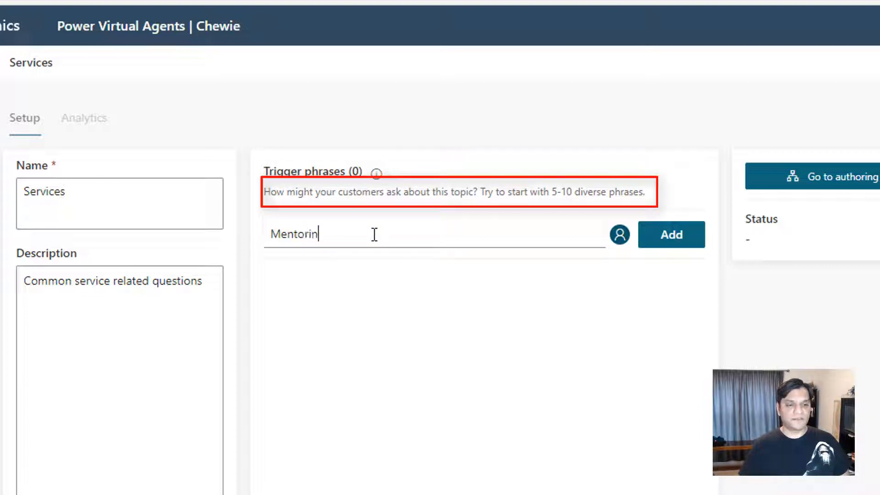
pyautogui.click(660, 237)
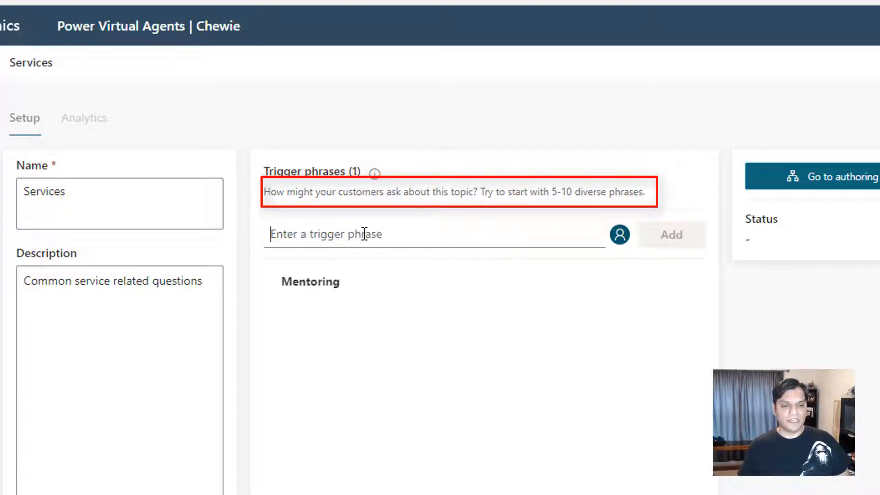
# Add the trigger phrases "training" and "service" to the Services topic
pyautogui.click(364, 233)
pyautogui.write('training')
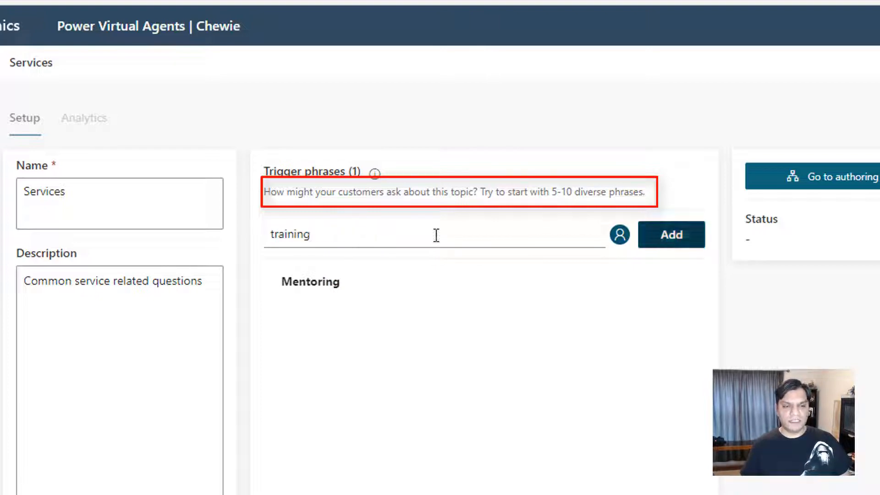
pyautogui.press('Return')
pyautogui.write('service')
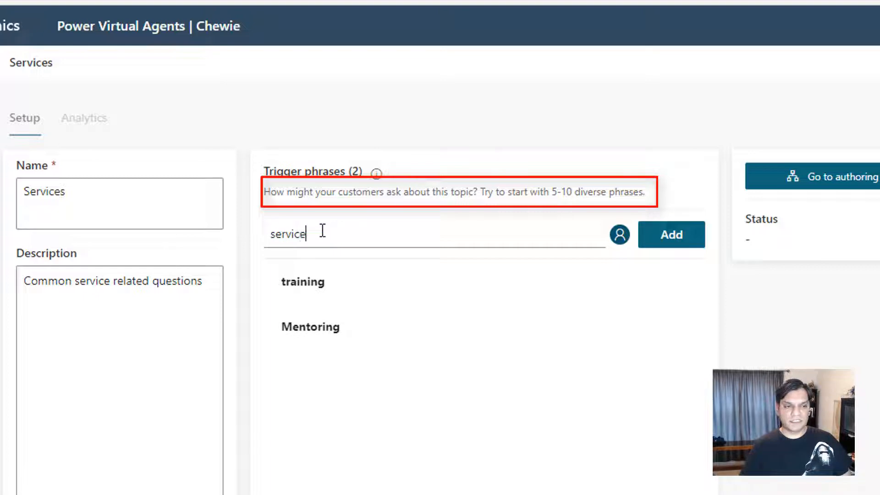
pyautogui.press('Return')
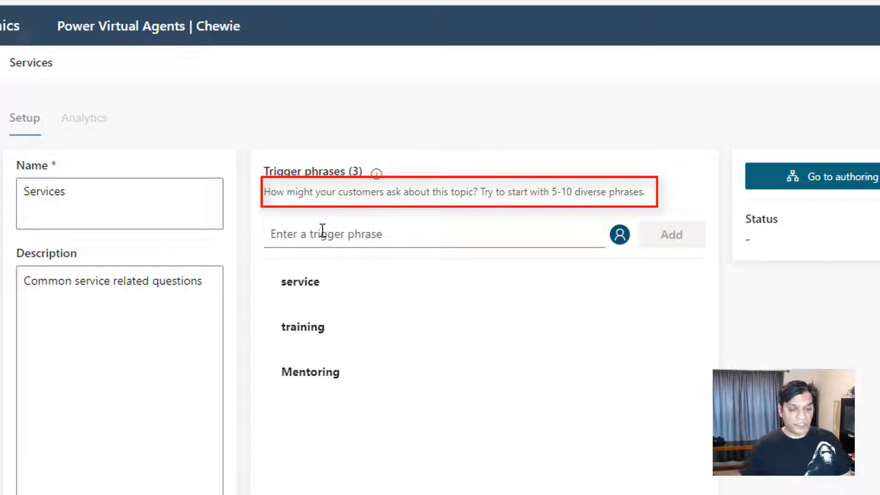
# Add the trigger phrases "help" and "services you offer" to the Services topic
pyautogui.write('help')
pyautogui.press('Return')
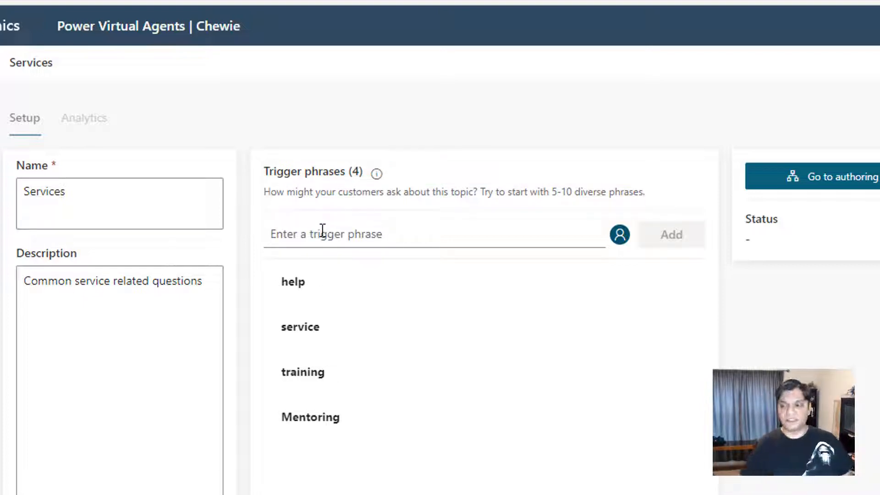
pyautogui.write('services you offer')
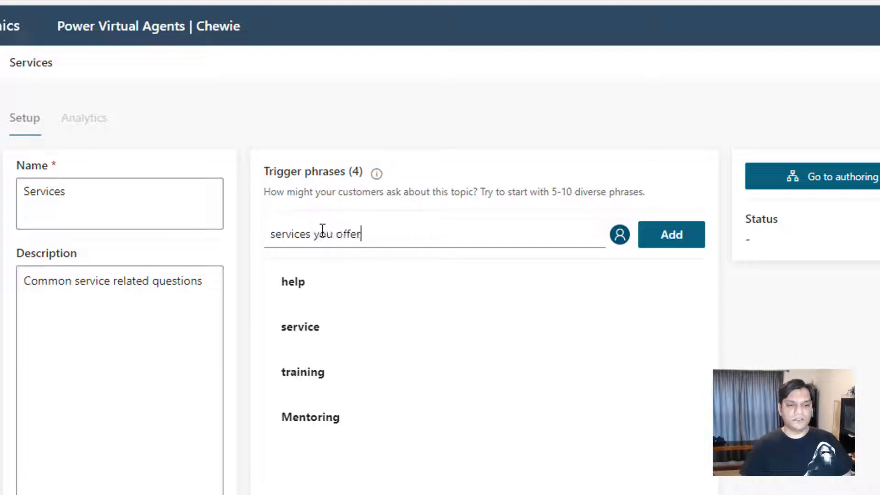
pyautogui.press('Return')
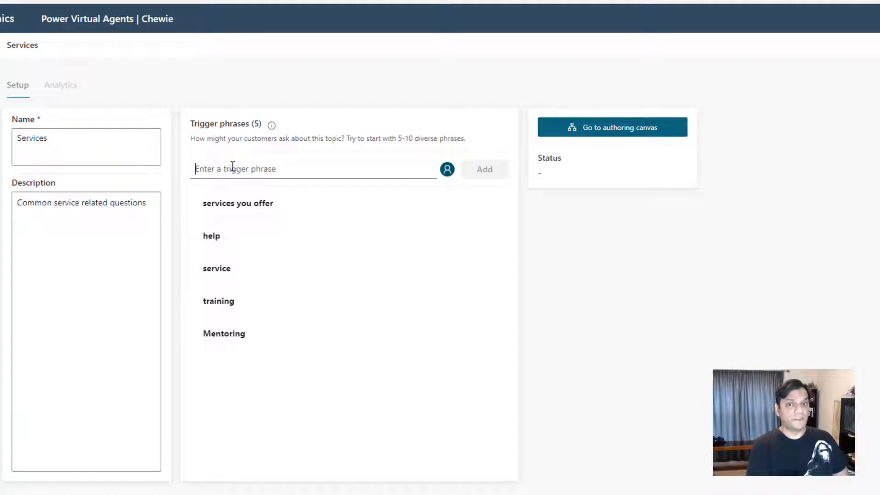
# Add the trigger phrases "support you offer" and "regarding your support" to the Services topic
pyautogui.write('supp')
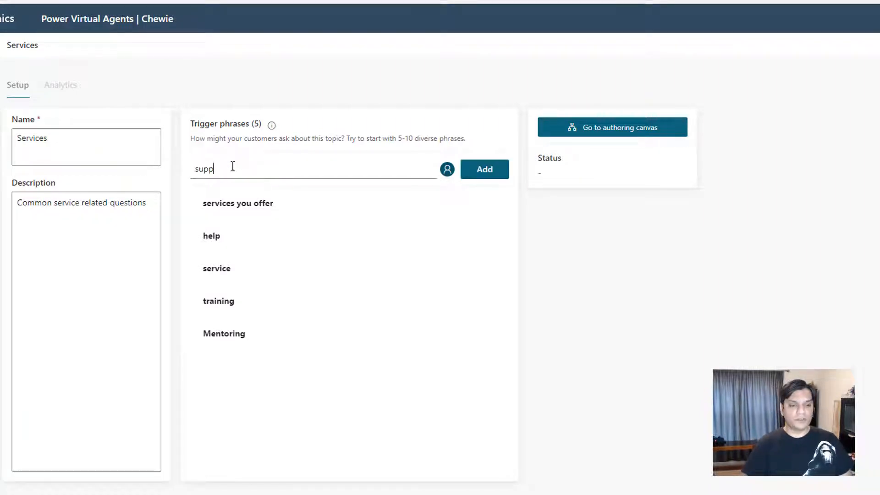
pyautogui.write('ort you o')
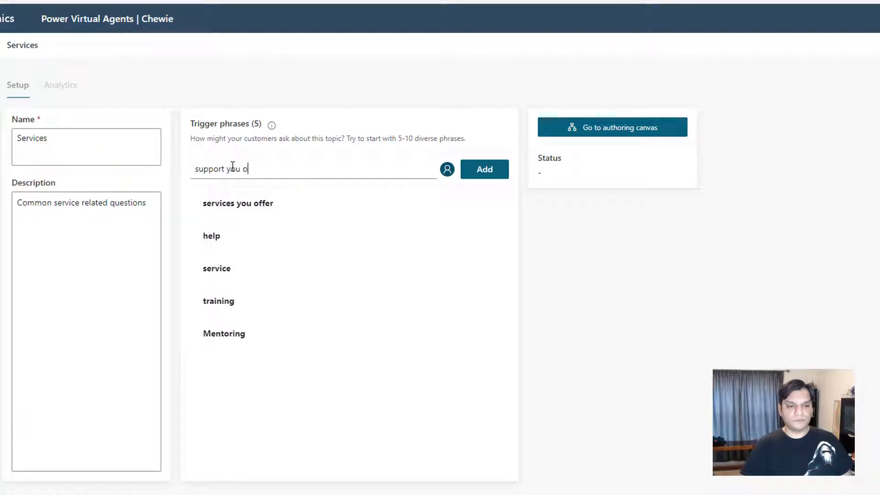
pyautogui.write('ffer')
pyautogui.press('Return')
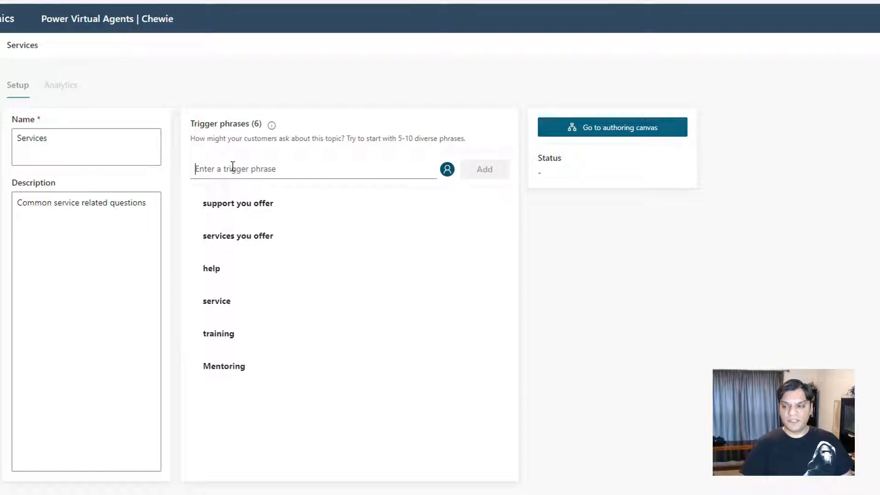
pyautogui.write('regardin')
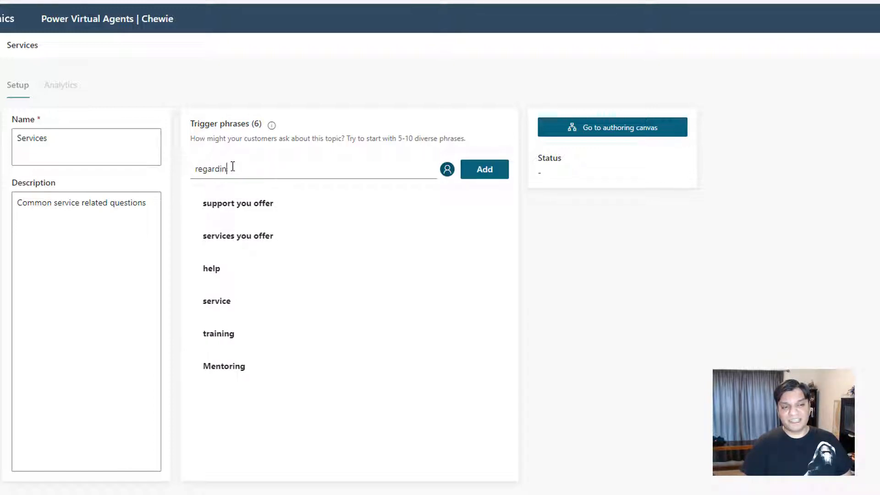
pyautogui.write('g your support')
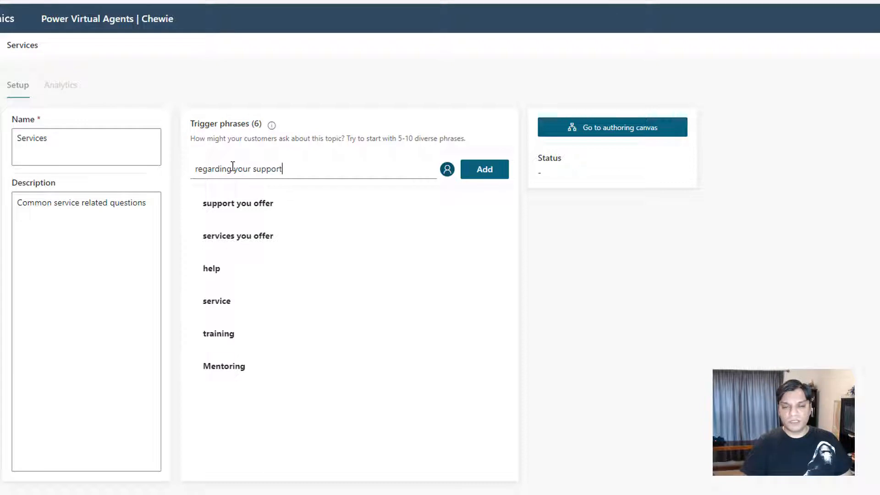
pyautogui.press('Return')
# Add the trigger phrases "support", "consutling" and "projects" to the Services topic
pyautogui.write('support')
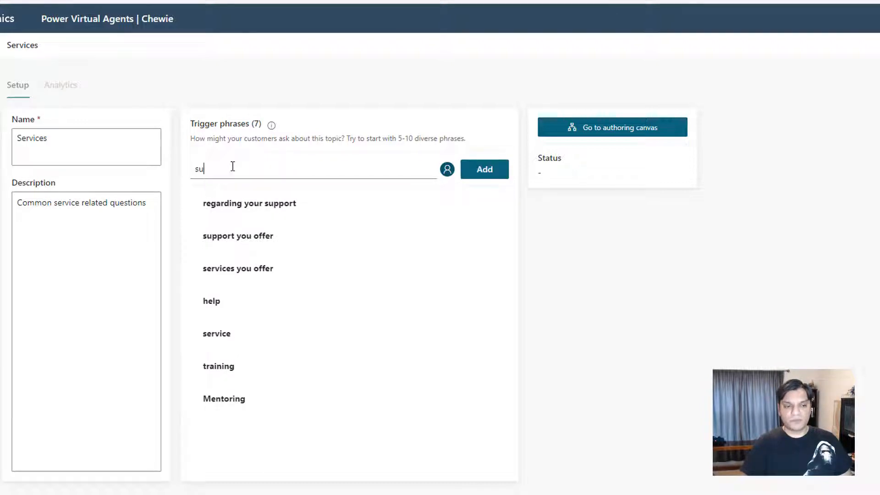
pyautogui.press('Return')
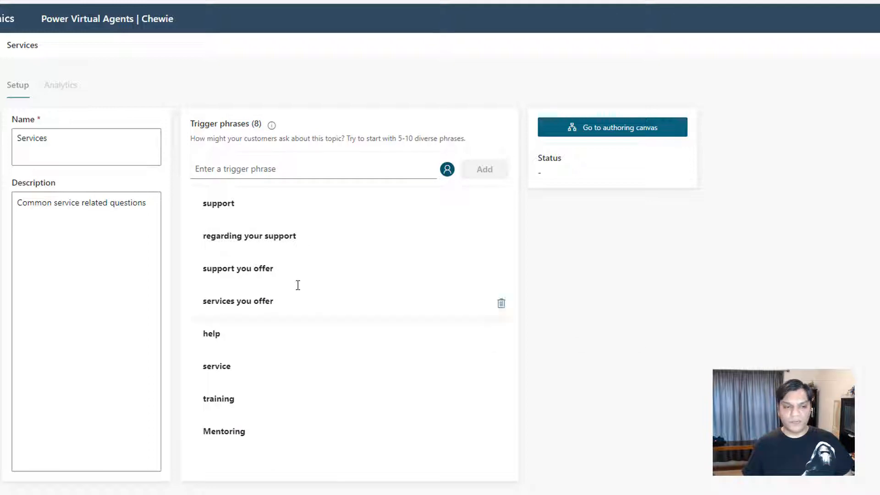
pyautogui.write('consutling')
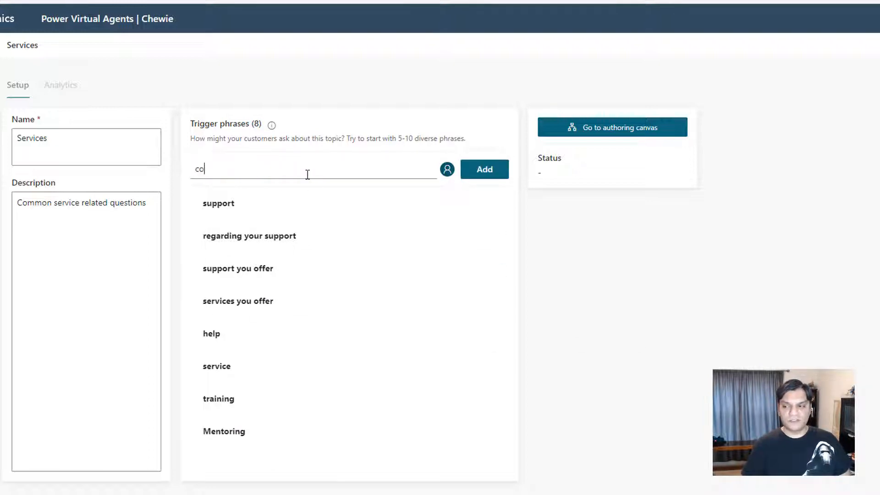
pyautogui.press('Return')
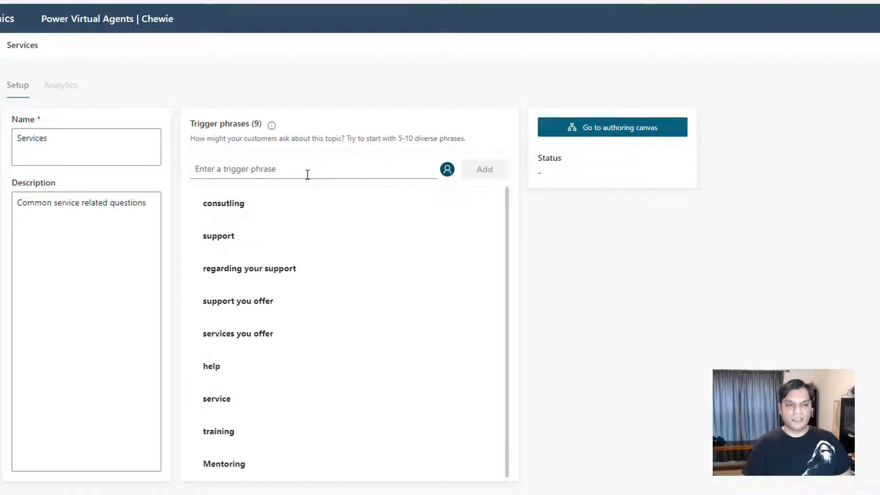
pyautogui.write('projects')
pyautogui.press('Return')
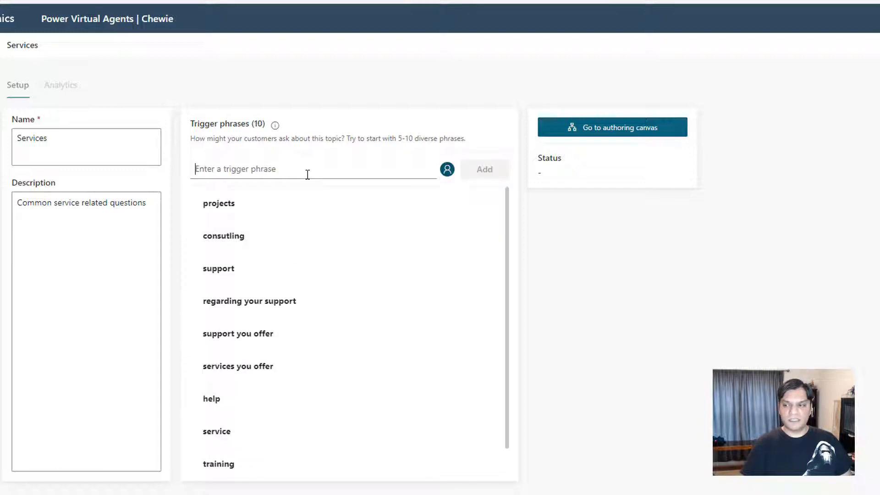
# Add the trigger phrases "pre-paid" and "support with training" to the Services topic
pyautogui.write('pre-paid')
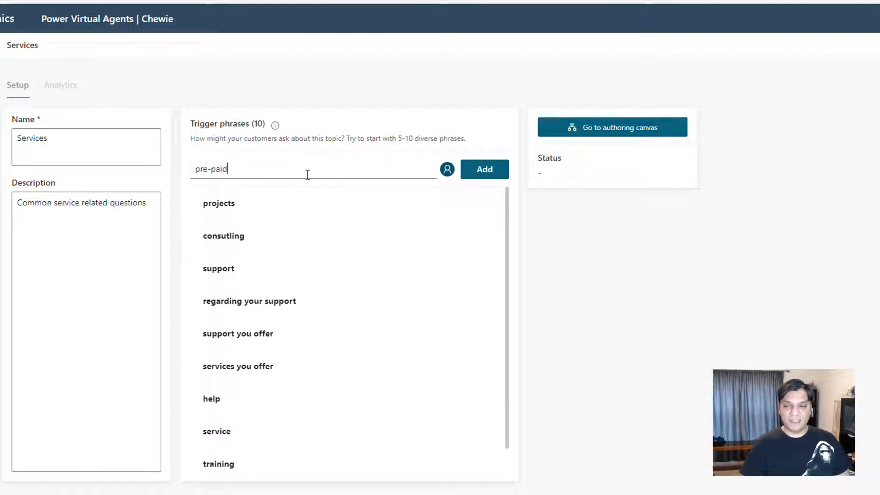
pyautogui.press('Return')
pyautogui.write('support')
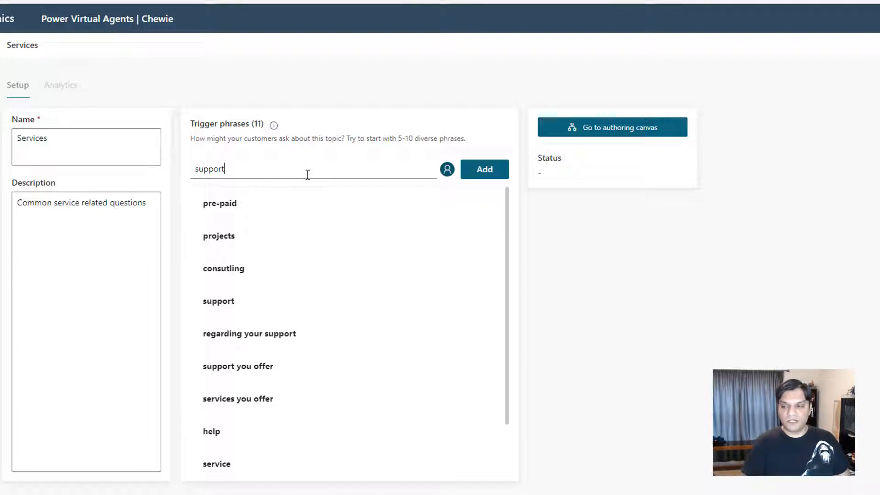
pyautogui.write(' with training')
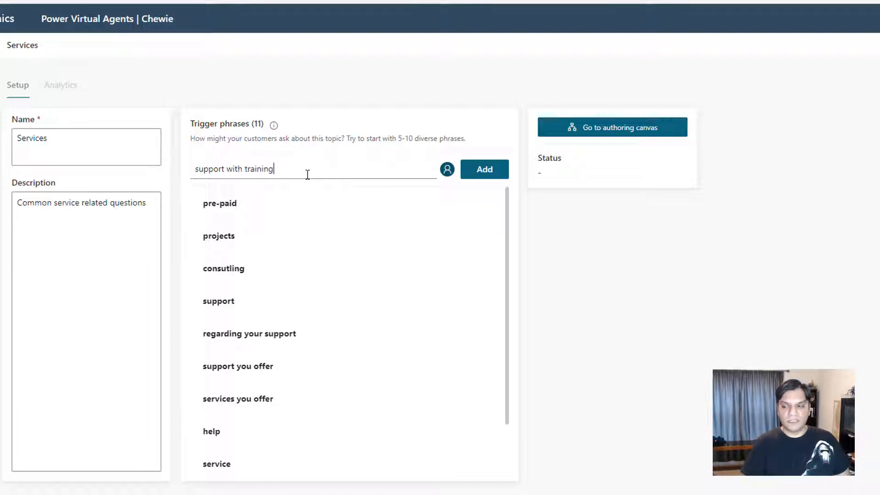
pyautogui.press('Return')
# Add the trigger phrases "training we offer" and "services we offer" to the Services topic
pyautogui.write('training ')
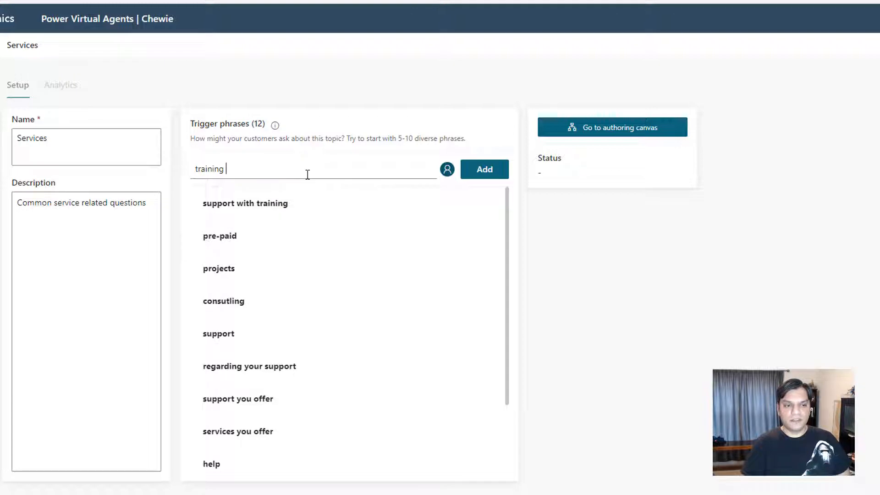
pyautogui.write('we offer')
pyautogui.press('Return')
pyautogui.write('ser')
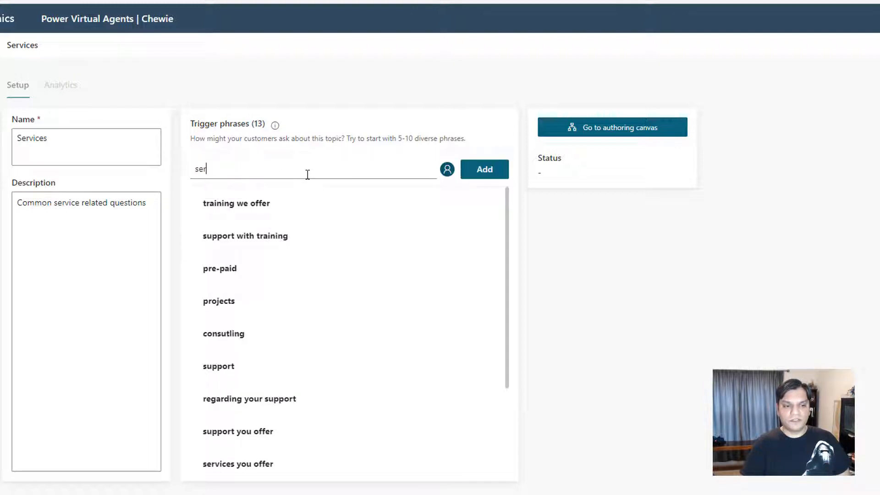
pyautogui.write('vices we offer')
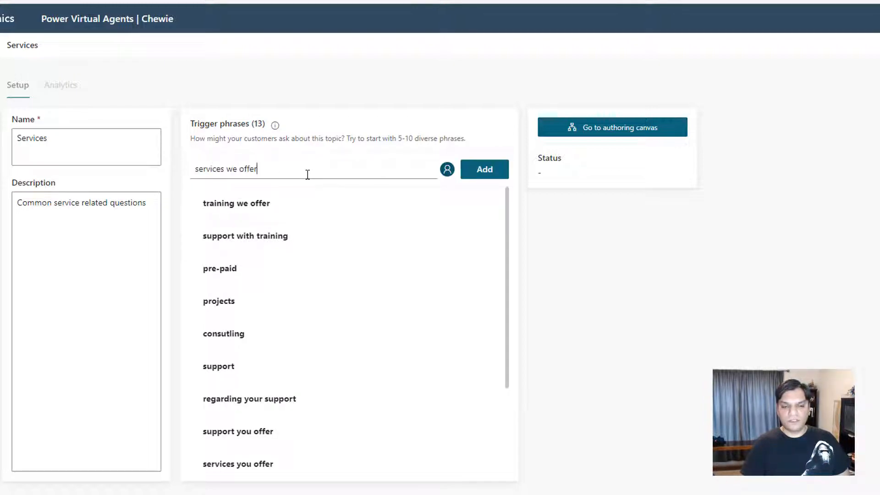
pyautogui.press('Return')
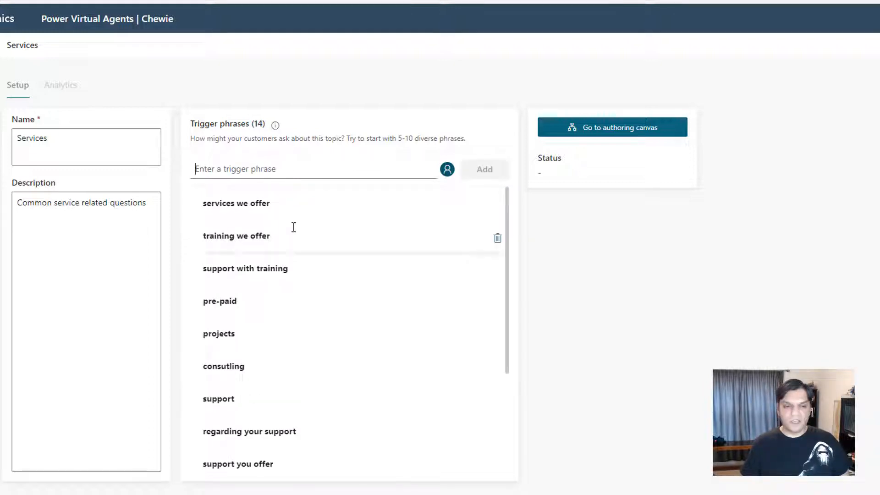
# Add the trigger phrase "what we offer" and save the Services topic
pyautogui.write('what we offer')
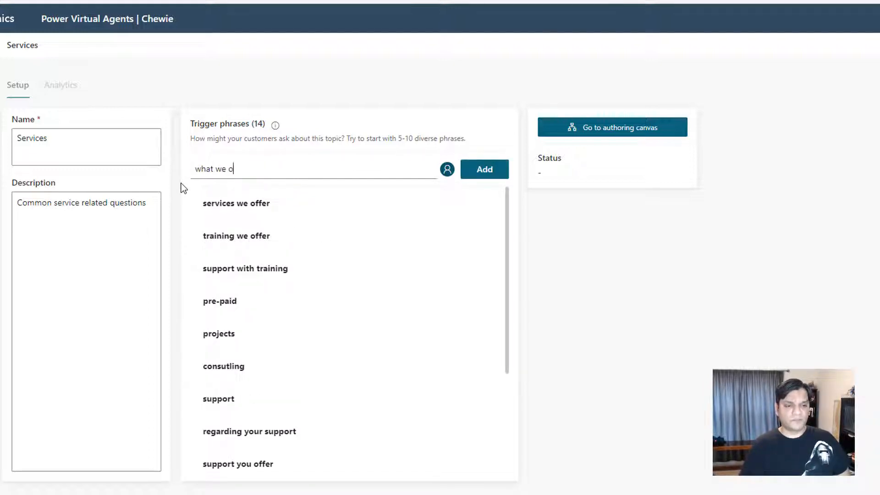
pyautogui.press('Return')
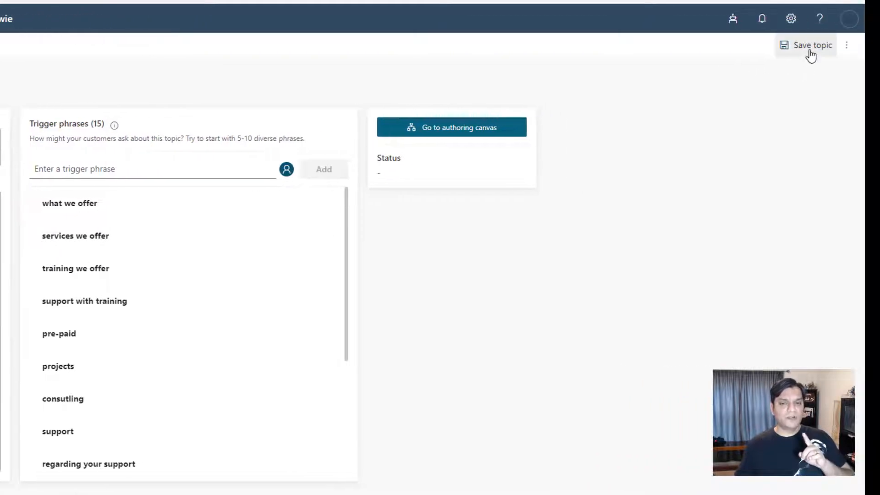
pyautogui.click(808, 49)
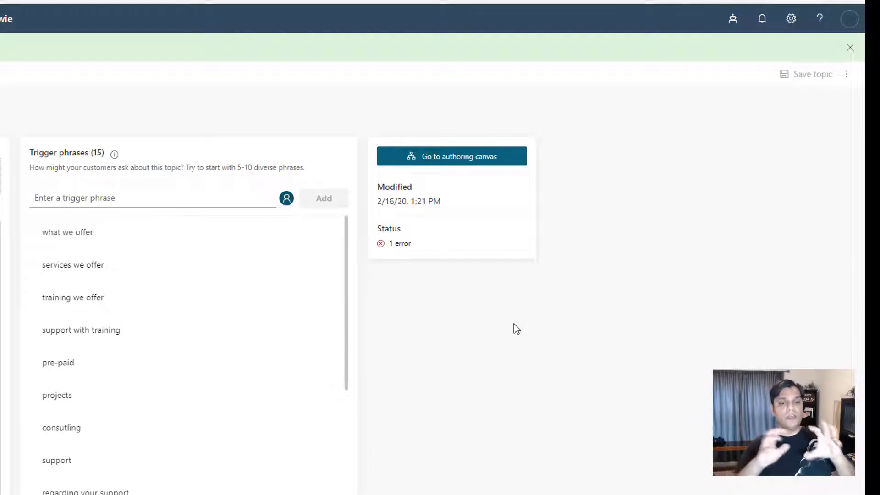
# Review the Services topic's error in the Topic Checker and return to the list of topics
pyautogui.click(398, 245)
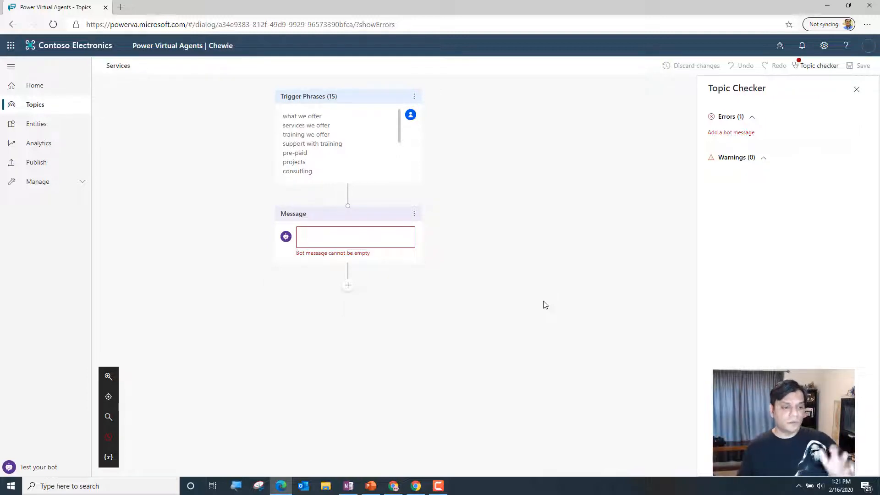
pyautogui.click(855, 89)
pyautogui.click(36, 107)
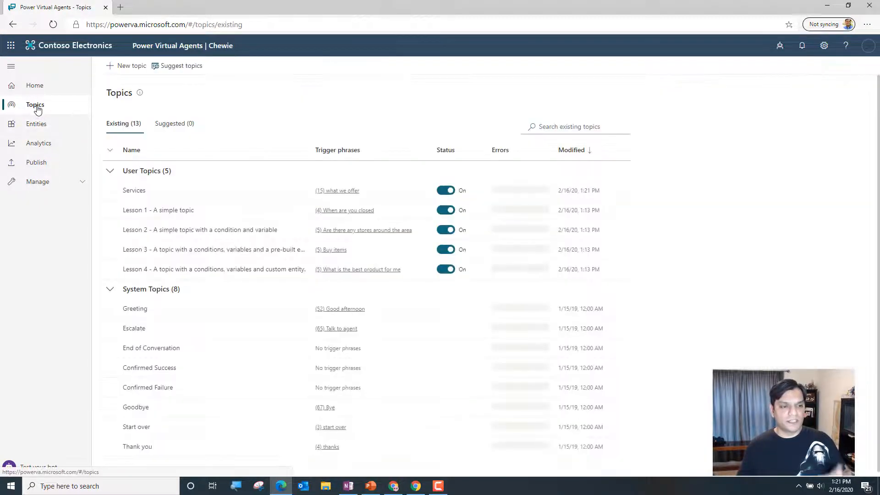
# Open the Services topic in the authoring canvas and set its empty bot message to "HI there!"
pyautogui.click(134, 190)
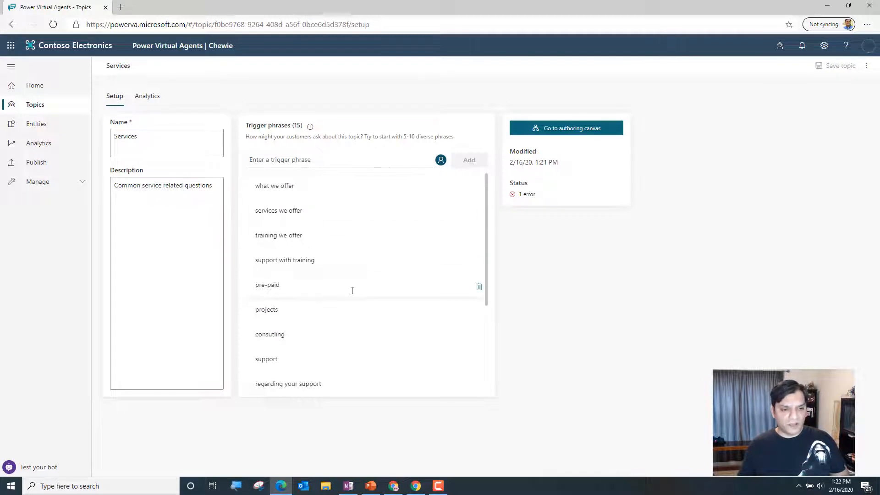
pyautogui.click(565, 133)
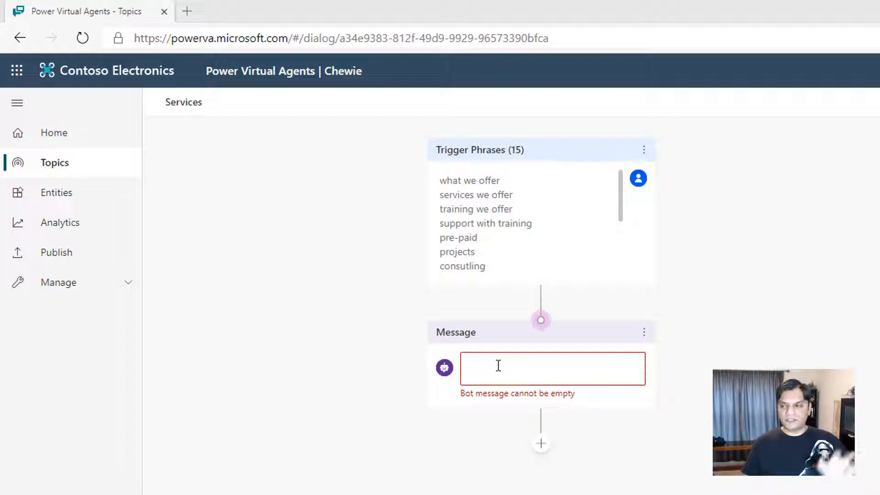
pyautogui.click(544, 368)
pyautogui.write('HI there!')
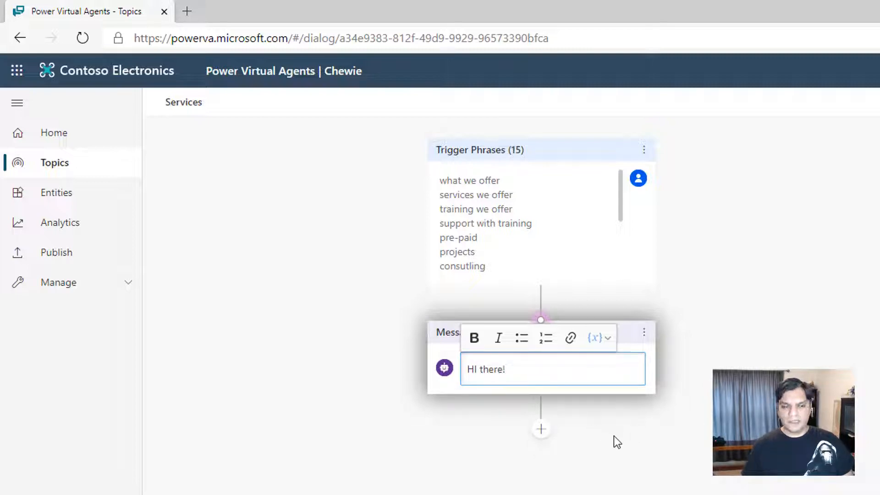
# Add a question node below the "HI there!" message in the Services topic
pyautogui.click(541, 430)
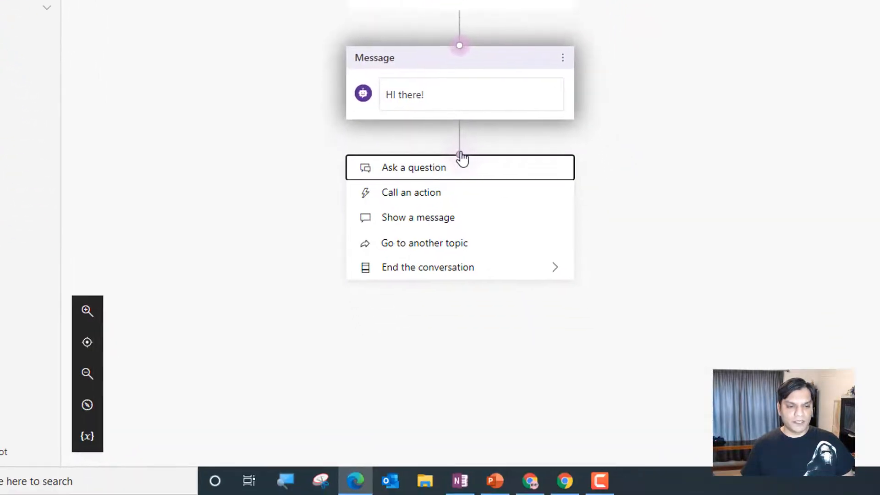
pyautogui.click(424, 176)
pyautogui.click(460, 226)
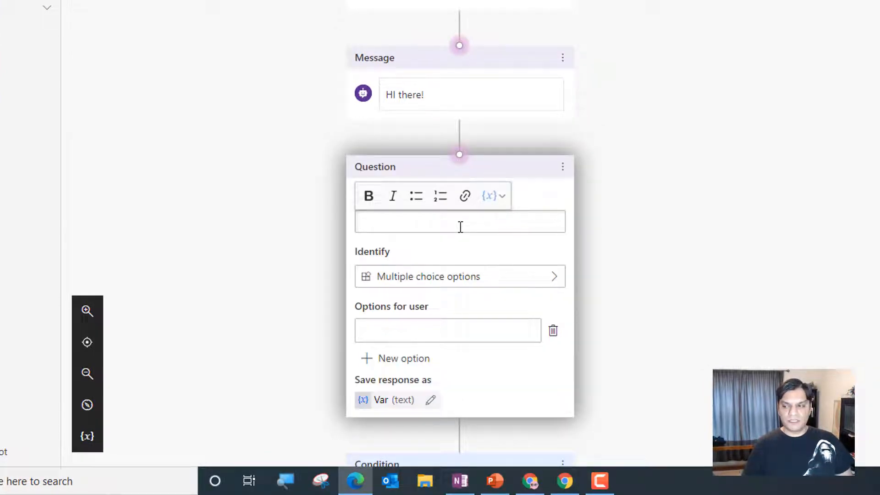
# Enter the question text "Here are the top services we offer. Does any one of these capture your interest?"
pyautogui.write('Here are the t')
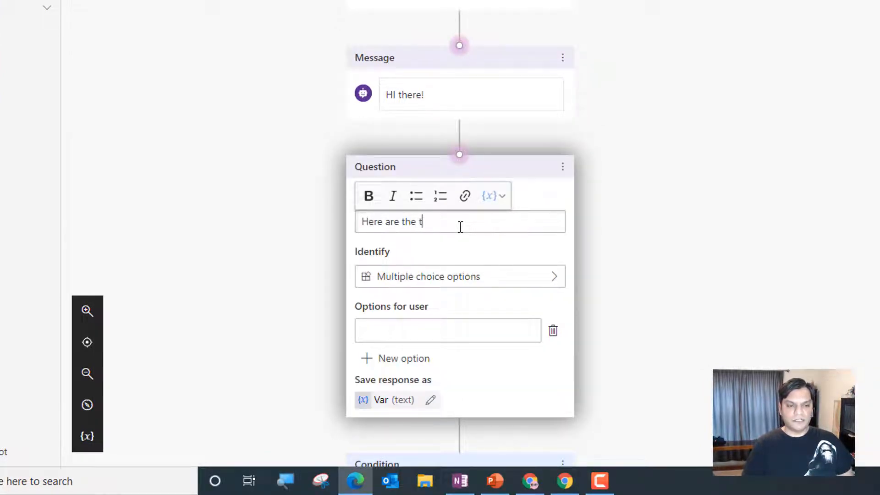
pyautogui.write('op services ')
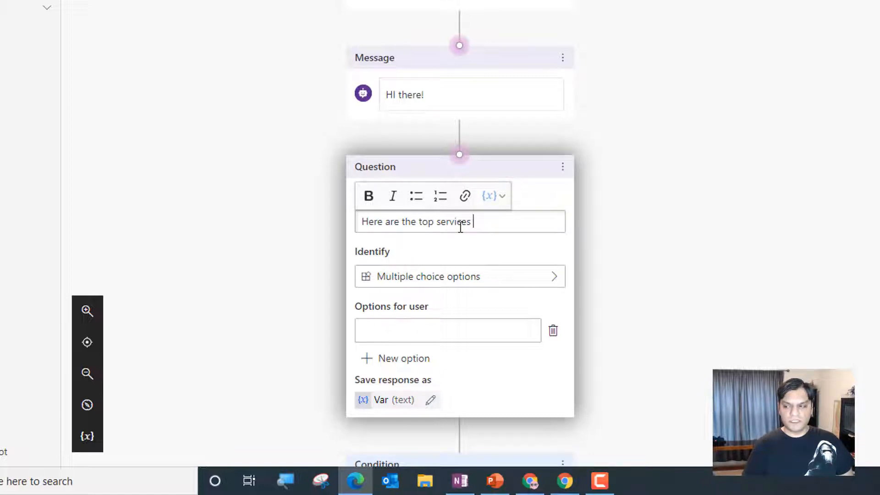
pyautogui.write('wer of')
pyautogui.press('BackSpace')
pyautogui.press('BackSpace')
pyautogui.press('BackSpace')
pyautogui.press('BackSpace')
pyautogui.write('offer. Does')
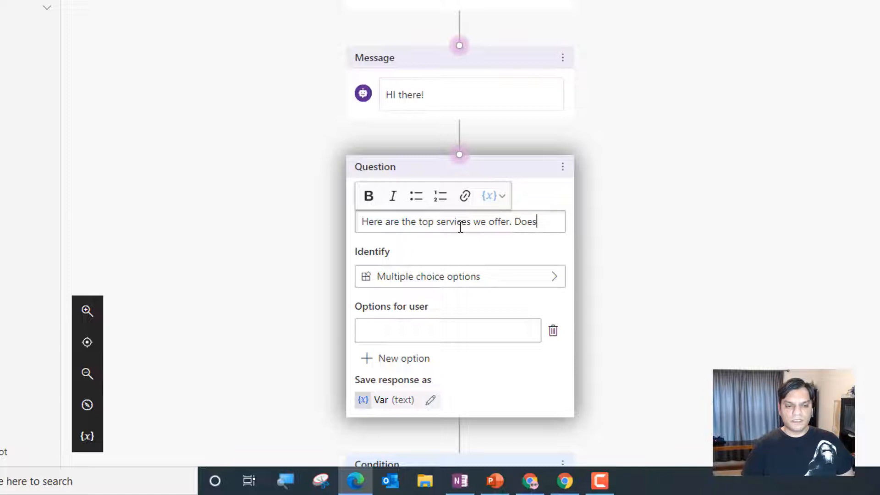
pyautogui.write(' any one of thse')
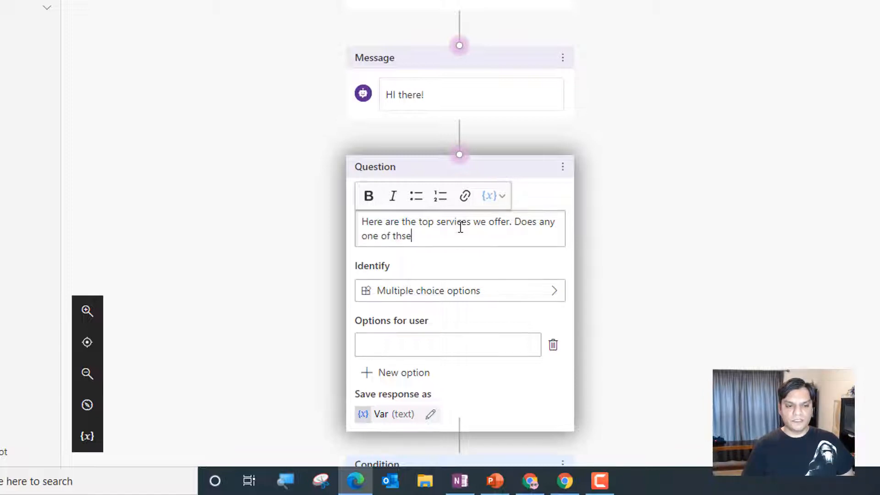
pyautogui.press('BackSpace')
pyautogui.press('BackSpace')
pyautogui.press('BackSpace')
pyautogui.write('ese')
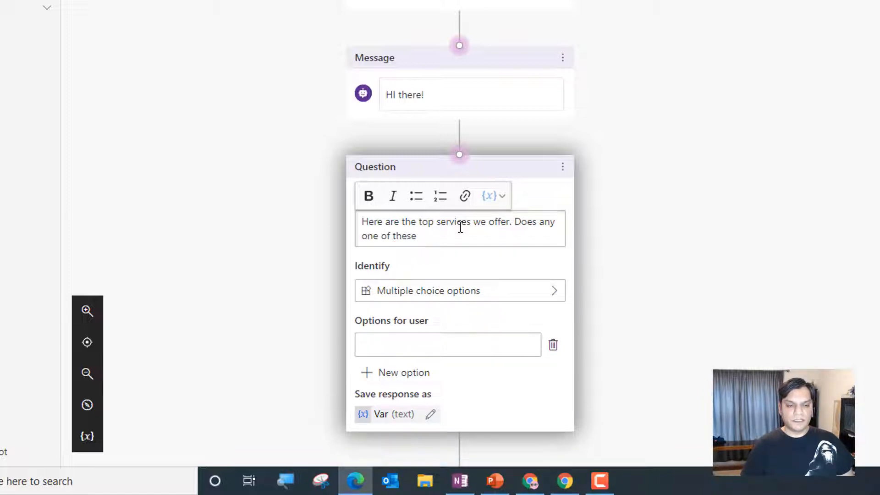
pyautogui.write(' capture ')
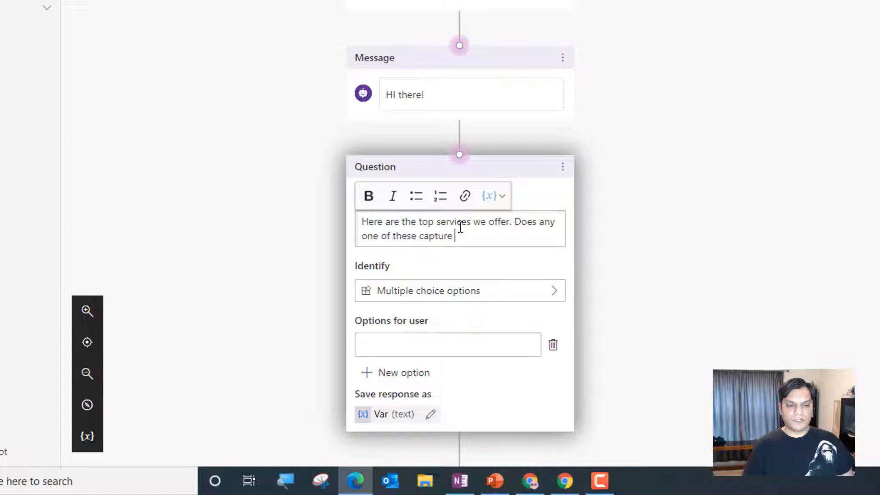
pyautogui.write('your interests')
pyautogui.press('BackSpace')
pyautogui.write('?')
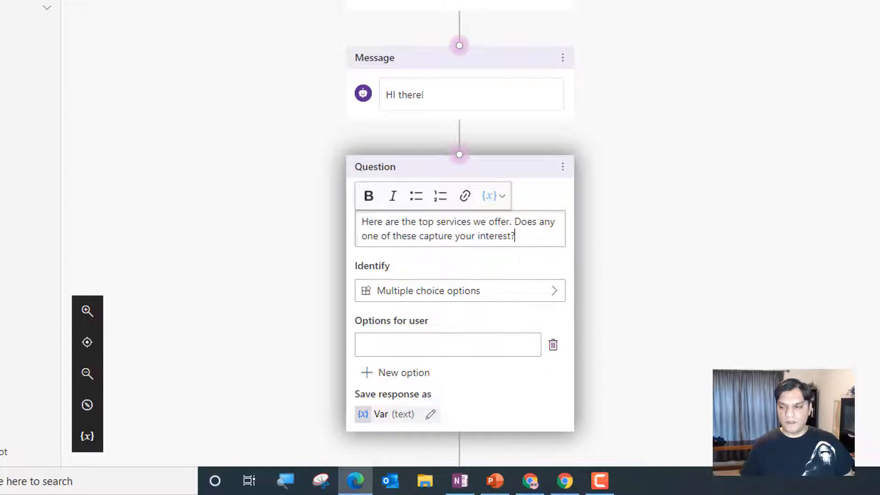
# Examine the entity types the question can identify and keep Multiple choice options
pyautogui.scroll(-5, 460, 226)
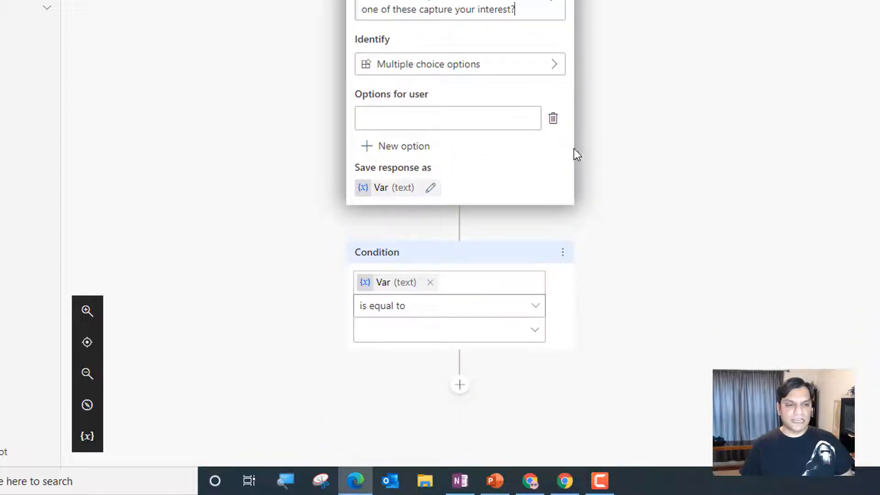
pyautogui.click(482, 78)
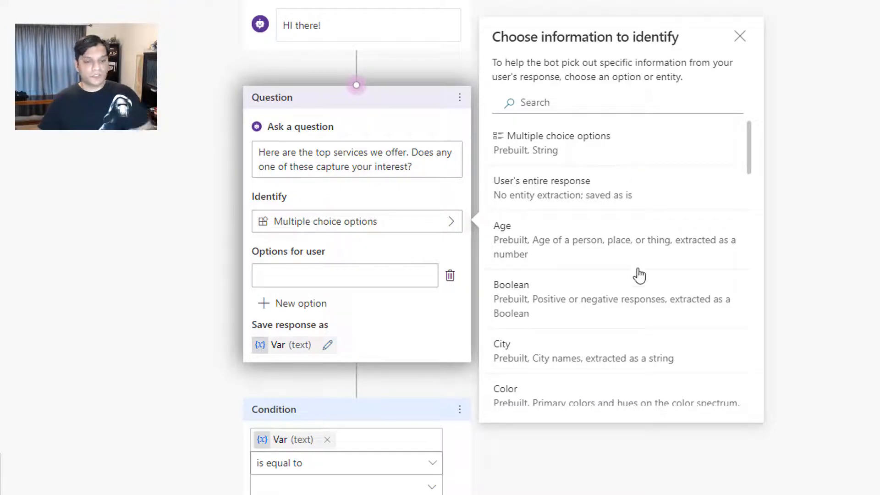
pyautogui.scroll(-4, 639, 328)
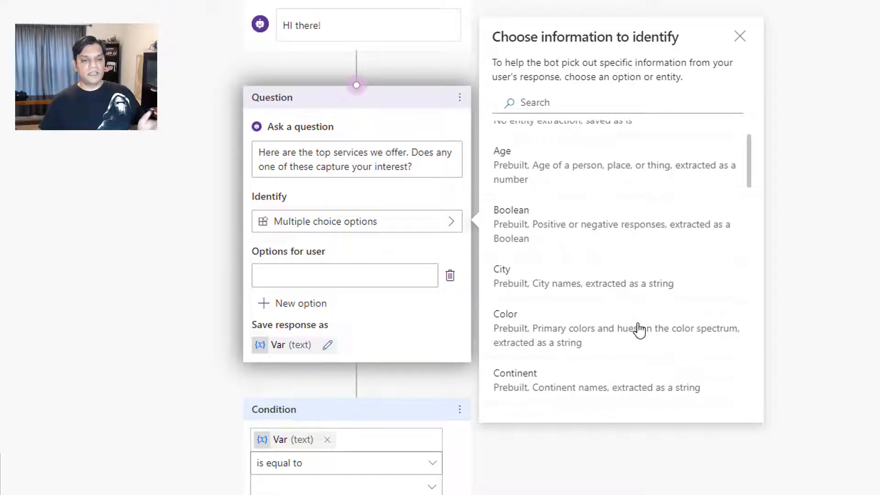
pyautogui.scroll(-4, 639, 328)
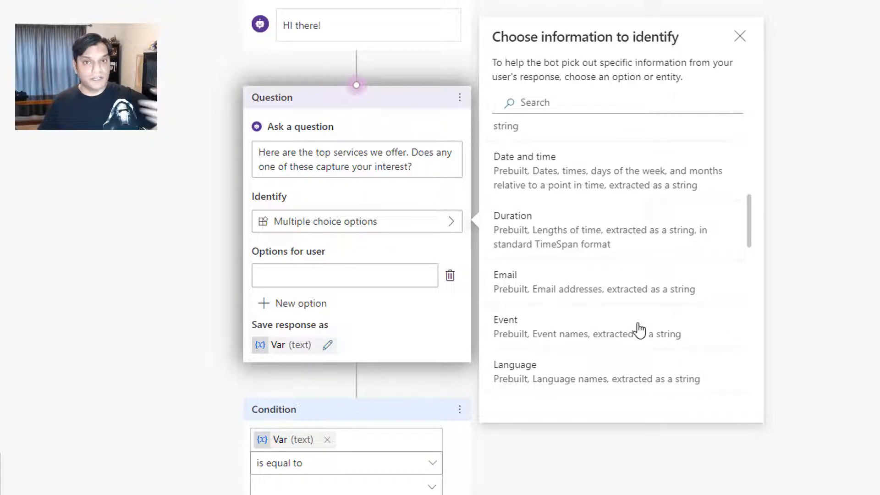
pyautogui.scroll(10, 639, 329)
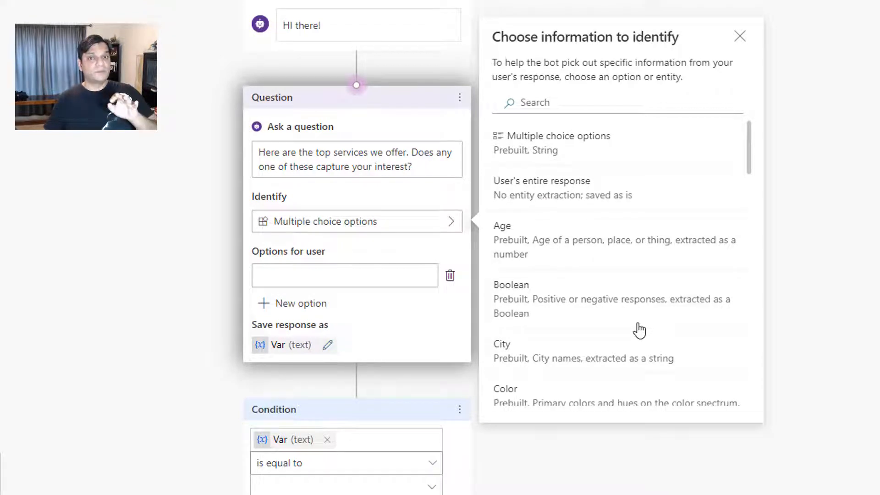
pyautogui.click(559, 163)
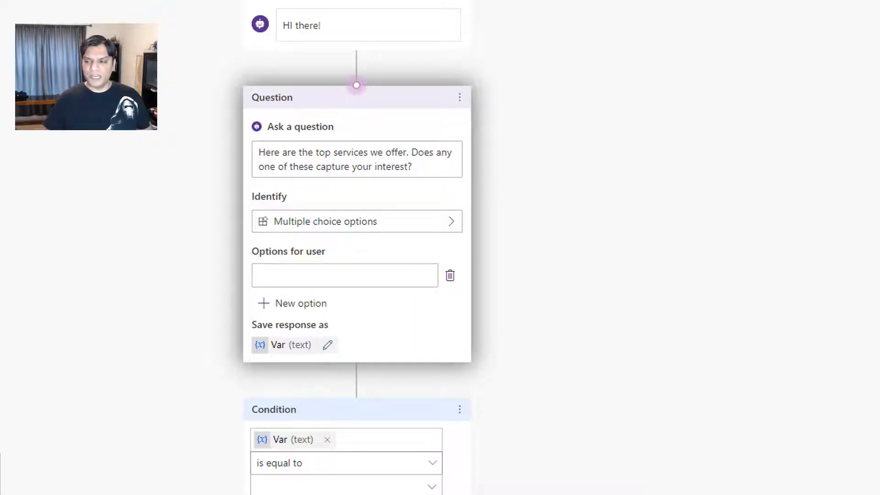
# Enter "Ad Hoc Support" as the question's first option for the user
pyautogui.click(335, 271)
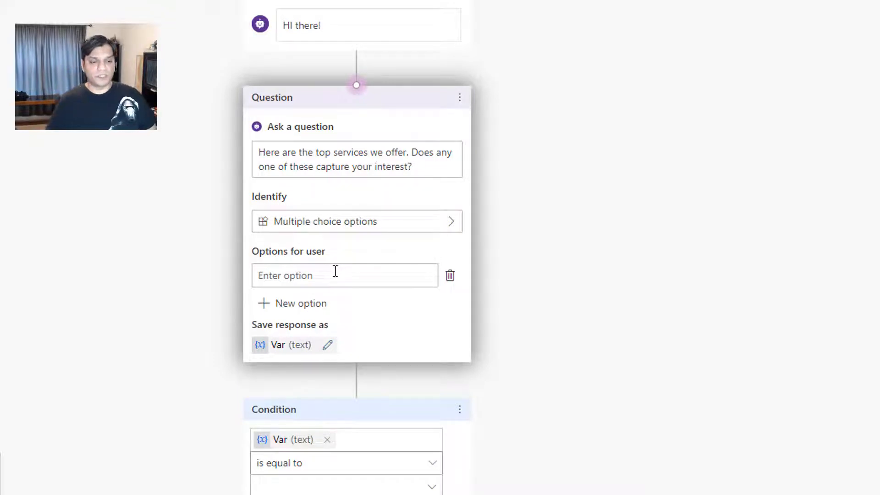
pyautogui.write('Ad Hoc Support')
# Add "Pre-Paid Consulting" as the question's second option for the user
pyautogui.click(311, 302)
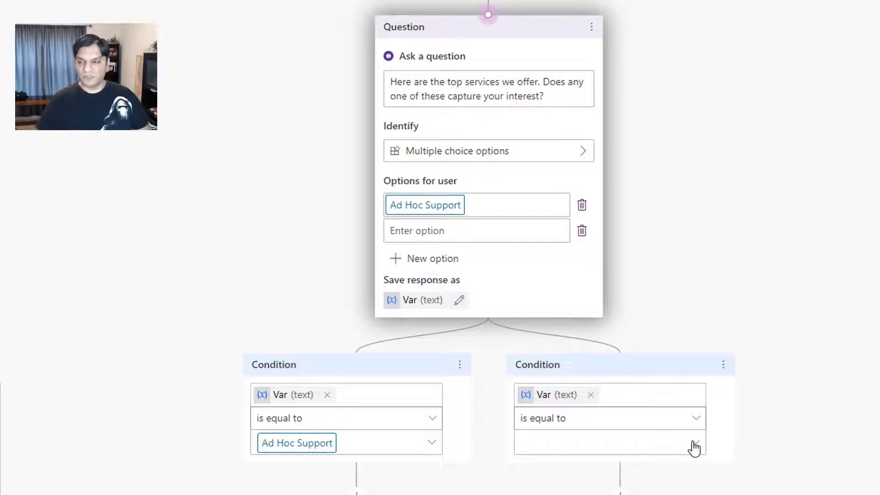
pyautogui.write('Pre-')
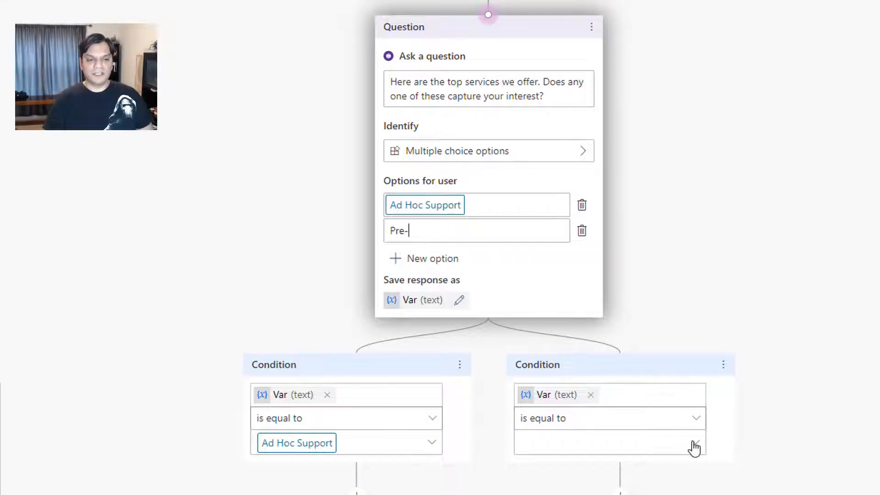
pyautogui.write('pa')
pyautogui.press('BackSpace')
pyautogui.press('BackSpace')
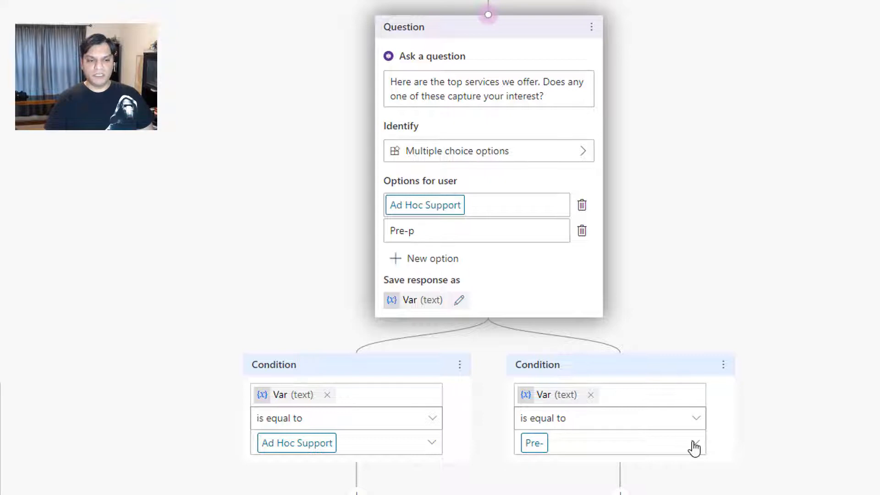
pyautogui.write('Paiid C')
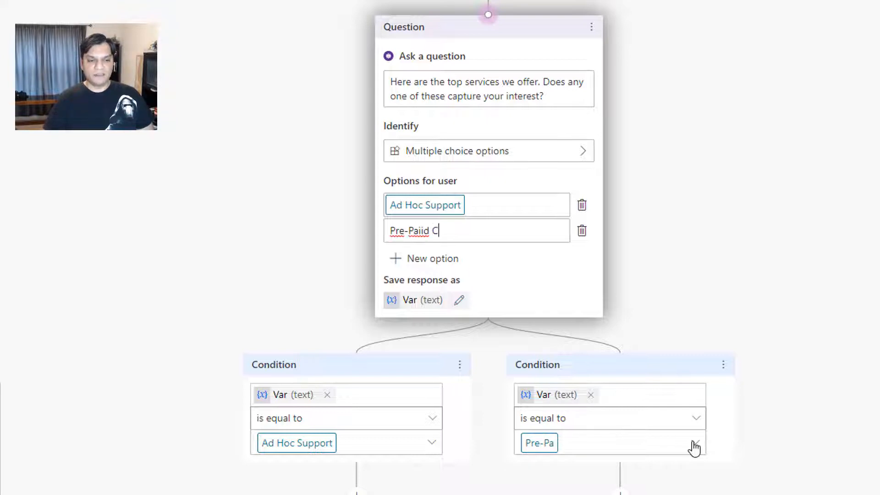
pyautogui.press('BackSpace')
pyautogui.press('BackSpace')
pyautogui.press('BackSpace')
pyautogui.press('BackSpace')
pyautogui.write('d ')
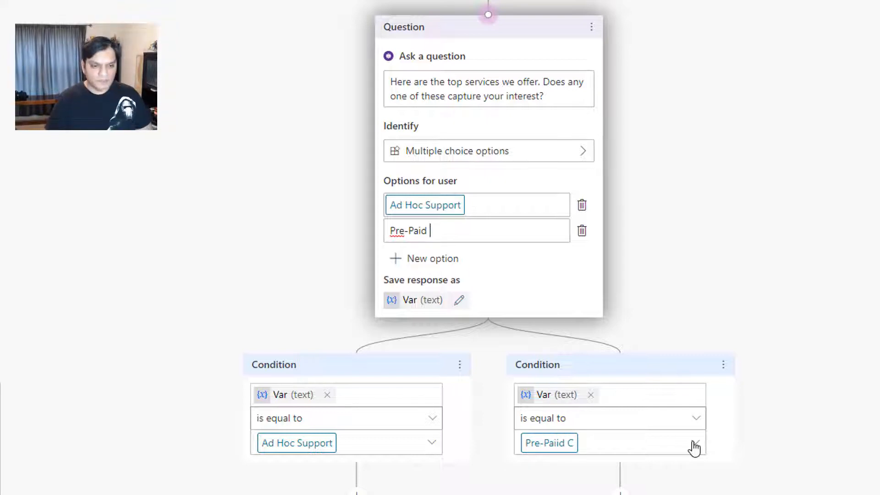
pyautogui.write('Consult')
pyautogui.press('BackSpace')
pyautogui.press('BackSpace')
pyautogui.press('BackSpace')
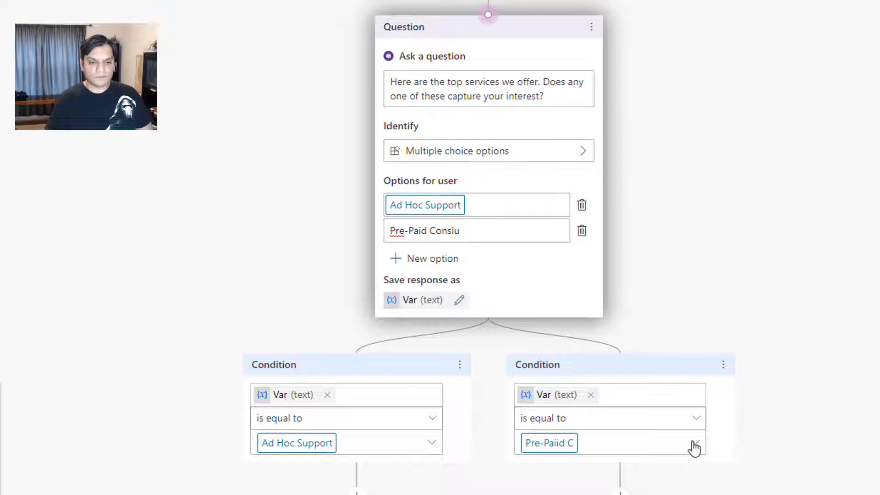
pyautogui.write('ulting')
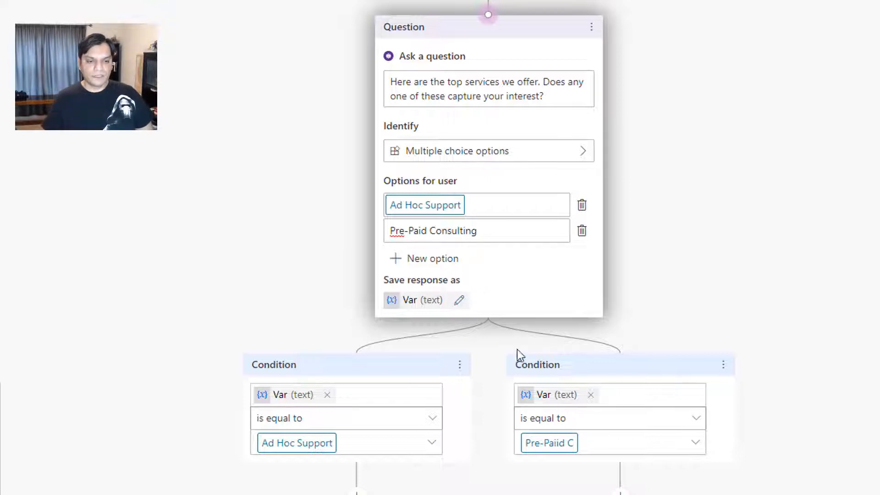
# Add "Projects" and "Training" as the question's third and fourth options for the user
pyautogui.click(431, 266)
pyautogui.click(404, 263)
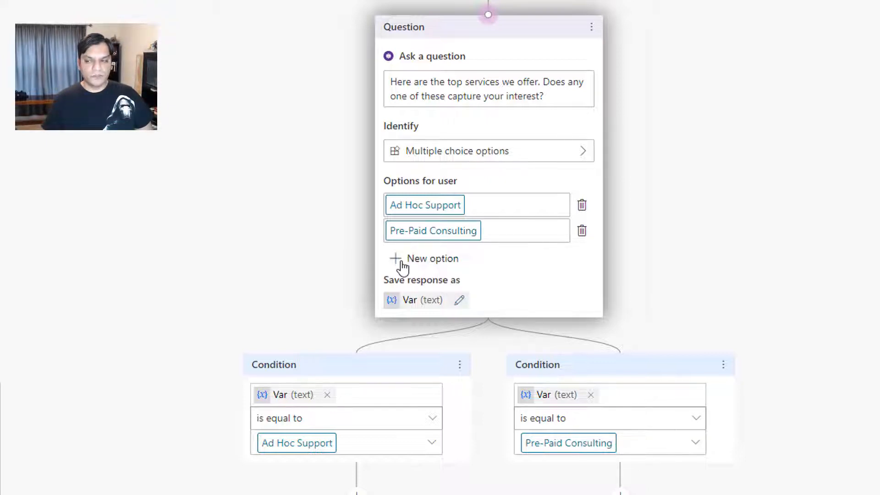
pyautogui.write('Projects')
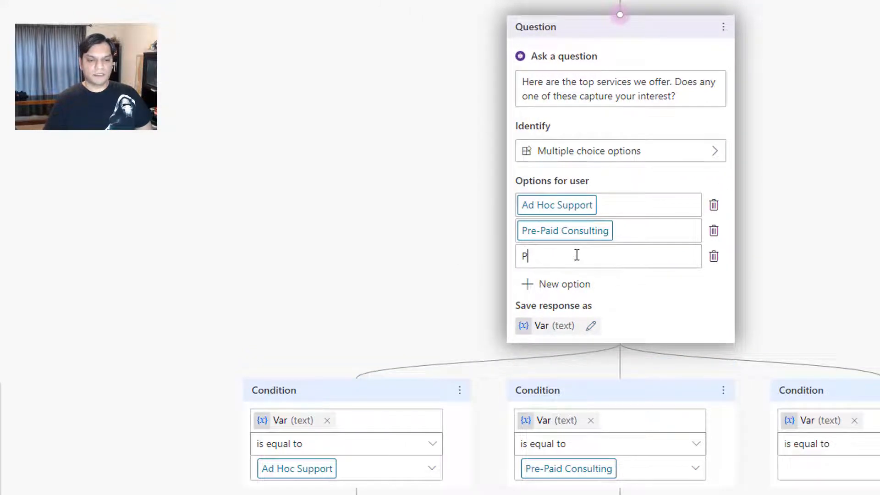
pyautogui.click(536, 283)
pyautogui.write('Training')
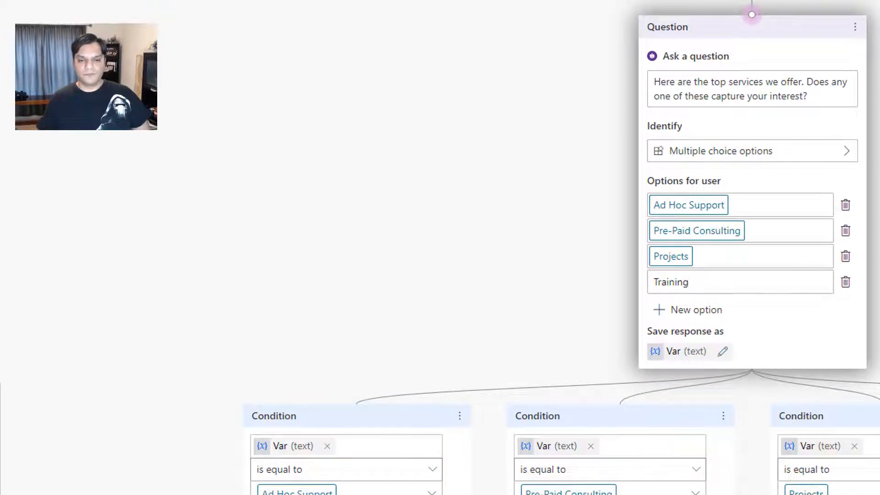
pyautogui.click(873, 275)
# Rename the variable that saves the question's response to ServiceOptionsVar
pyautogui.hscroll(2, 508, 270)
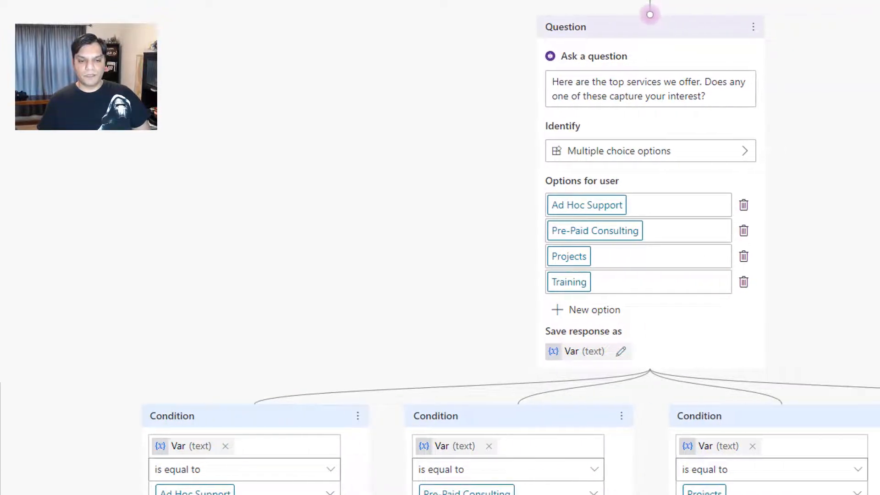
pyautogui.scroll(-3, 508, 270)
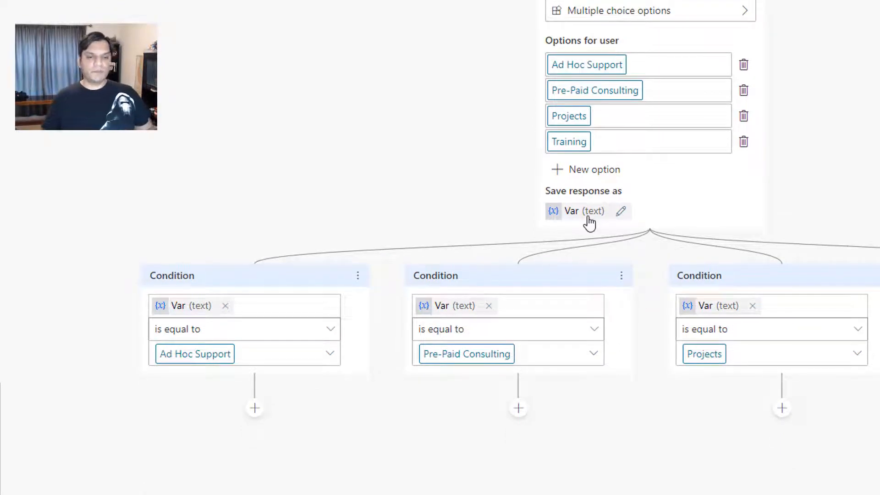
pyautogui.scroll(1, 499, 184)
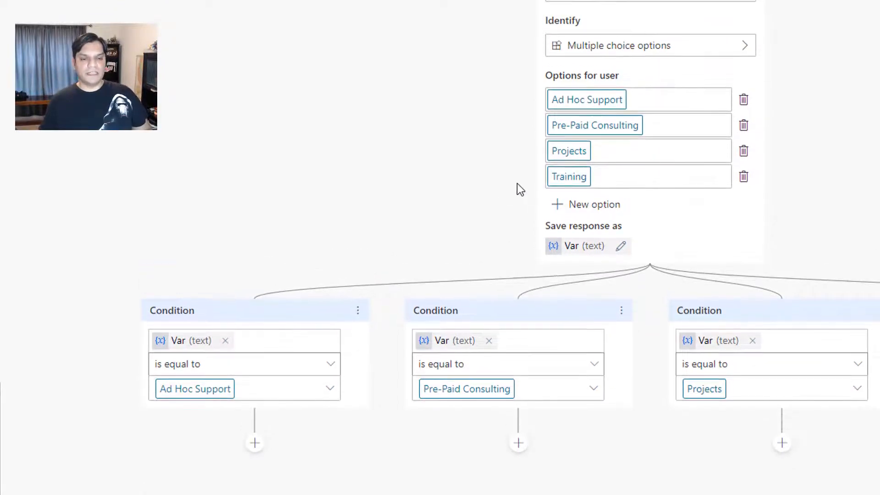
pyautogui.scroll(3, 517, 184)
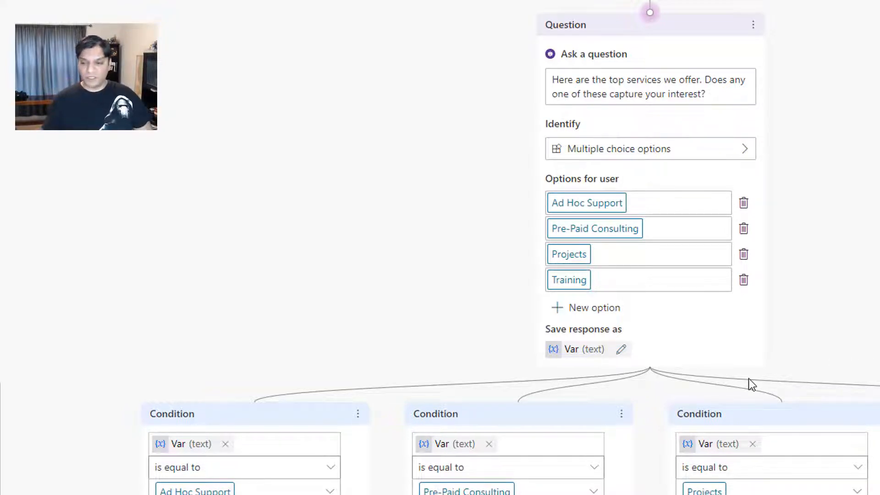
pyautogui.click(620, 350)
pyautogui.click(485, 231)
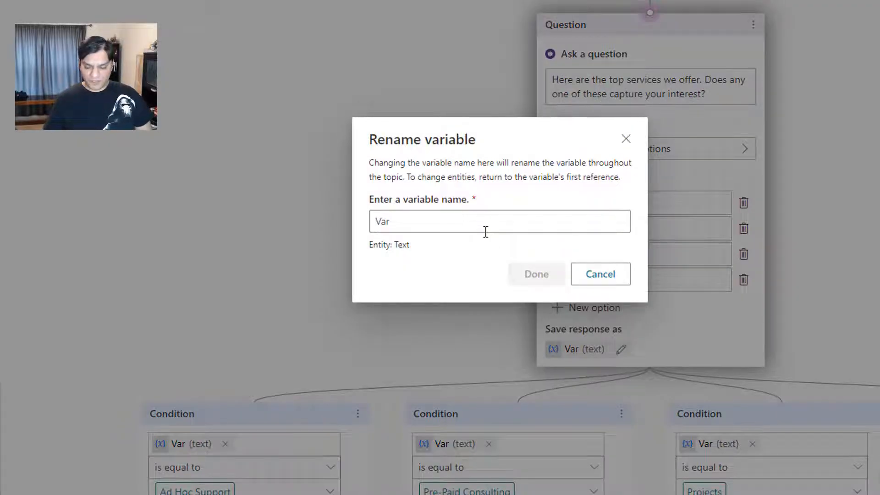
pyautogui.write('ServiceOp')
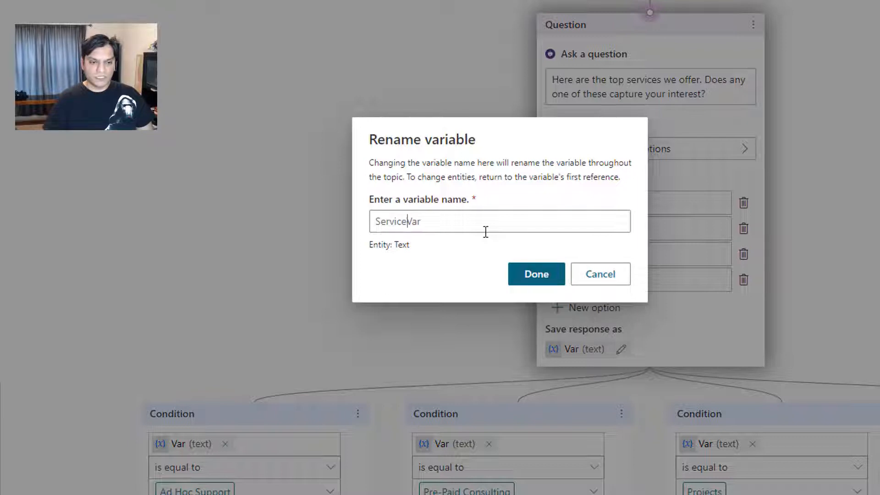
pyautogui.write('tions')
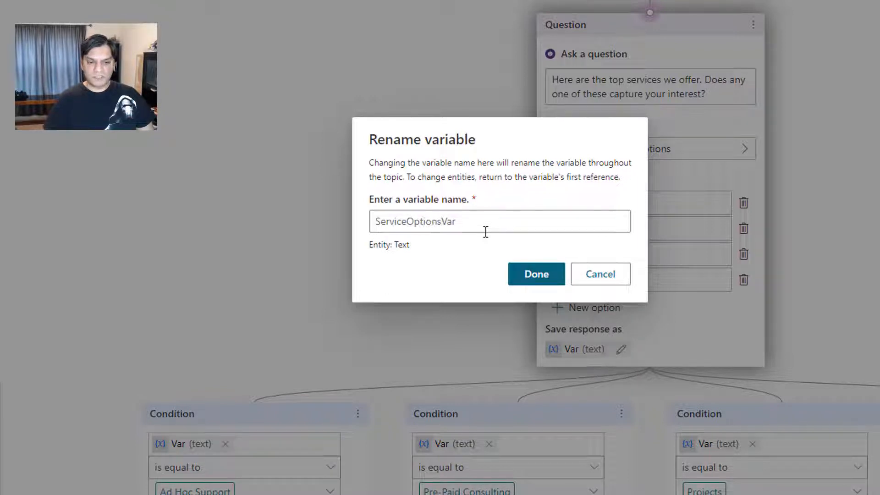
pyautogui.click(534, 273)
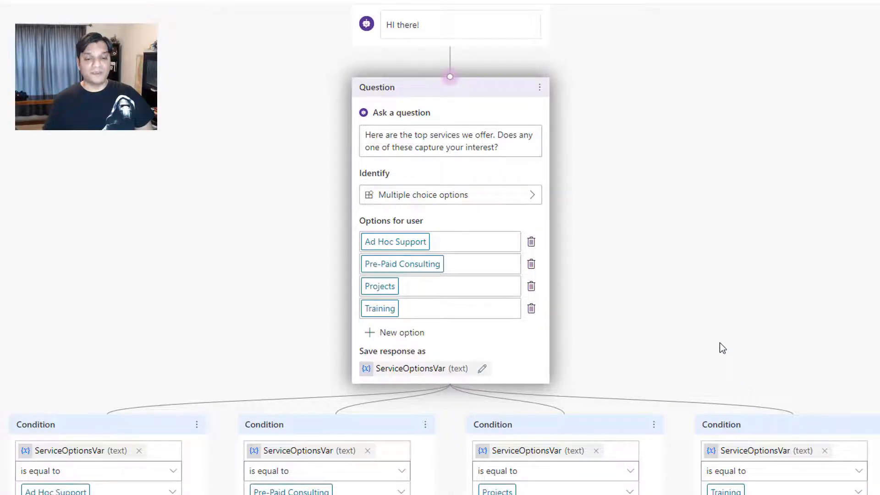
# Add a message node below the Ad Hoc Support condition and another below the Pre-Paid Consulting condition
pyautogui.scroll(-1, 719, 342)
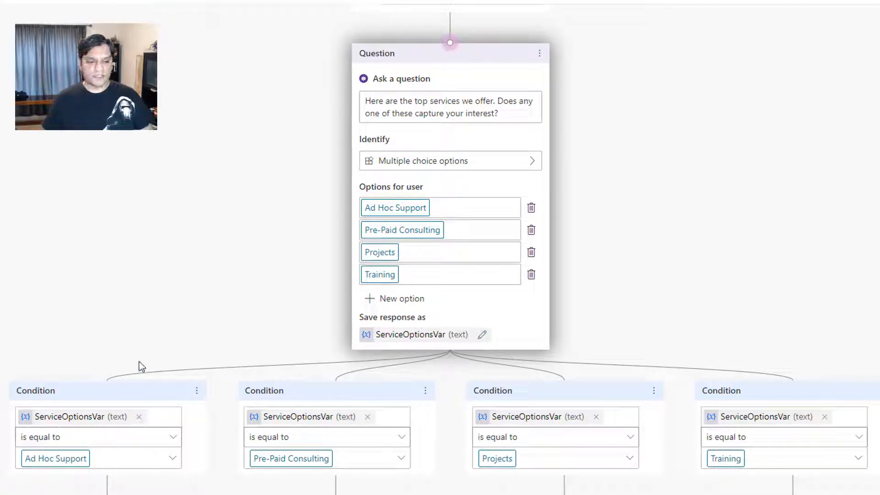
pyautogui.scroll(-3, 139, 358)
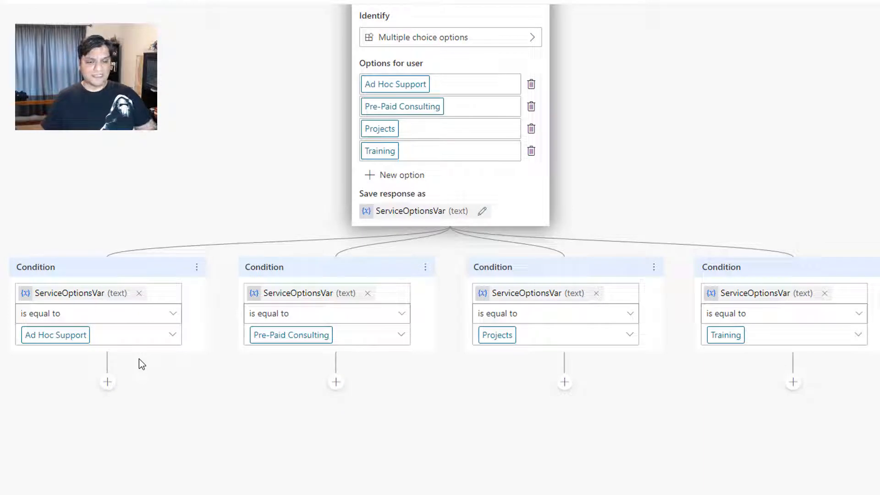
pyautogui.click(107, 383)
pyautogui.click(81, 436)
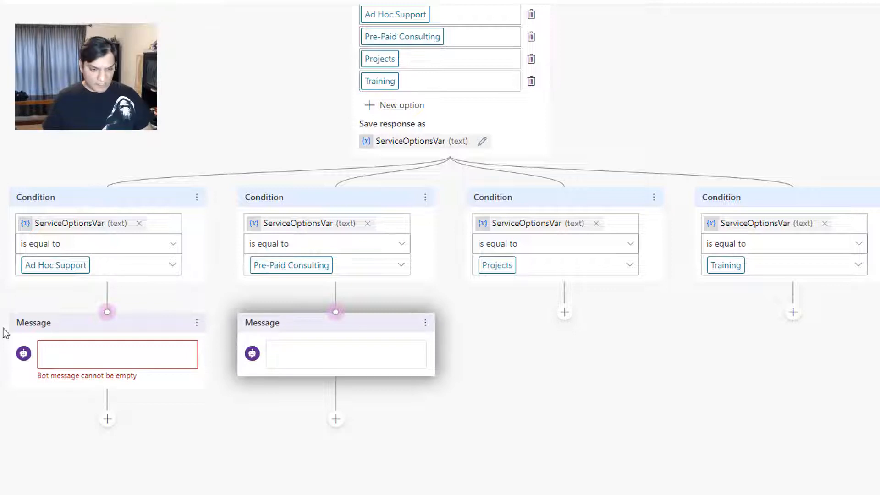
# Paste the description starting "This is a no contract, no minimum offering" into the Ad Hoc Support message and head it "Ad Hoc Support"
pyautogui.click(63, 348)
pyautogui.write('This is a no contract, no minimum offering that we provide for clients that need immediate short-term support.  We bill in 15-minute increments.  This is most popular for people who want quick guidance on their app or issue.')
pyautogui.click(45, 355)
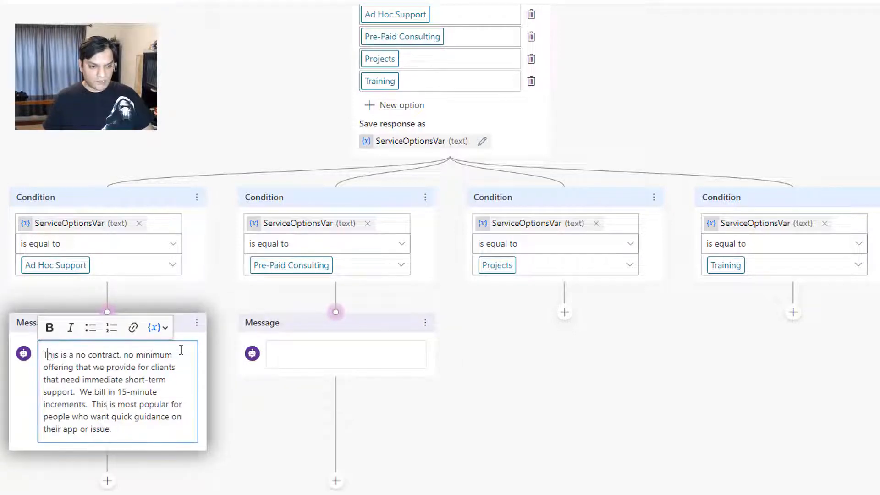
pyautogui.press('Return')
pyautogui.write('Ad')
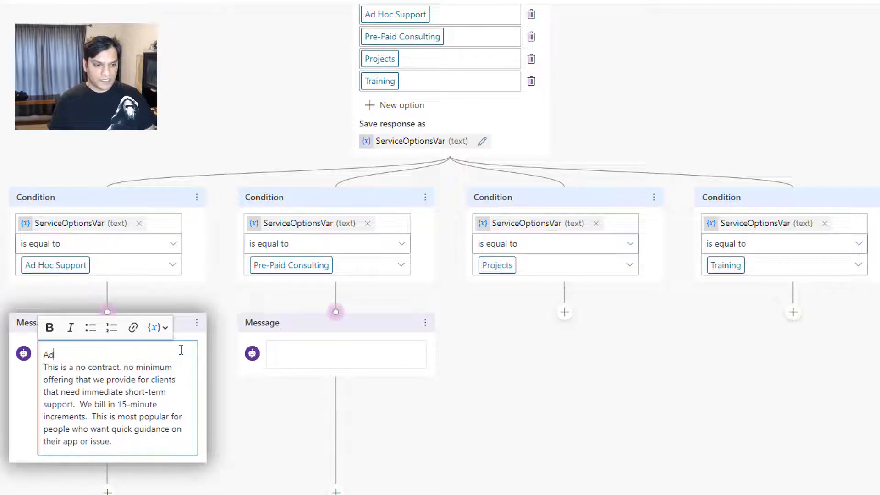
pyautogui.write(' H')
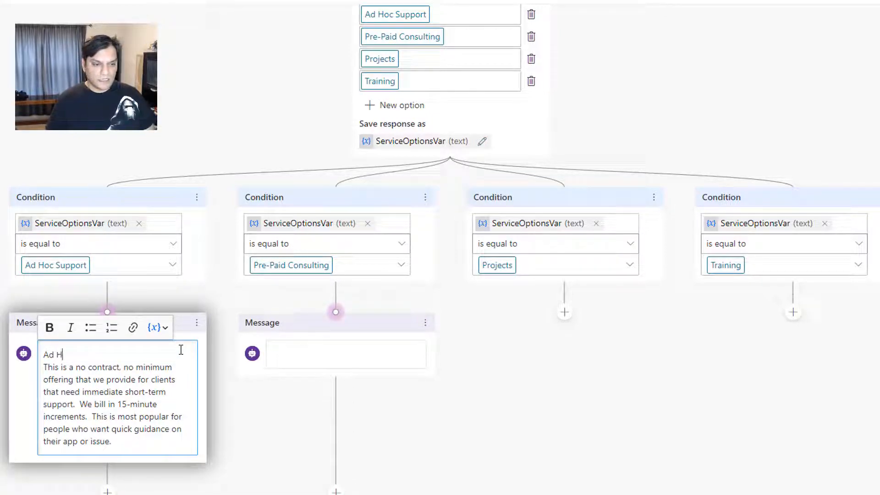
pyautogui.write('oc Support')
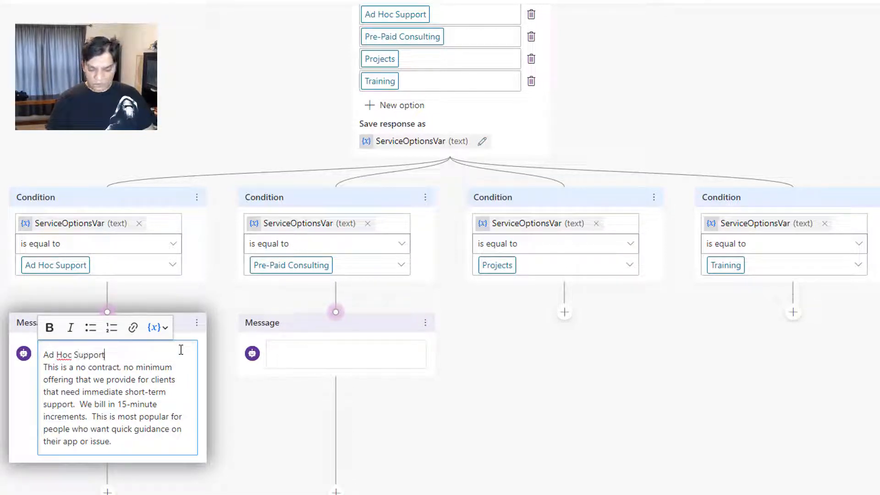
# Make the "Ad Hoc Support" heading bold and separate it from the description with a blank line
pyautogui.hotkey('shift', 'Home')
pyautogui.click(48, 330)
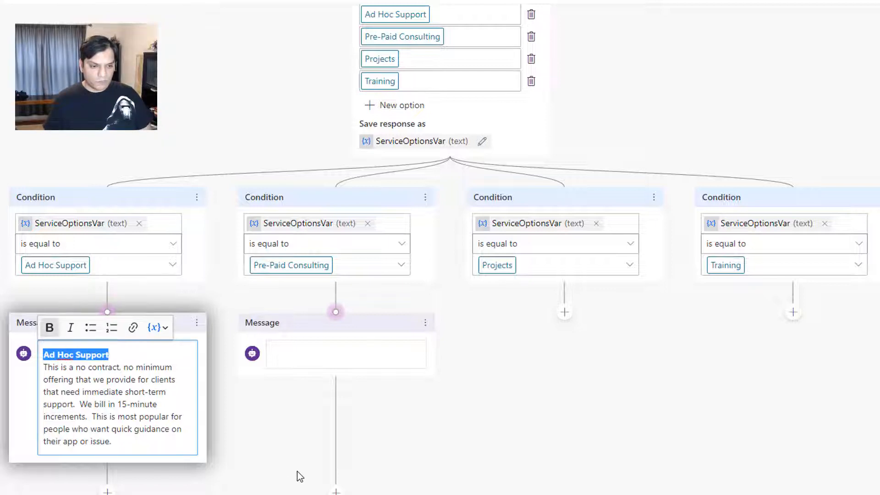
pyautogui.click(150, 355)
pyautogui.press('Return')
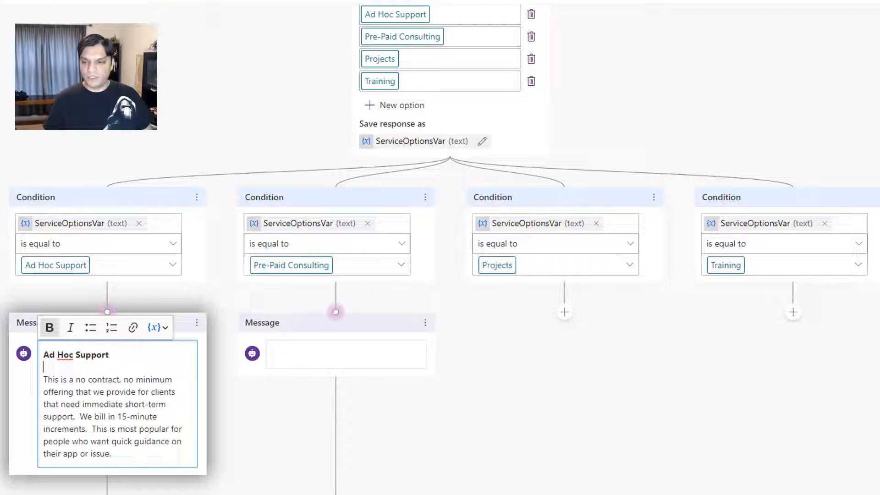
# Paste the description starting "With prepaid consulting, you purchase a block of 10 hours" into the message under the Pre-Paid Consulting condition
pyautogui.hotkey('alt', 'Tab')
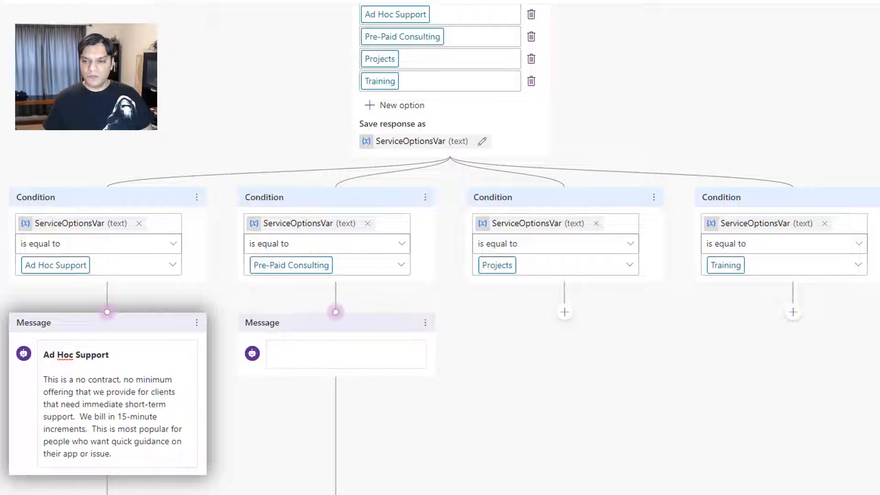
pyautogui.click(338, 351)
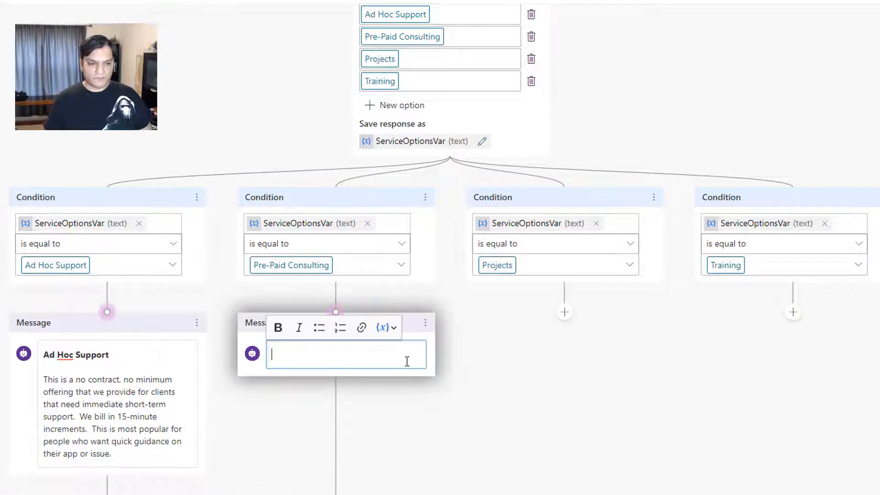
pyautogui.write('With prepaid consulting, you purchase a block of 10 hours at a discounted rate.  This is most popular with customers who either want us to build the app for them or who want to work together to build an app (mentoring).  Invoice must be paid prior to starting the service.')
# Insert a bold "Pre-Paid Consulting" heading above that message's description, with blank space between them
pyautogui.press('Up')
pyautogui.press('Home')
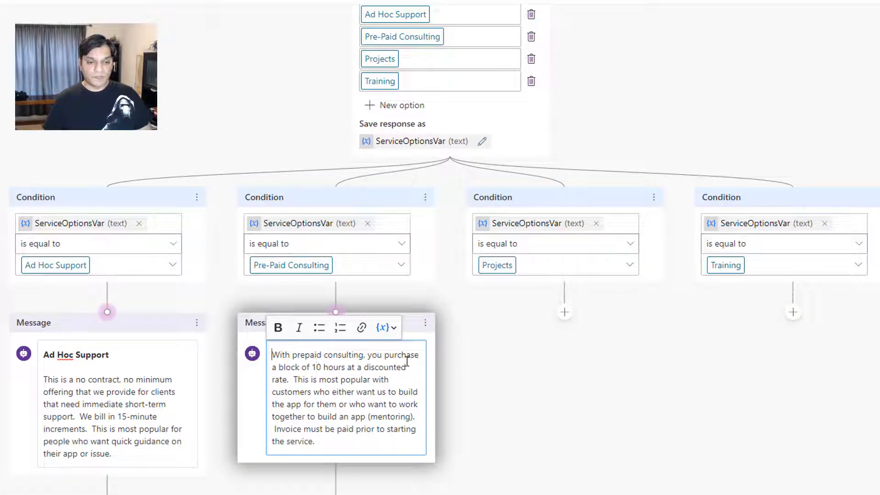
pyautogui.press('Return')
pyautogui.press('Up')
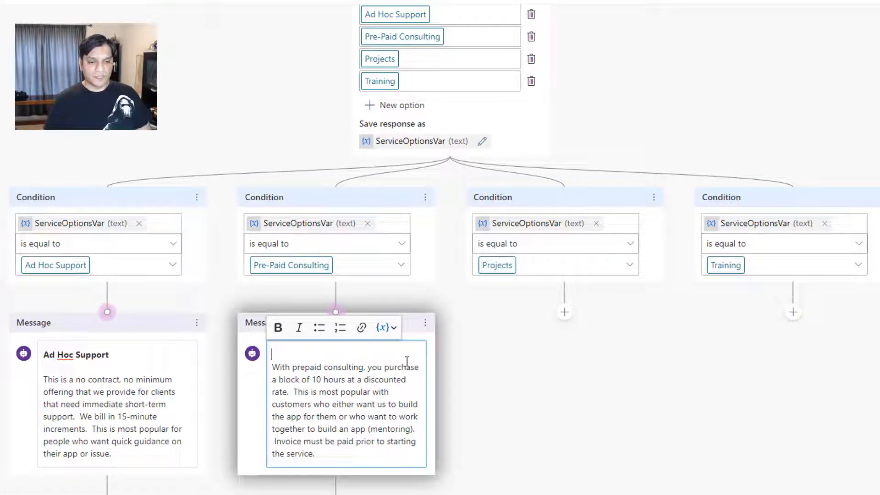
pyautogui.press('Return')
pyautogui.press('Up')
pyautogui.write('P')
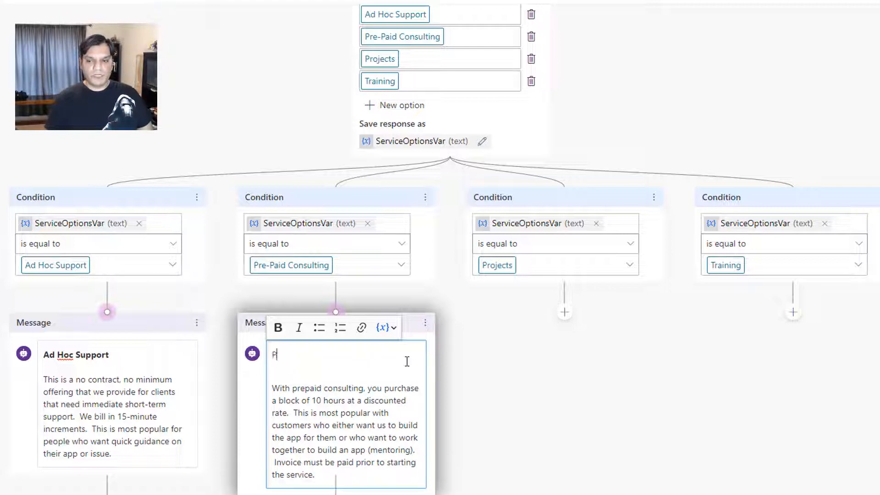
pyautogui.write('re-Paid Consulting')
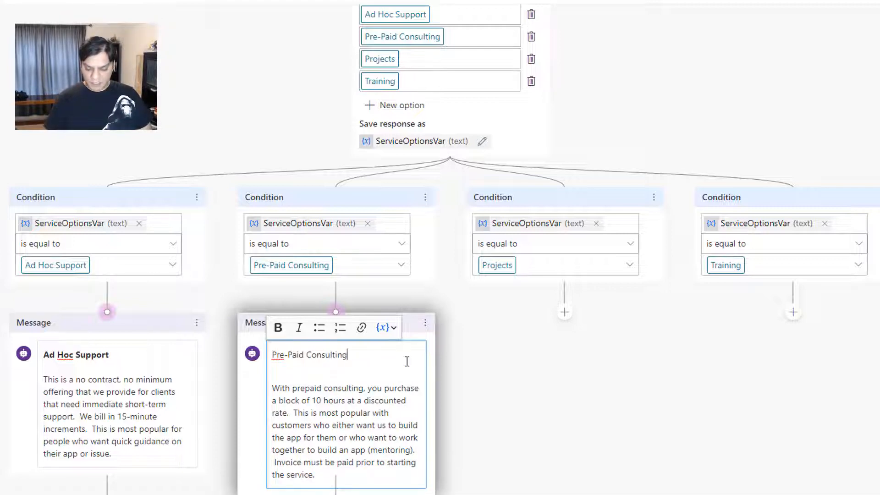
pyautogui.hotkey('shift', 'Home')
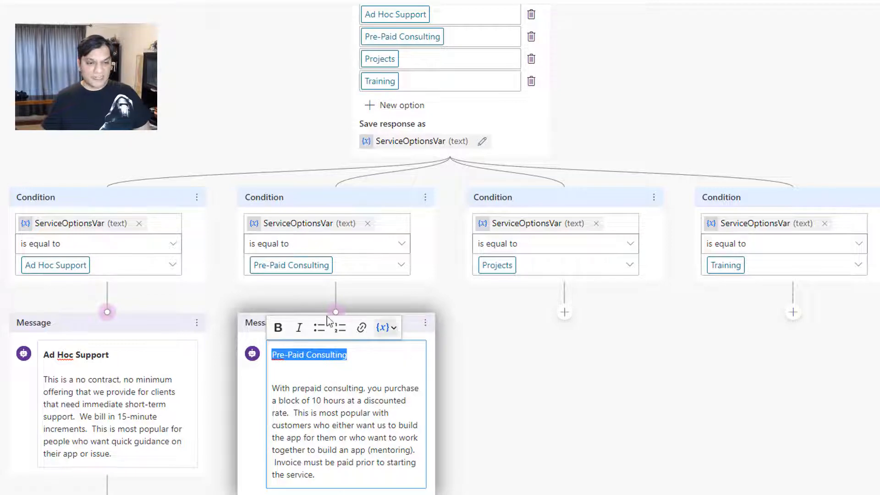
pyautogui.click(278, 327)
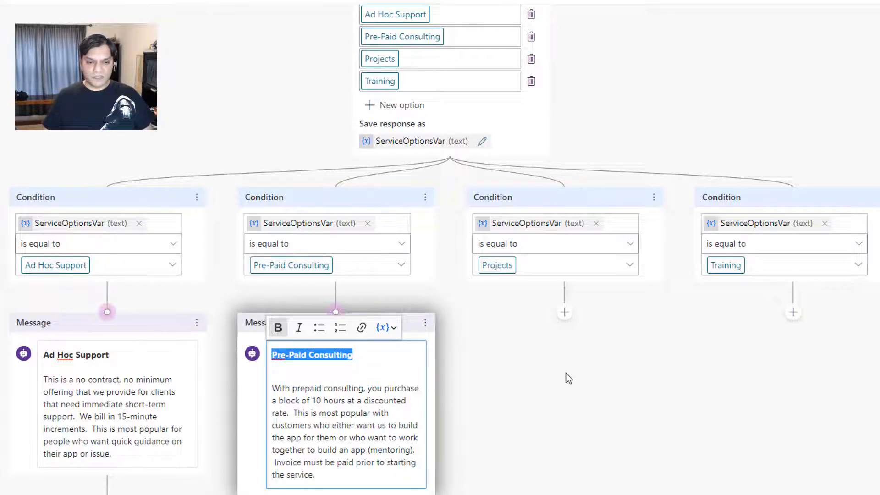
# Add a message under the Projects condition with a bold "Projects" heading and the pasted description starting "If you have a more structured project need"
pyautogui.click(566, 315)
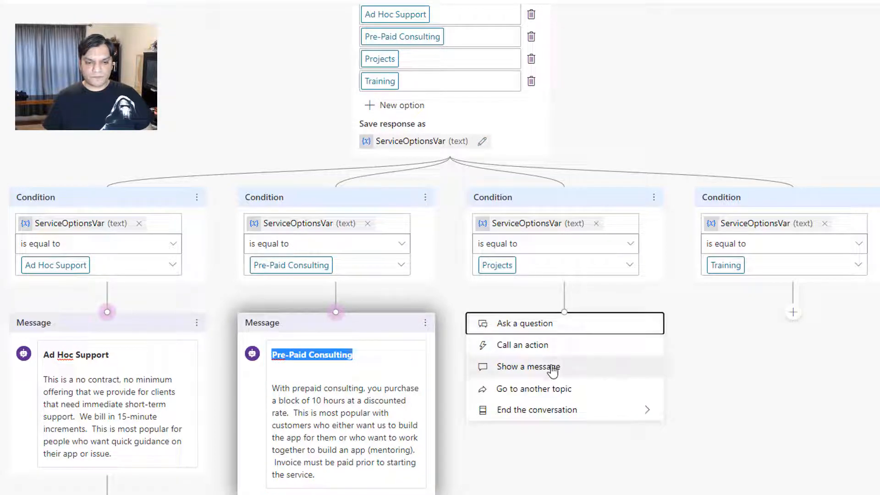
pyautogui.click(552, 368)
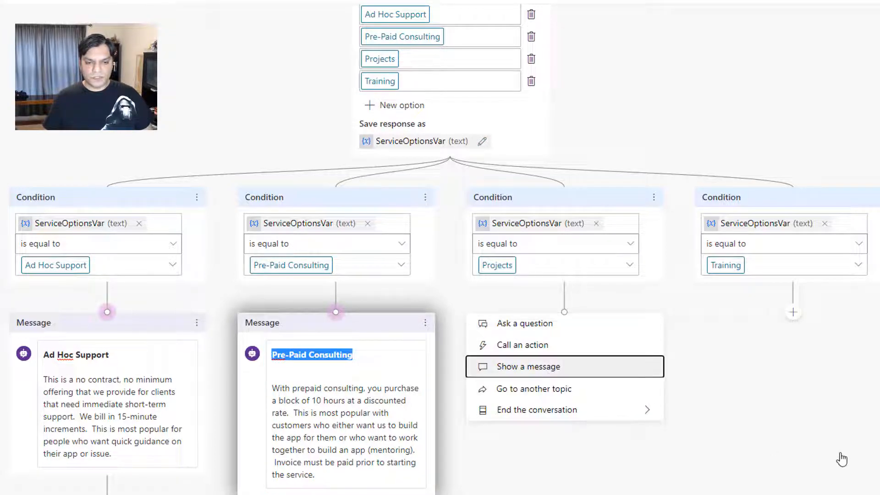
pyautogui.write('Projects')
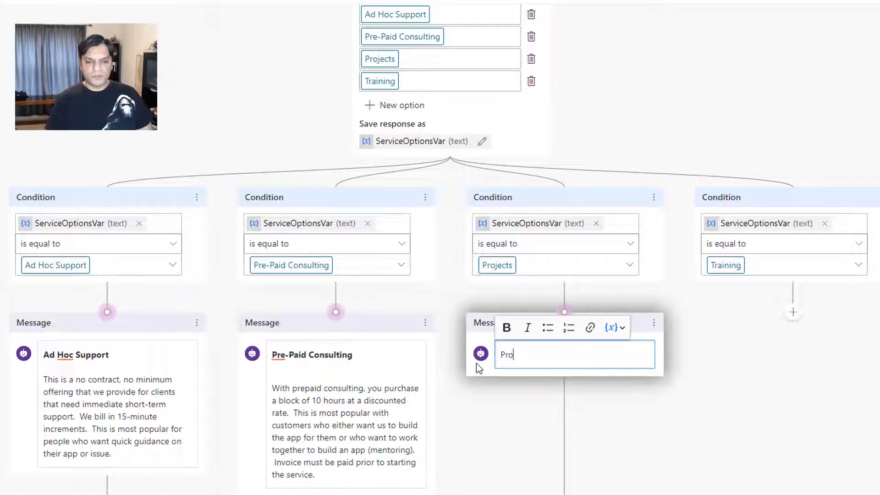
pyautogui.press('Return')
pyautogui.press('Return')
pyautogui.press('Up')
pyautogui.press('Up')
pyautogui.hotkey('shift', 'End')
pyautogui.click(506, 327)
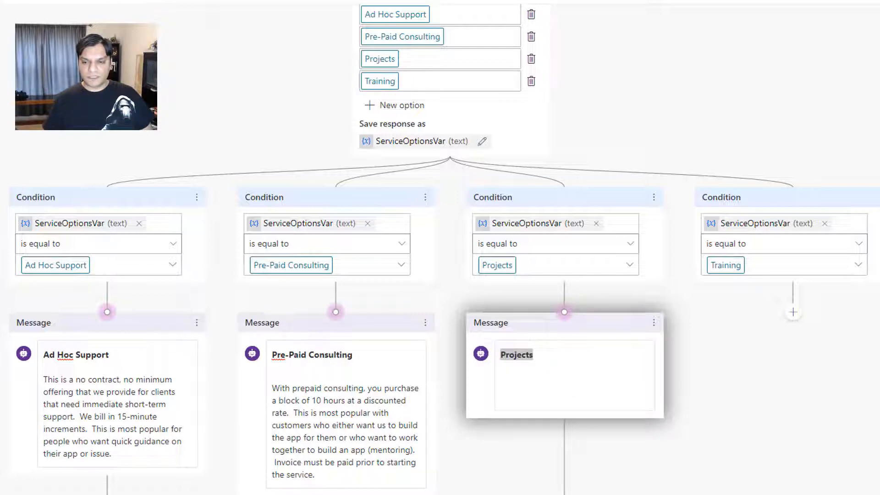
pyautogui.click(532, 378)
pyautogui.write('If you have a more structured project need, we can work with you to define the project scope and timeline.  The billing rates vary based on remote and for onsite.')
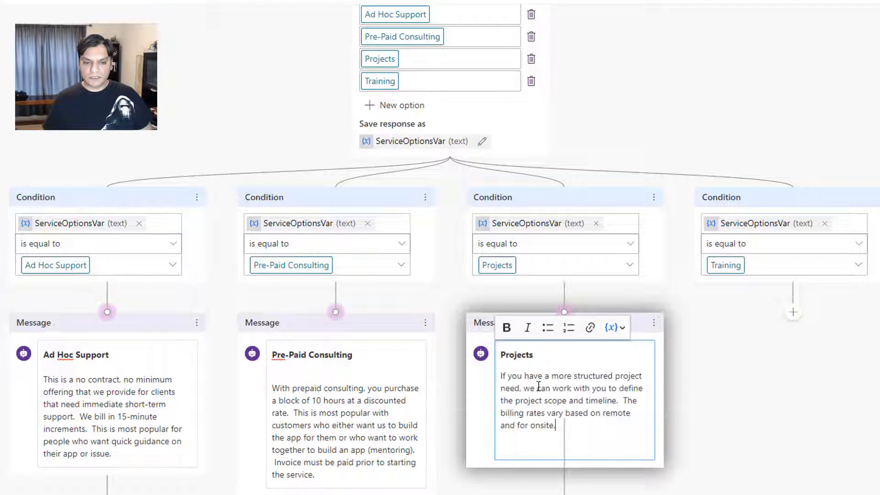
# Add a message under the Training condition with a bold "Training" heading and the pasted description starting "We offer both on-demand and live training"
pyautogui.click(792, 313)
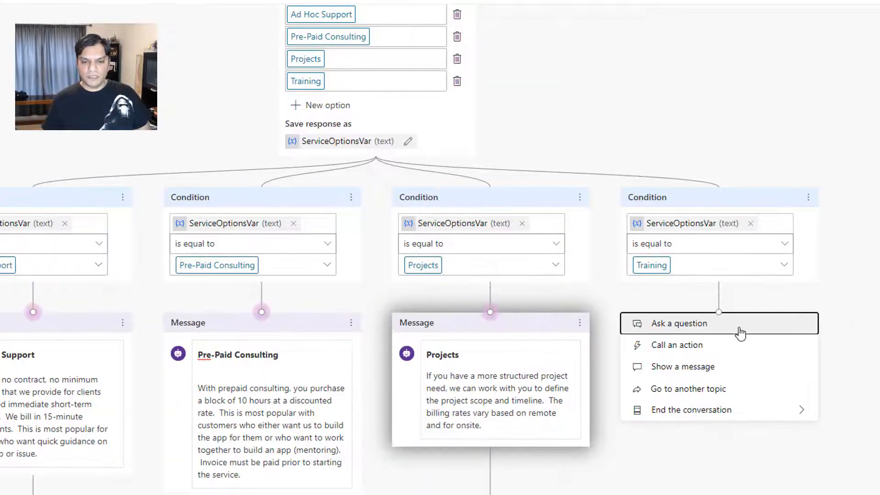
pyautogui.click(696, 367)
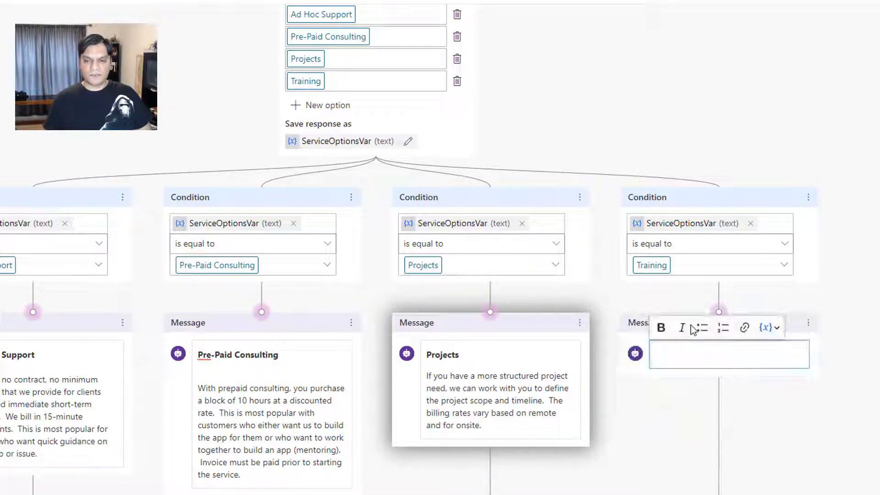
pyautogui.write('Training')
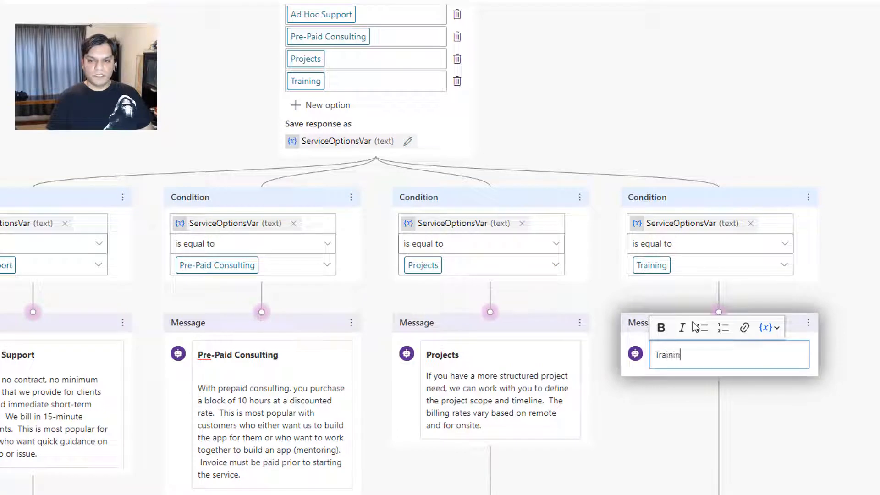
pyautogui.press('Return')
pyautogui.press('BackSpace')
pyautogui.hotkey('shift', 'Home')
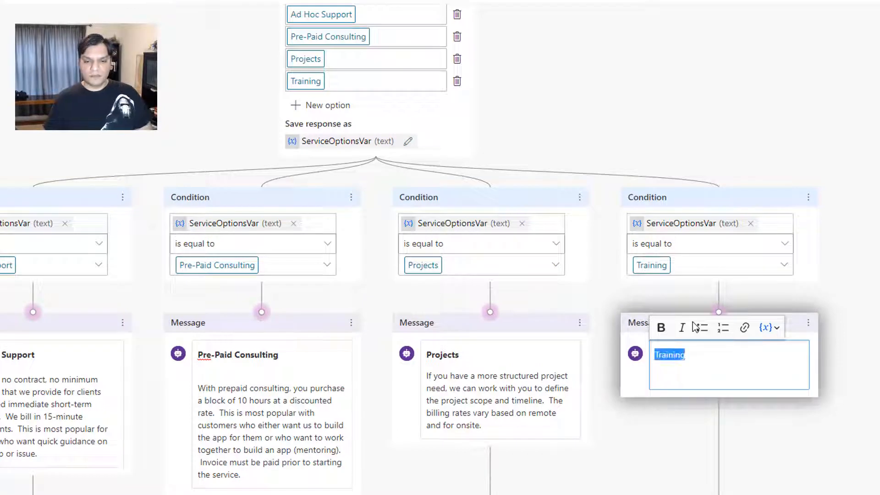
pyautogui.click(668, 328)
pyautogui.hotkey('alt', 'Tab')
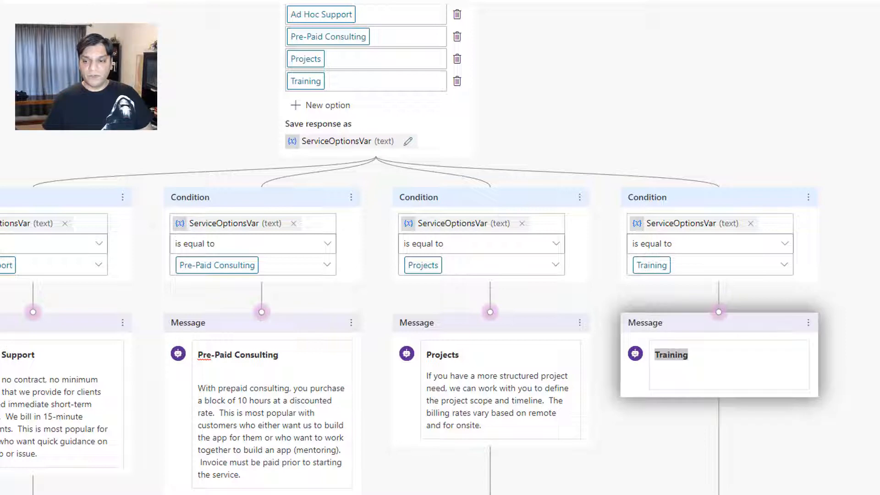
pyautogui.click(779, 373)
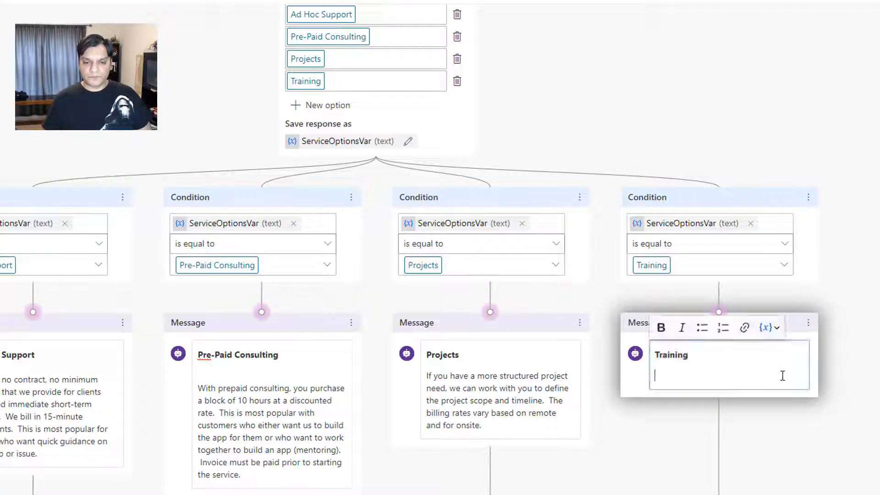
pyautogui.write('We offer both on-demand and live training.  Our courses are intended to provide you all of the building blocks for application development using PowerApps and Flow.  The on-demand course is per student or a live training. https://training.powerapps911.com')
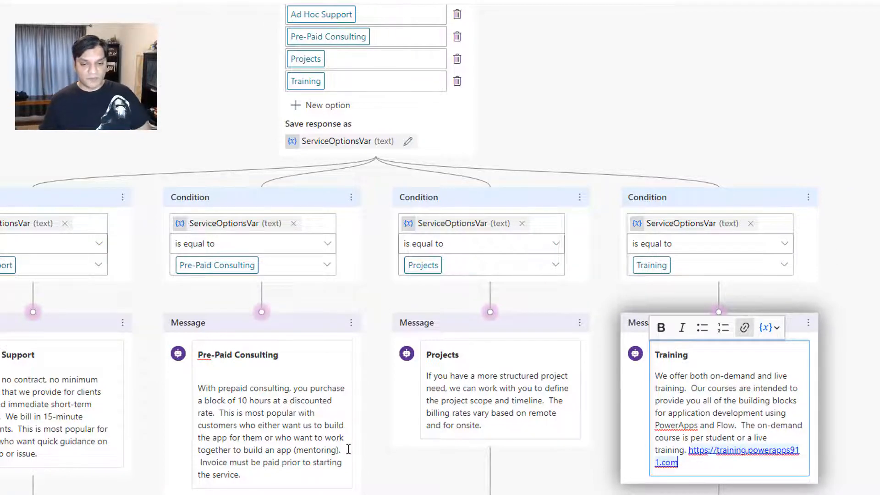
# Correct "PowerApps" to "Power Apps" in the Training message's description and save the topic
pyautogui.click(677, 425)
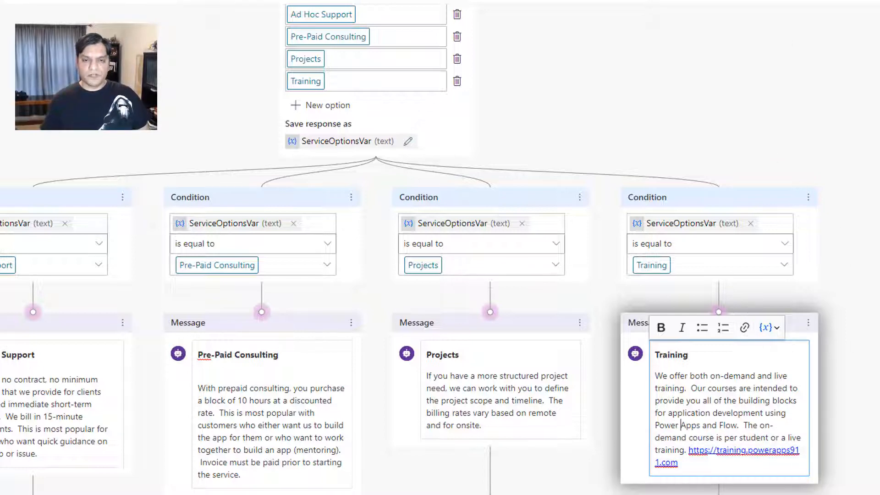
pyautogui.click(871, 21)
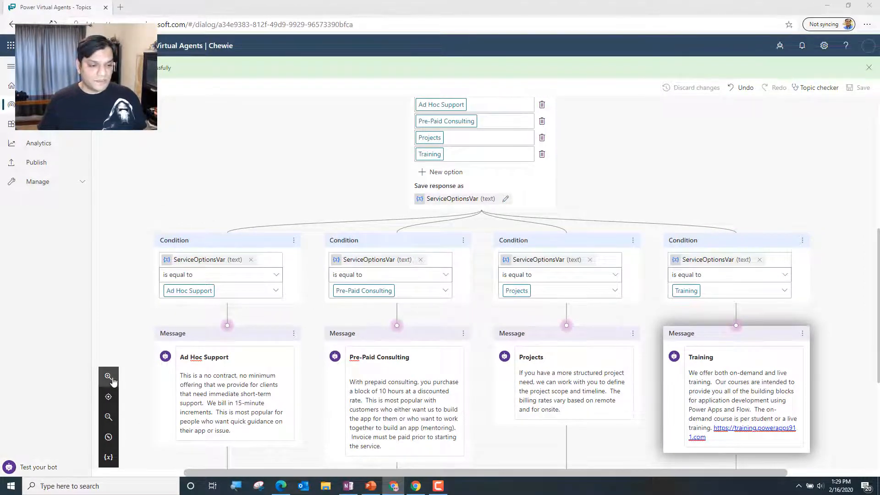
# Examine the whole topic flow at different zoom levels, from the trigger phrases through the question to the service messages
pyautogui.click(113, 380)
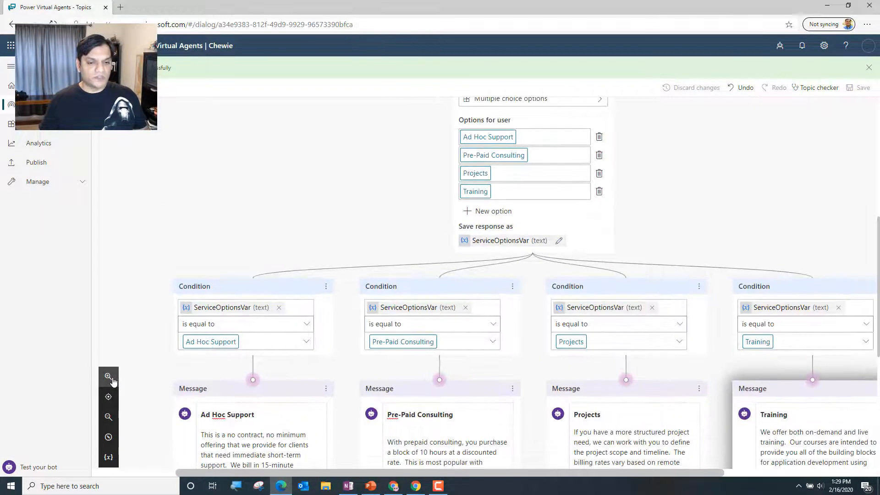
pyautogui.click(112, 379)
pyautogui.click(113, 380)
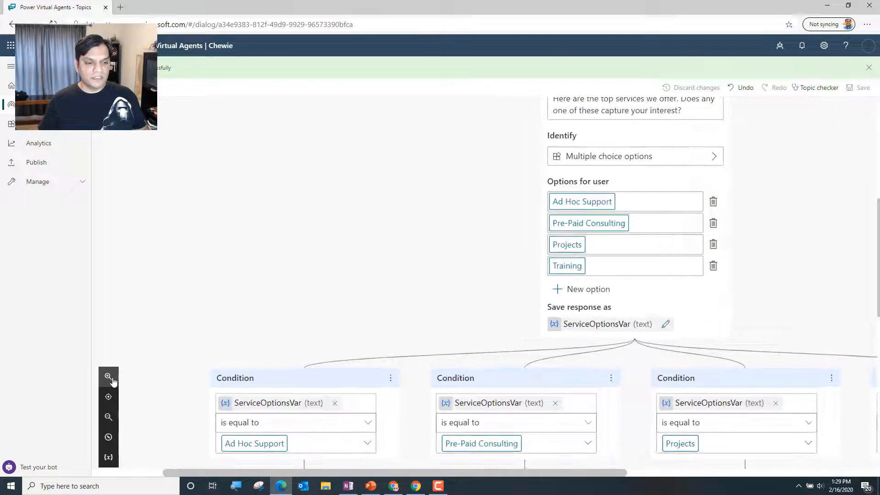
pyautogui.click(109, 416)
pyautogui.click(109, 417)
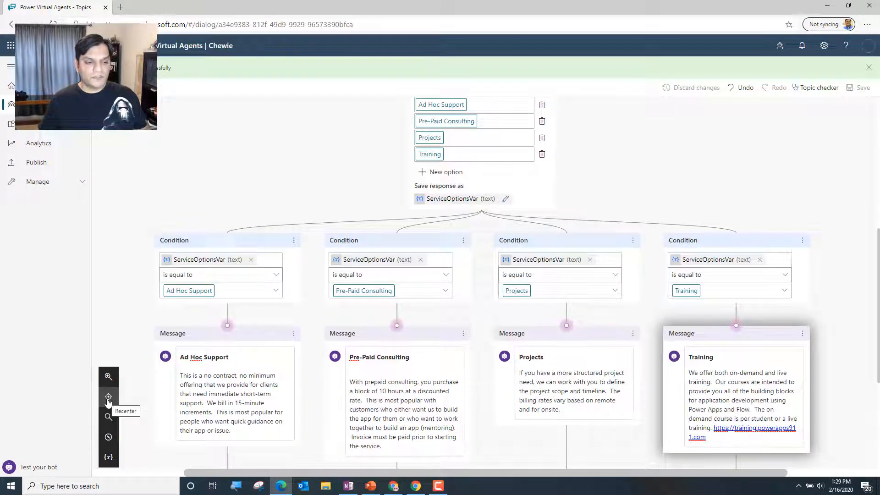
pyautogui.scroll(5, 479, 366)
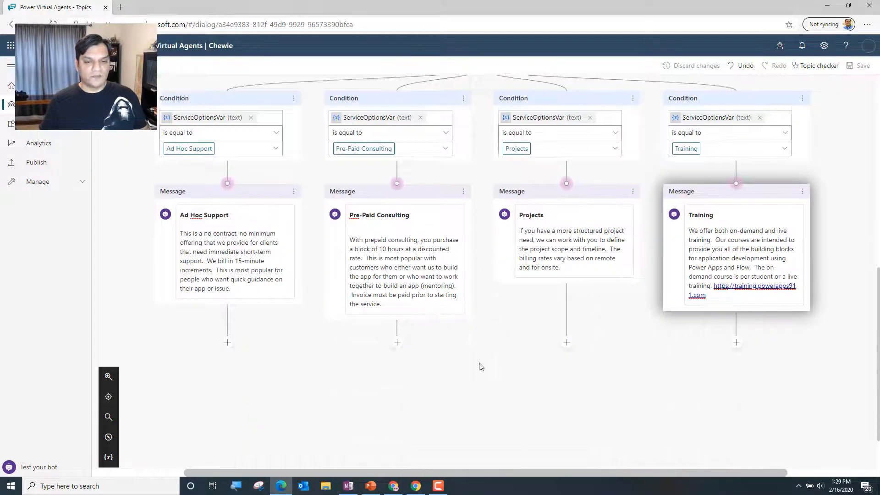
pyautogui.hscroll(3, 479, 364)
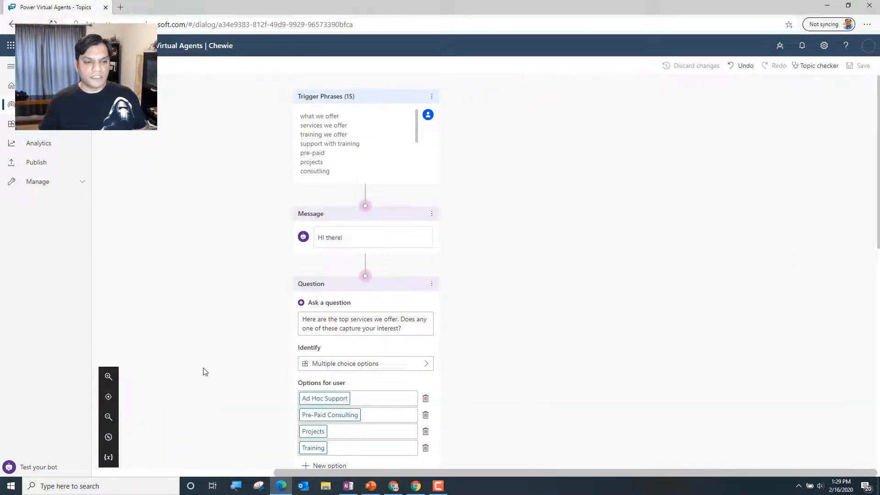
pyautogui.scroll(-6, 205, 372)
pyautogui.hscroll(-4, 205, 373)
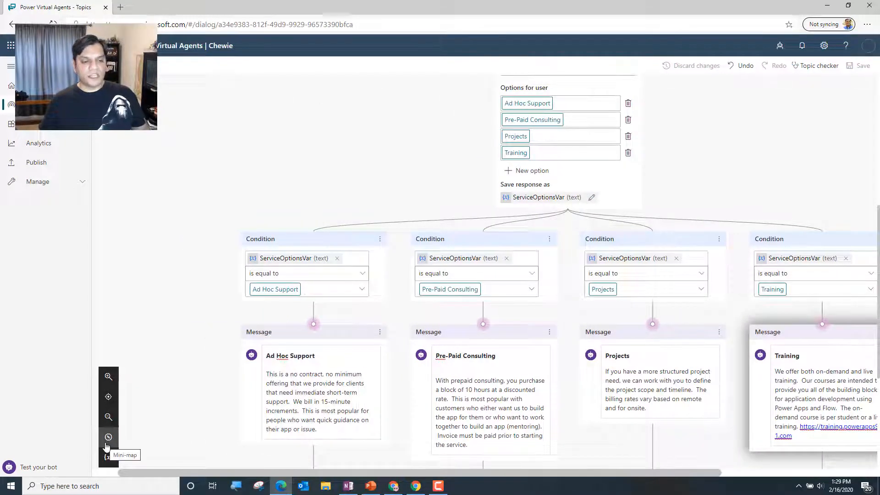
# Examine the topic's layout in the mini-map and the list of topic variable values
pyautogui.click(108, 437)
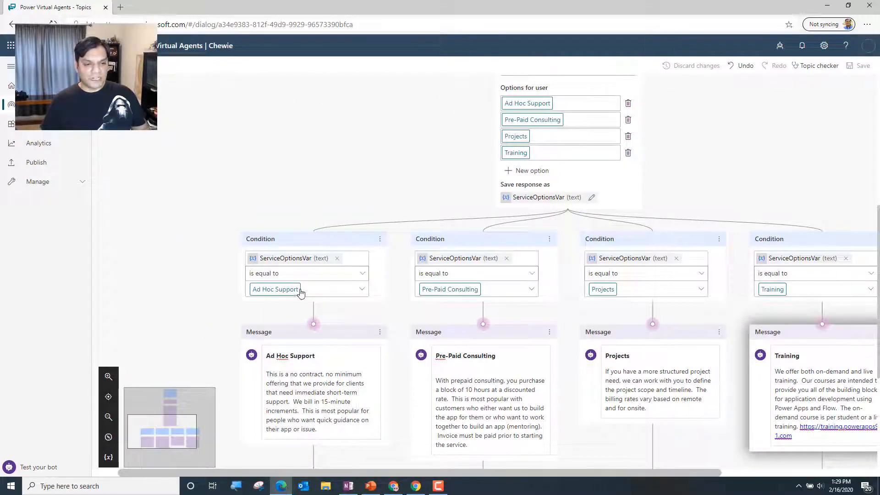
pyautogui.moveTo(152, 438)
pyautogui.mouseDown()
pyautogui.moveTo(157, 411)
pyautogui.moveTo(154, 441)
pyautogui.mouseUp()
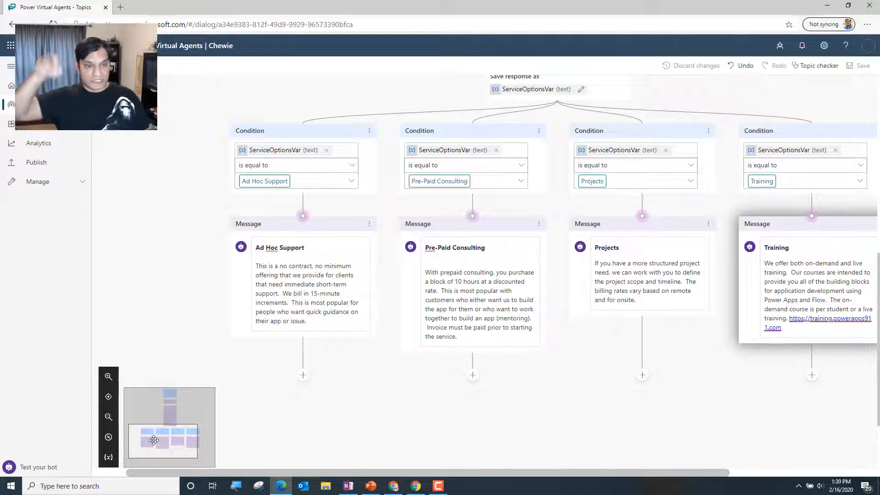
pyautogui.click(109, 458)
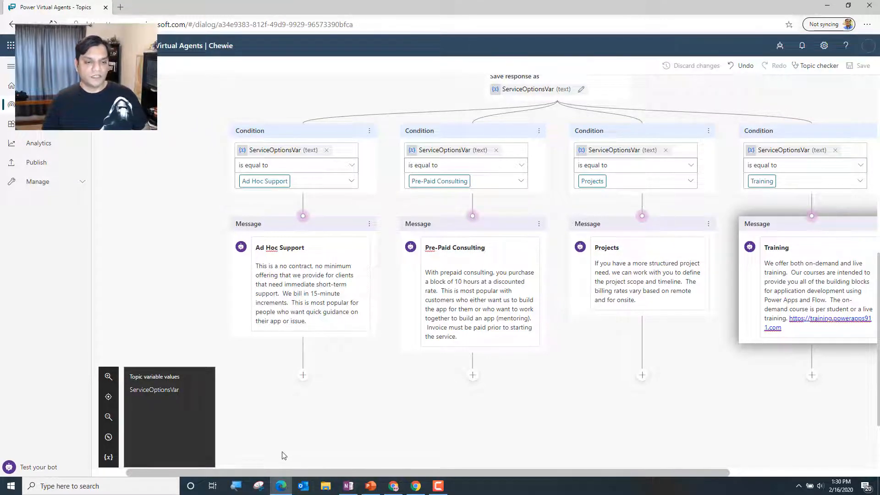
pyautogui.click(109, 457)
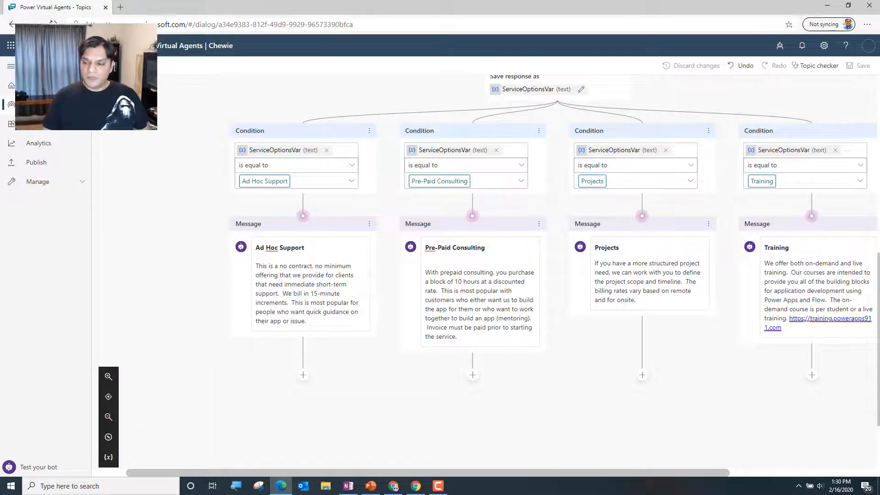
# Add a second message below the Ad Hoc Support description reading "That was a great question!"
pyautogui.hotkey('alt', 'Tab')
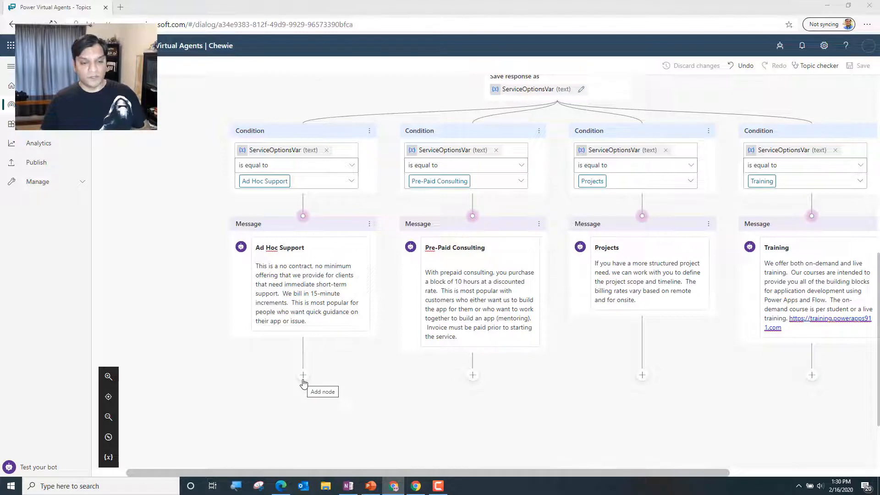
pyautogui.moveTo(415, 473); pyautogui.dragTo(481, 475)
pyautogui.click(231, 376)
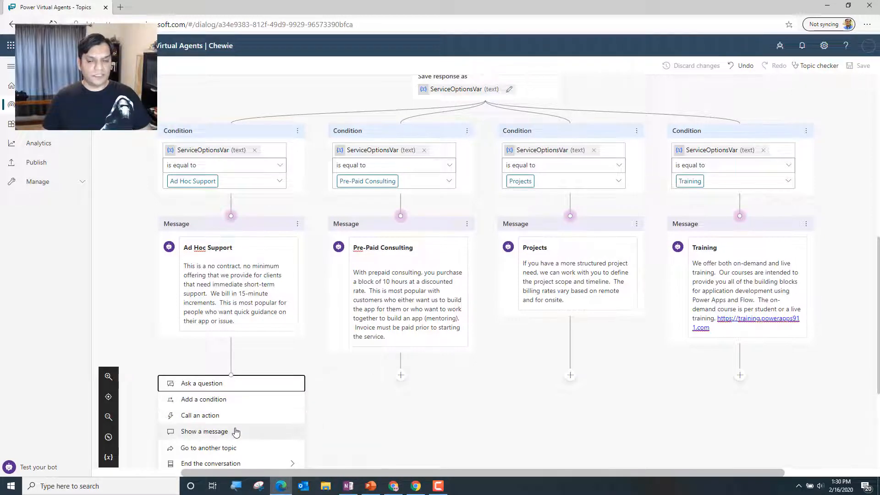
pyautogui.click(236, 432)
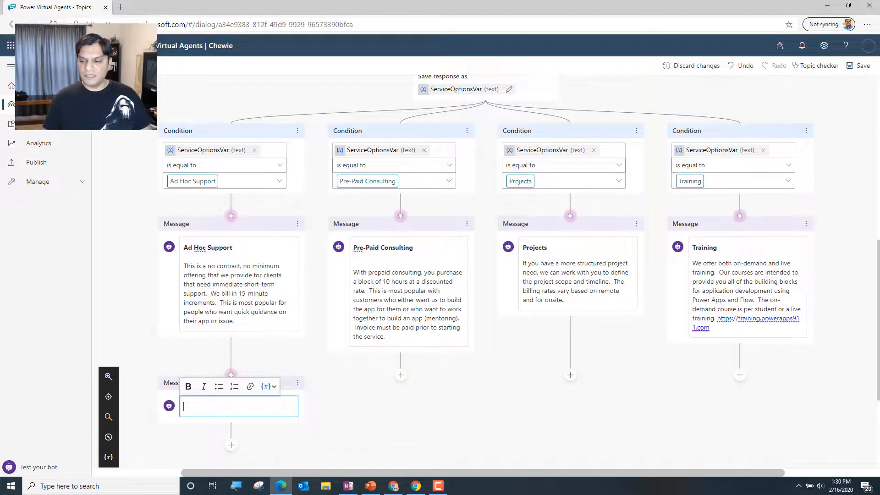
pyautogui.hotkey('alt', 'Tab')
pyautogui.hotkey('alt', 'Tab')
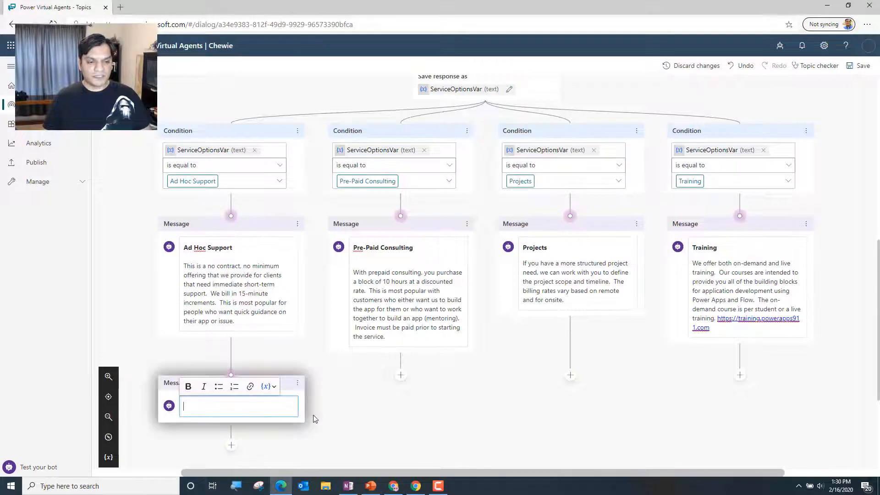
pyautogui.write('That ')
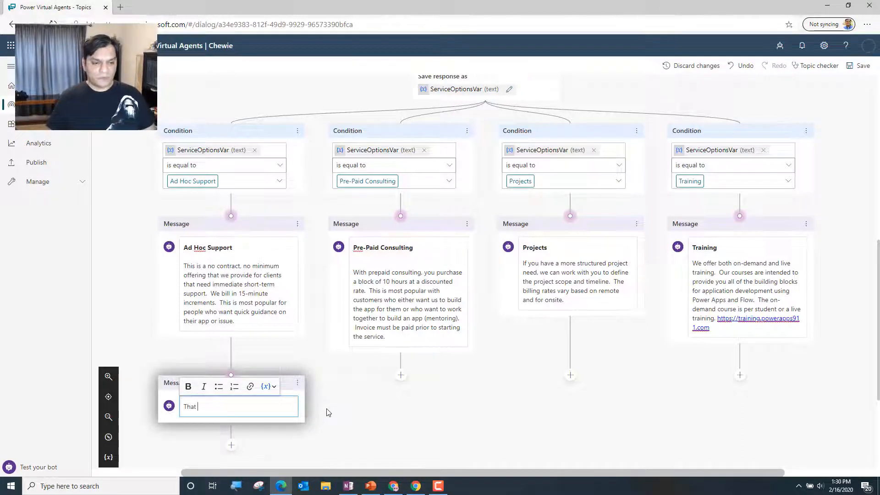
pyautogui.write('was a great question!')
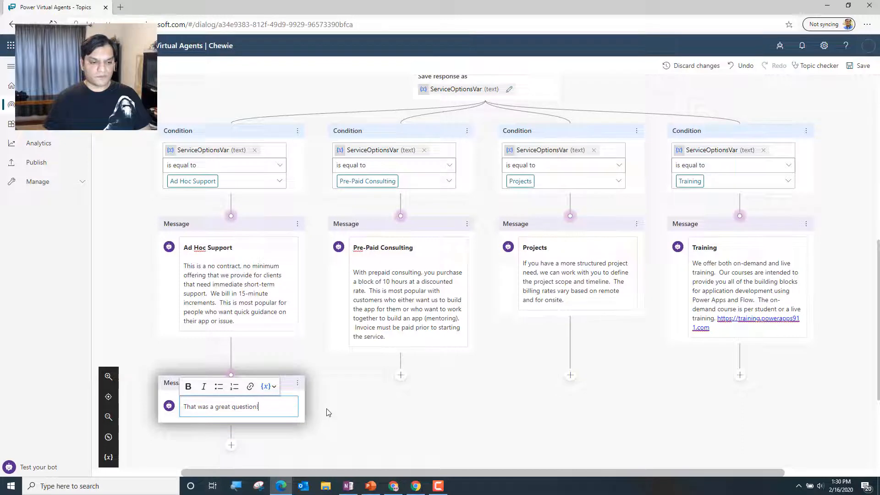
pyautogui.click(366, 417)
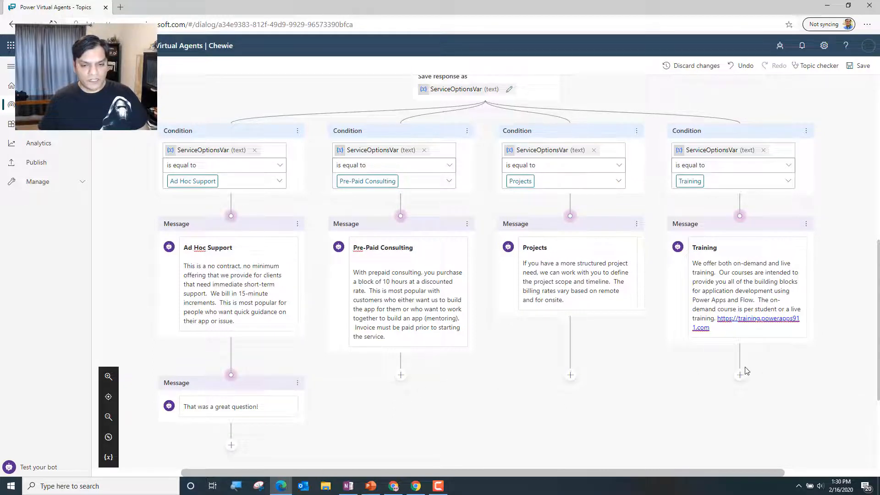
# Add an empty follow-up message below each of the Pre-Paid Consulting, Projects and Training descriptions
pyautogui.click(401, 377)
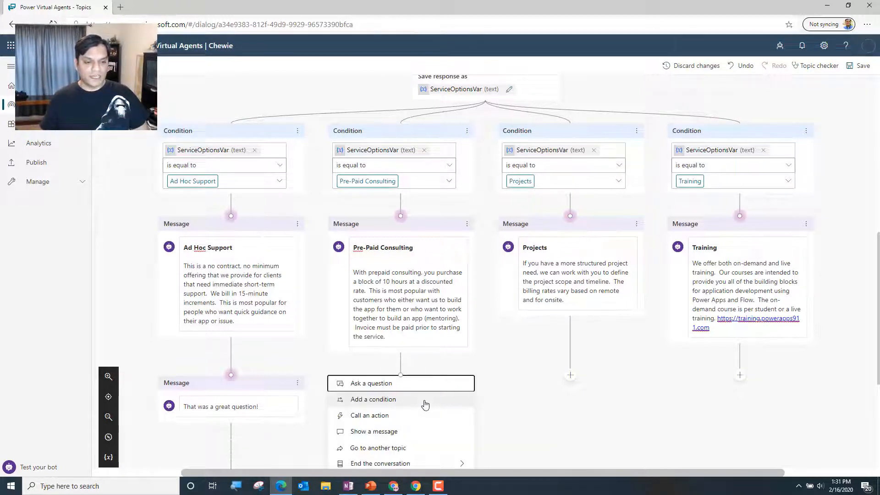
pyautogui.click(453, 432)
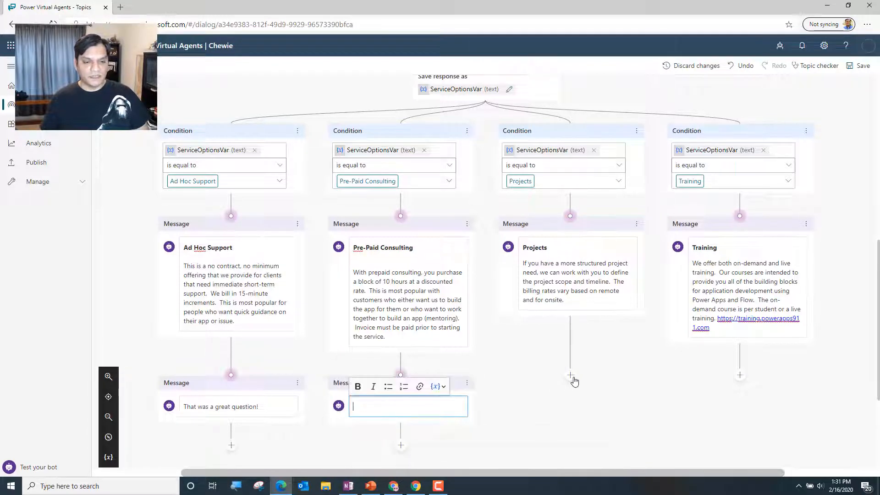
pyautogui.click(570, 375)
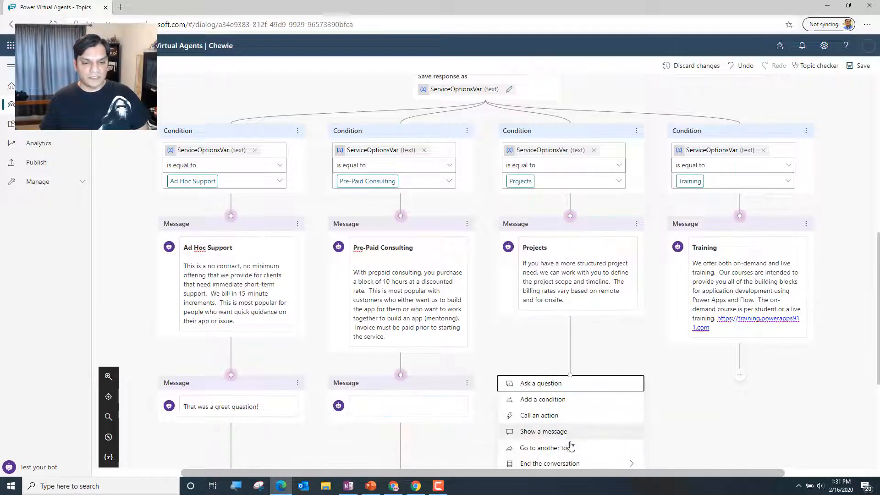
pyautogui.click(640, 432)
pyautogui.click(738, 375)
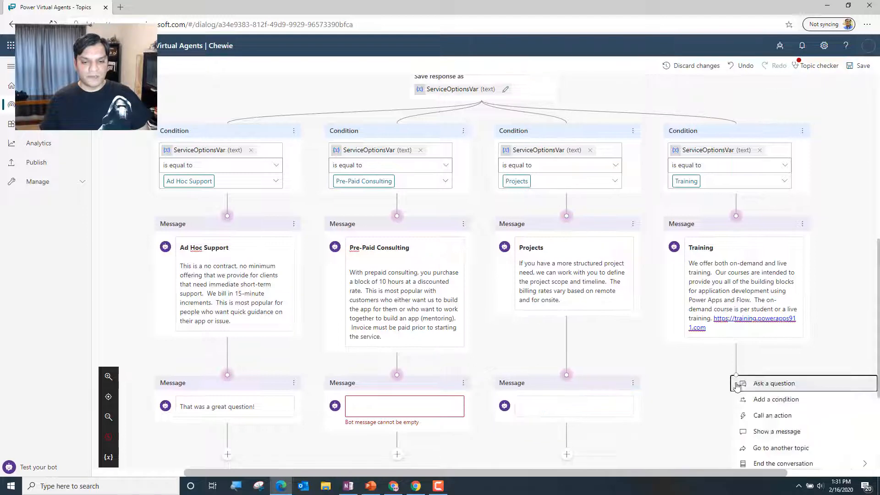
pyautogui.press('Return')
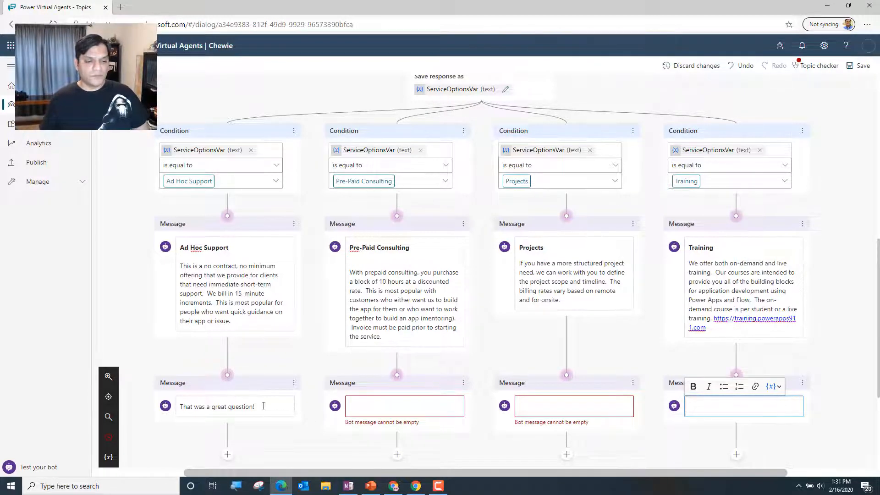
# Copy the text "That was a great question!" from the Ad Hoc Support follow-up message into the Pre-Paid Consulting follow-up message
pyautogui.moveTo(263, 407); pyautogui.dragTo(181, 408)
pyautogui.hotkey('ctrl', 'c')
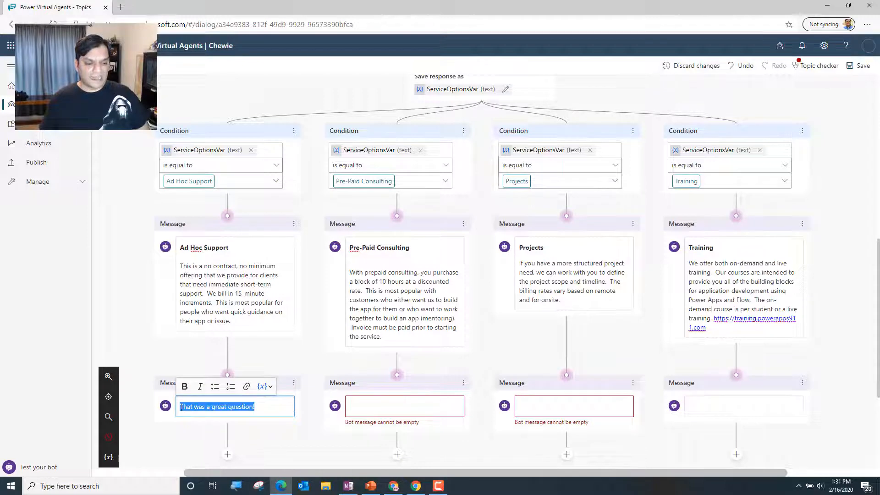
pyautogui.click(380, 399)
pyautogui.hotkey('ctrl', 'v')
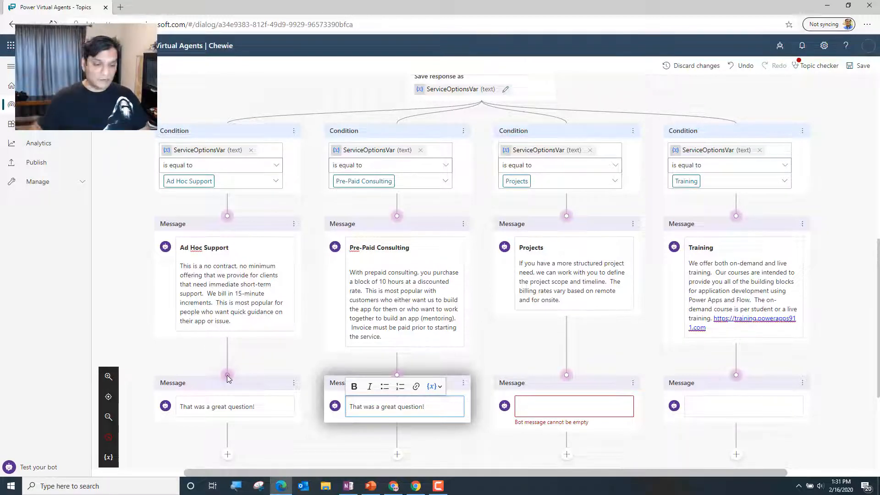
# Reconnect the Ad Hoc Support, Projects and Training branches to the Pre-Paid Consulting branch's "That was a great question!" message
pyautogui.click(227, 375)
pyautogui.moveTo(227, 374); pyautogui.dragTo(397, 375)
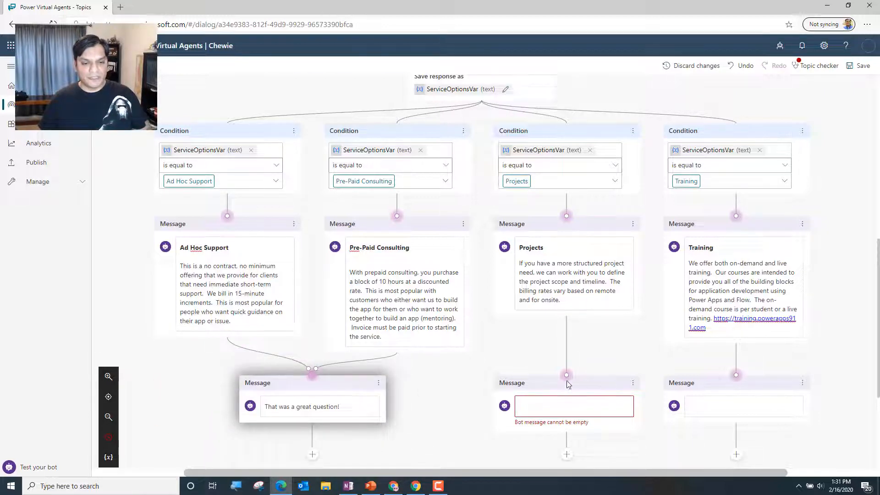
pyautogui.moveTo(567, 376); pyautogui.dragTo(315, 376)
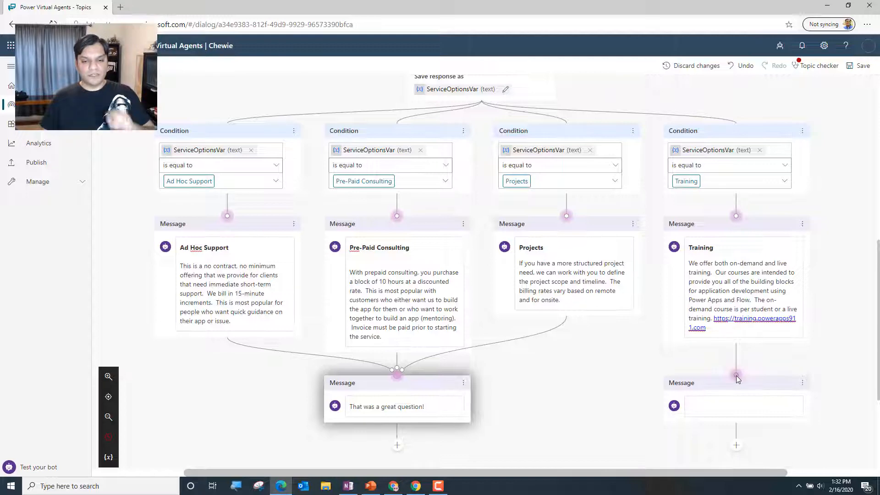
pyautogui.moveTo(736, 376); pyautogui.dragTo(398, 370)
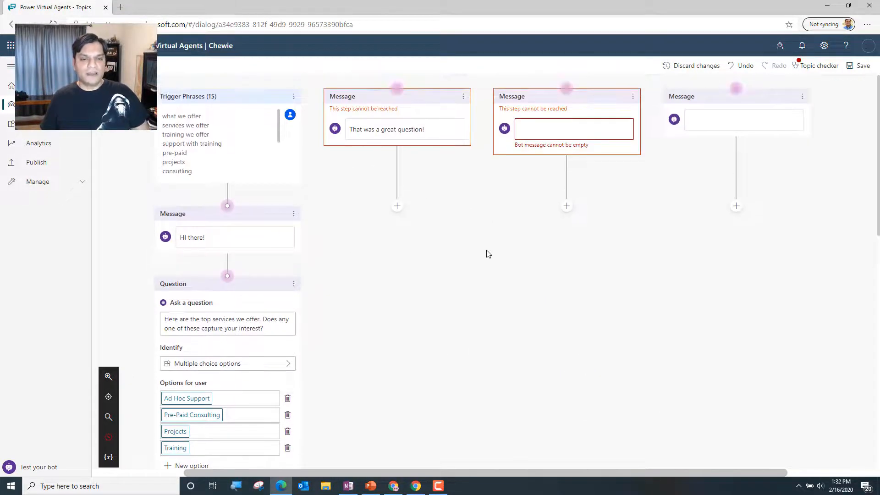
# Delete the three disconnected messages beside the trigger phrases and save the topic
pyautogui.click(462, 97)
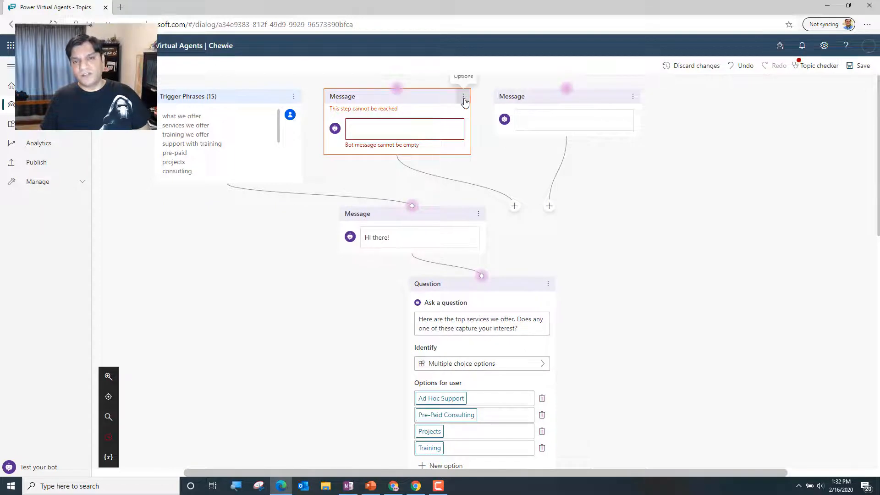
pyautogui.click(463, 98)
pyautogui.click(488, 97)
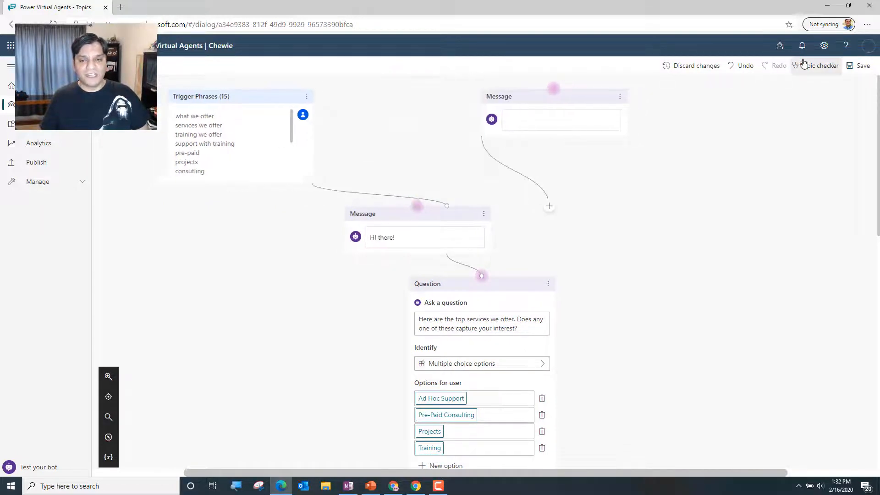
pyautogui.click(548, 96)
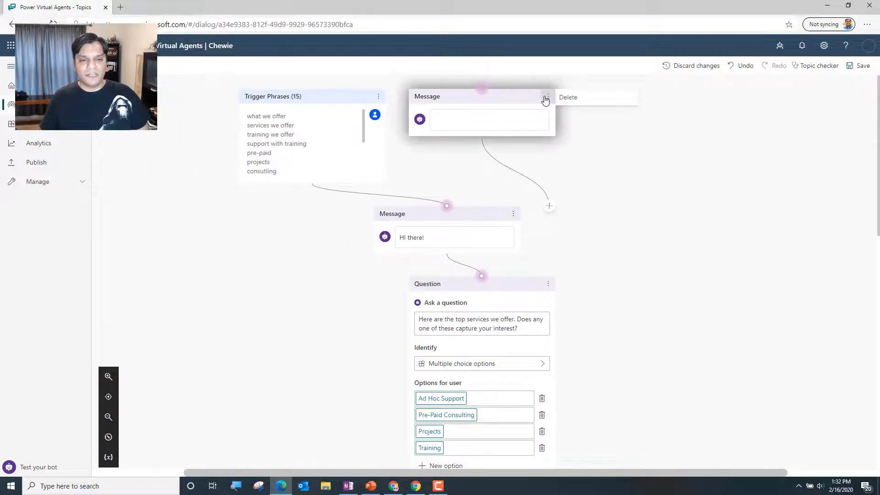
pyautogui.click(576, 100)
pyautogui.scroll(-8, 730, 218)
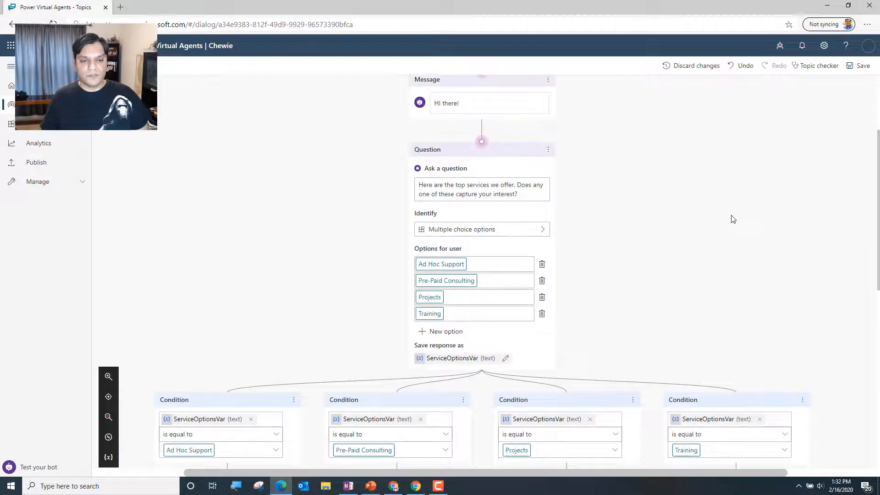
pyautogui.scroll(-1, 730, 220)
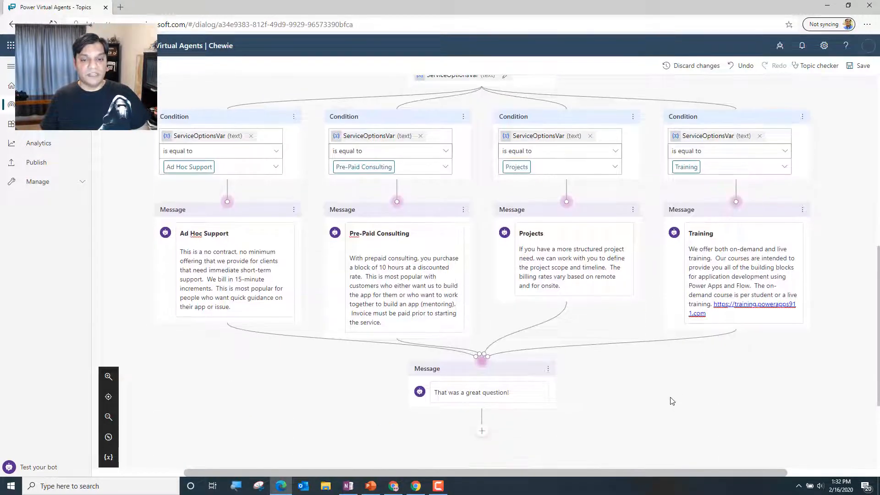
pyautogui.click(861, 66)
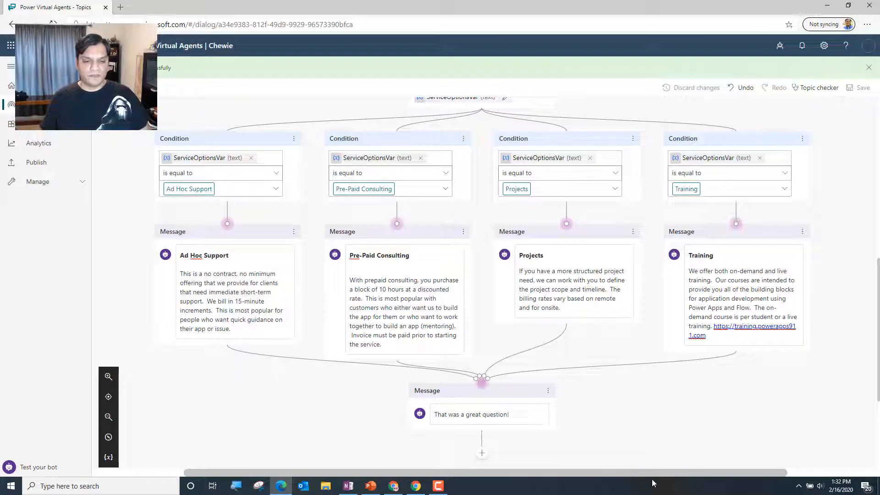
# Add a question below the shared message asking "Is there anything else you need?"
pyautogui.scroll(-3, 560, 447)
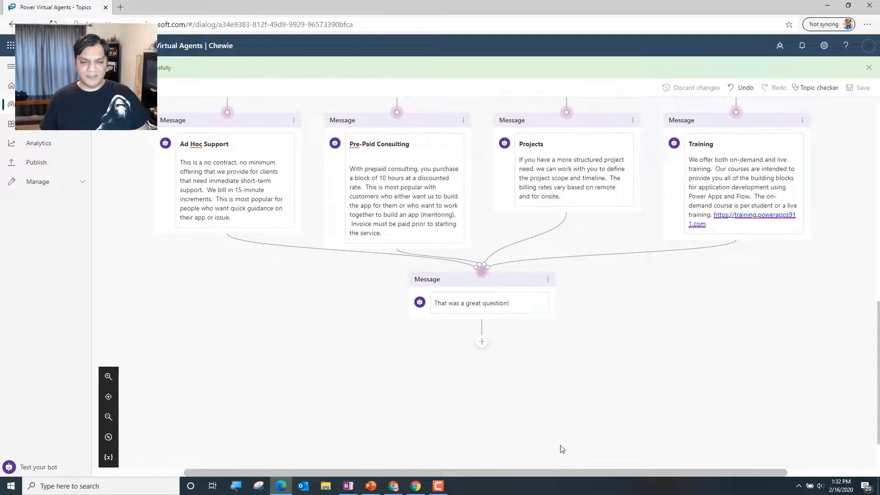
pyautogui.click(482, 347)
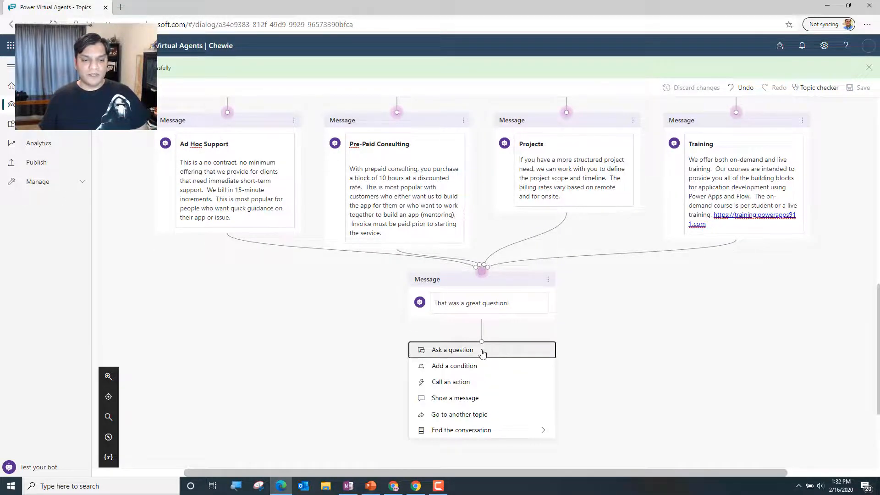
pyautogui.click(483, 351)
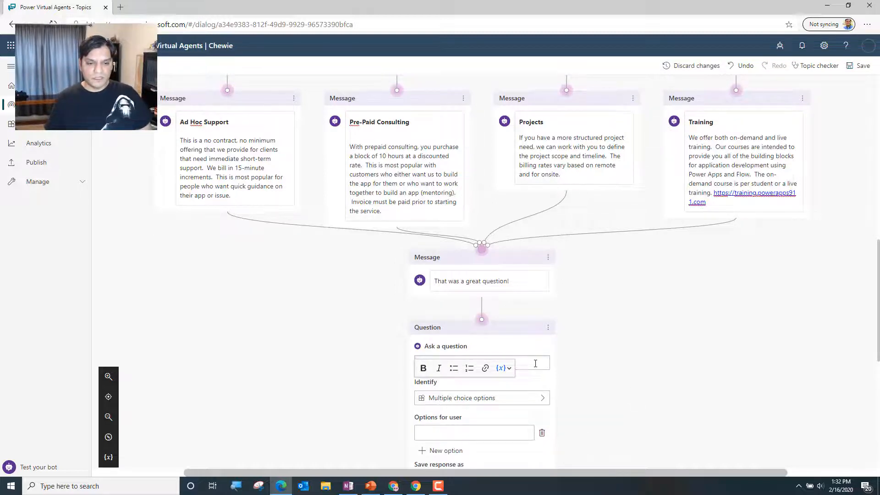
pyautogui.write('Is t')
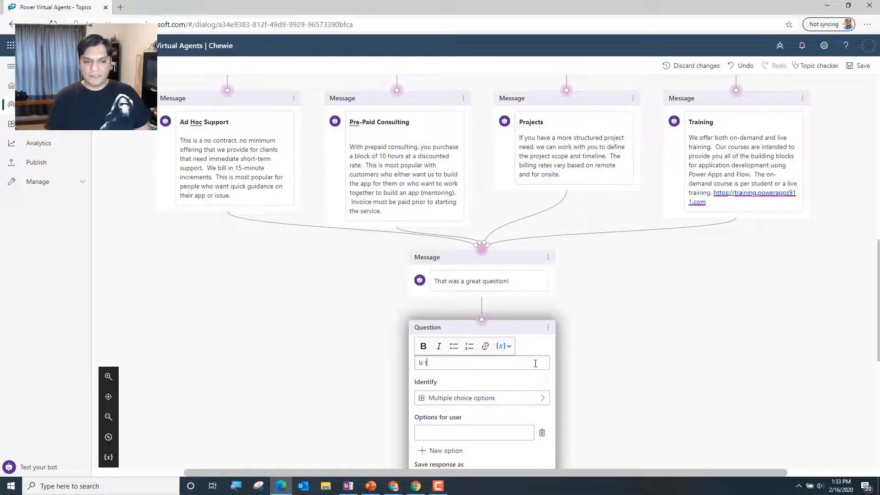
pyautogui.write('here anything else ')
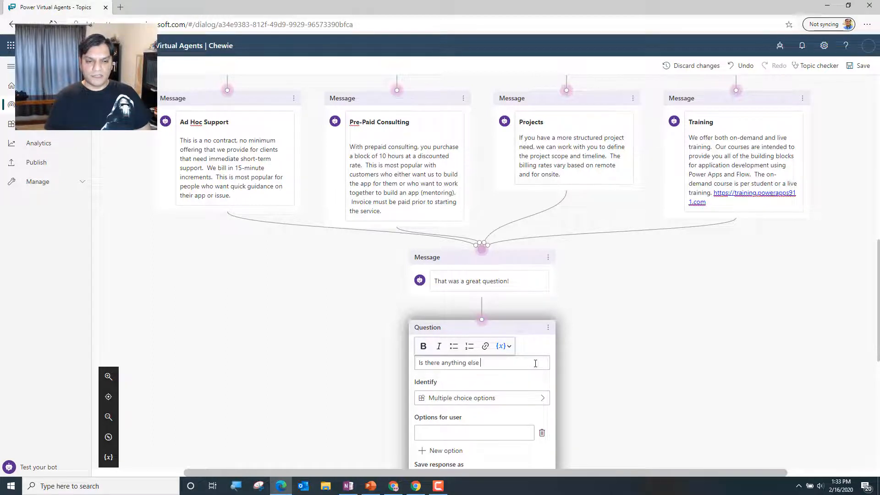
pyautogui.write('you need?')
# Give the "Is there anything else you need?" question the answer options Yes and No
pyautogui.scroll(-1, 465, 384)
pyautogui.click(466, 366)
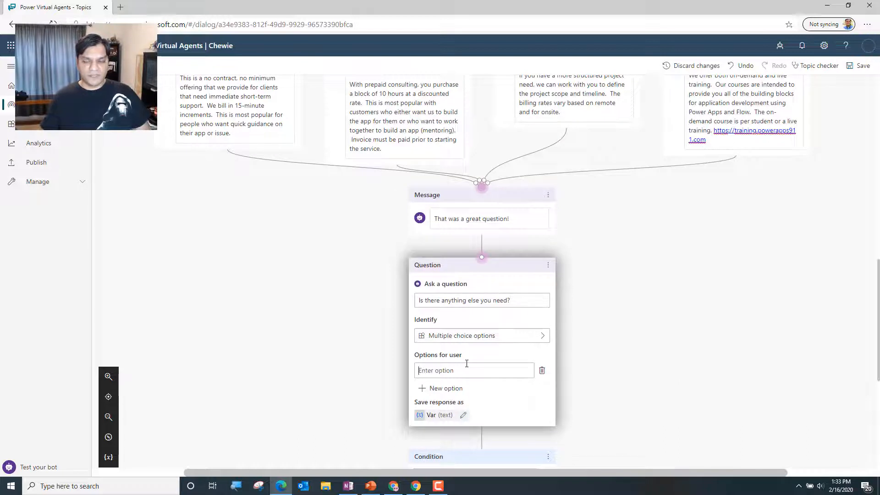
pyautogui.write('Yes')
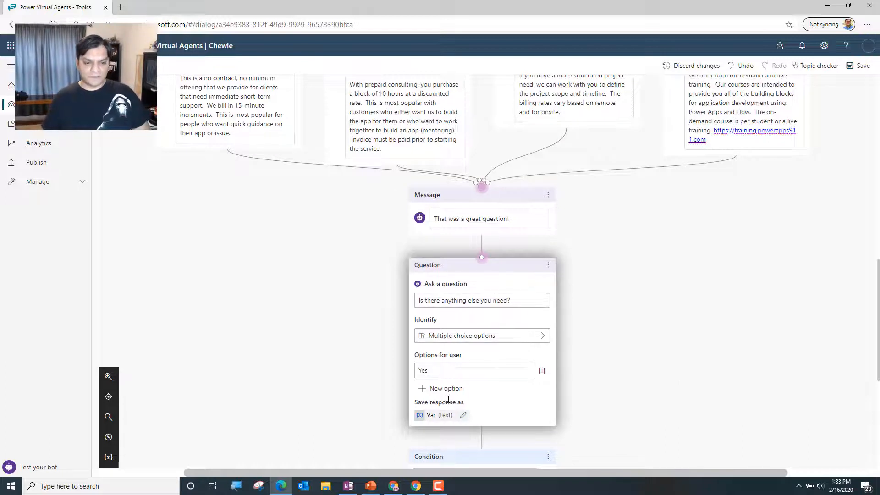
pyautogui.click(448, 390)
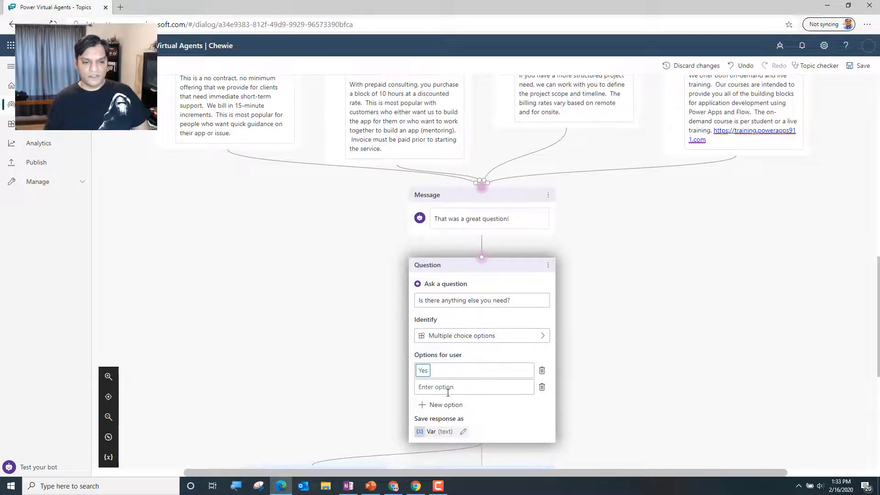
pyautogui.write('No')
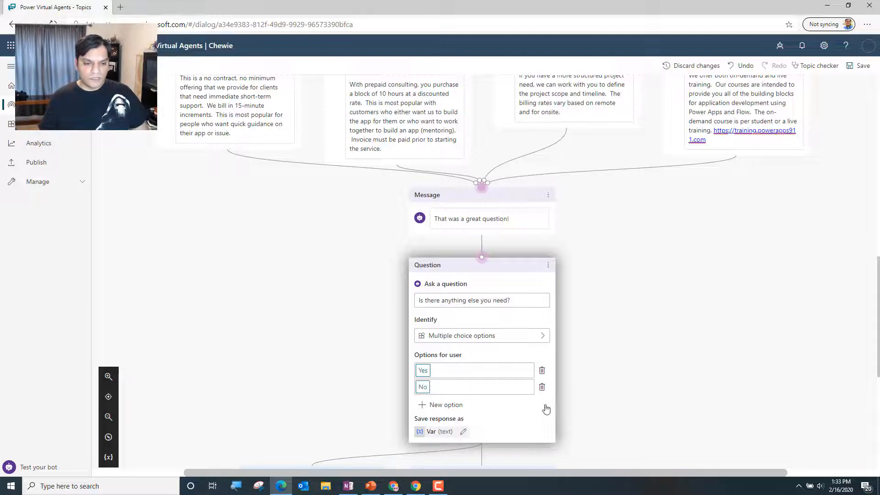
# Rename the variable that stores the Yes/No response to AnthingElseVar
pyautogui.scroll(-2, 568, 437)
pyautogui.click(462, 312)
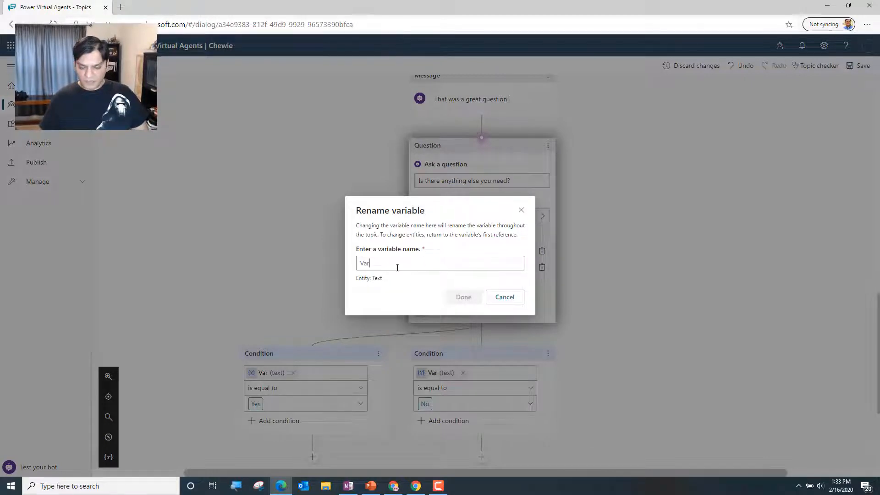
pyautogui.write('AnthingElse')
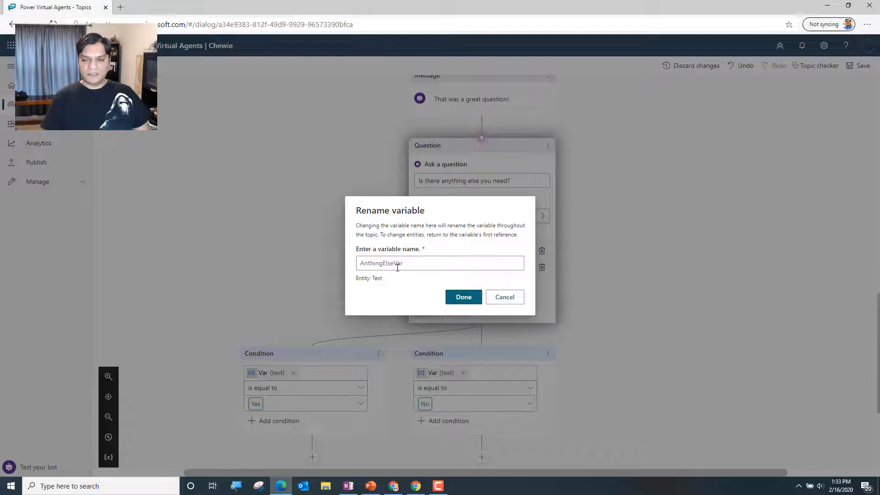
pyautogui.click(463, 297)
# Add a question below the Yes condition asking "Is this regarding the services we offer?"
pyautogui.scroll(-2, 690, 359)
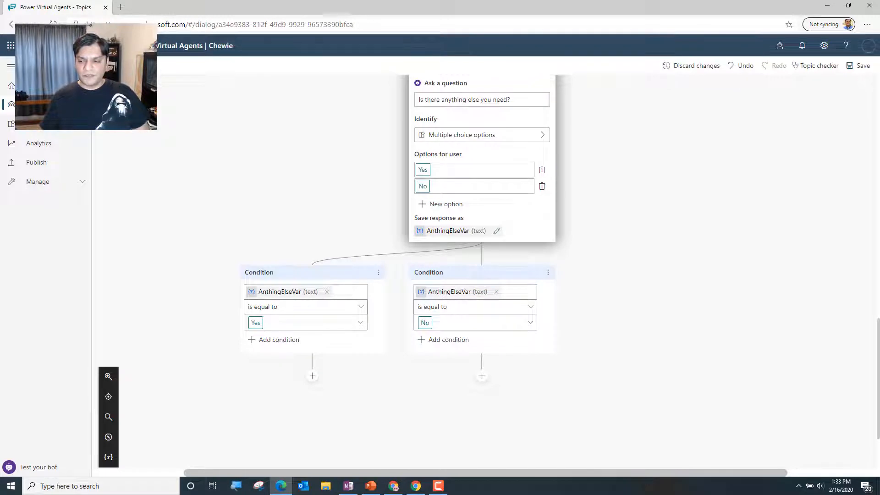
pyautogui.hotkey('alt', 'Tab')
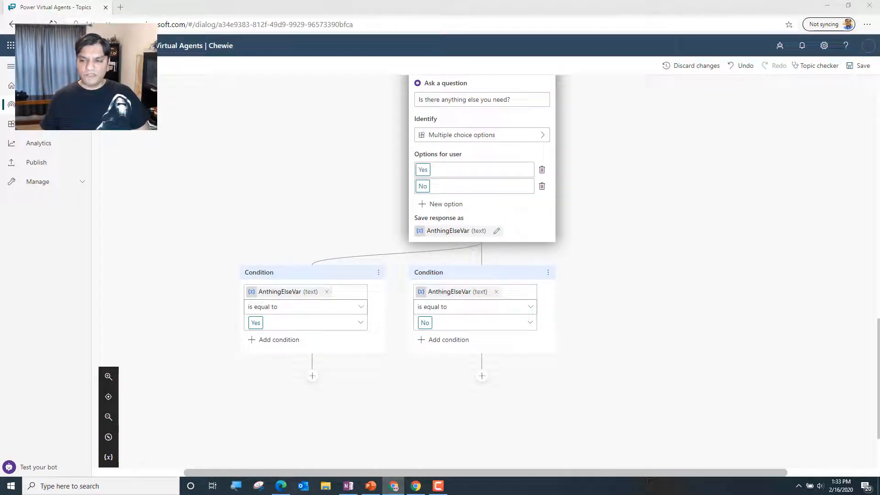
pyautogui.click(314, 377)
pyautogui.click(314, 377)
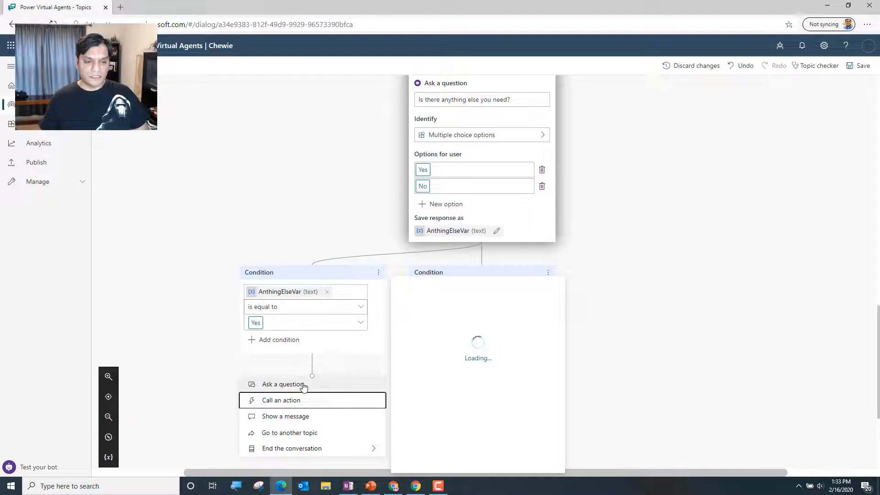
pyautogui.click(337, 385)
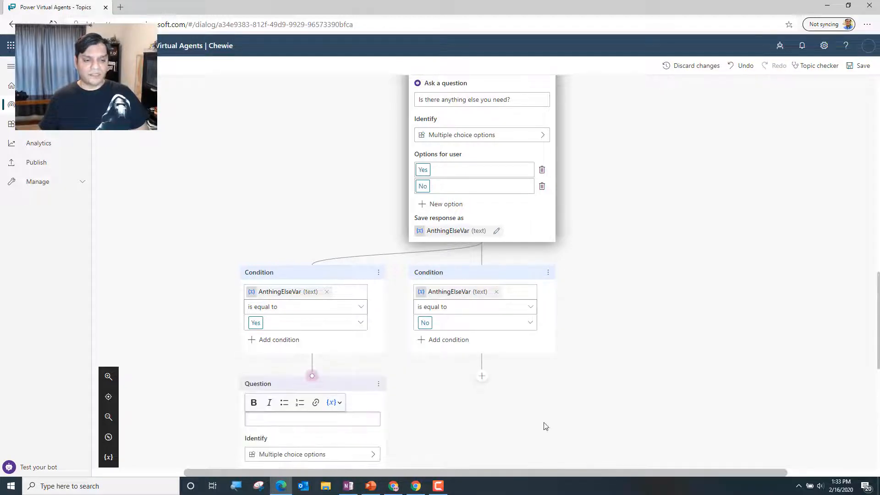
pyautogui.scroll(-2, 554, 426)
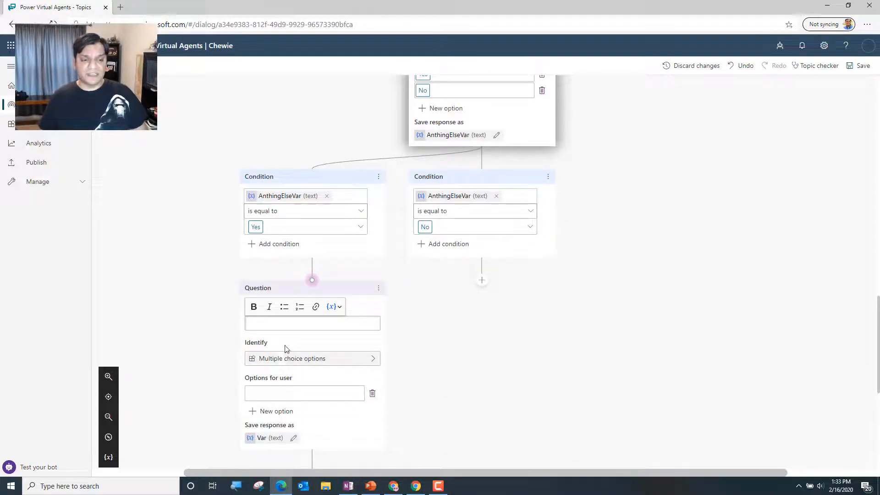
pyautogui.click(287, 322)
pyautogui.write('Is this regarding the service')
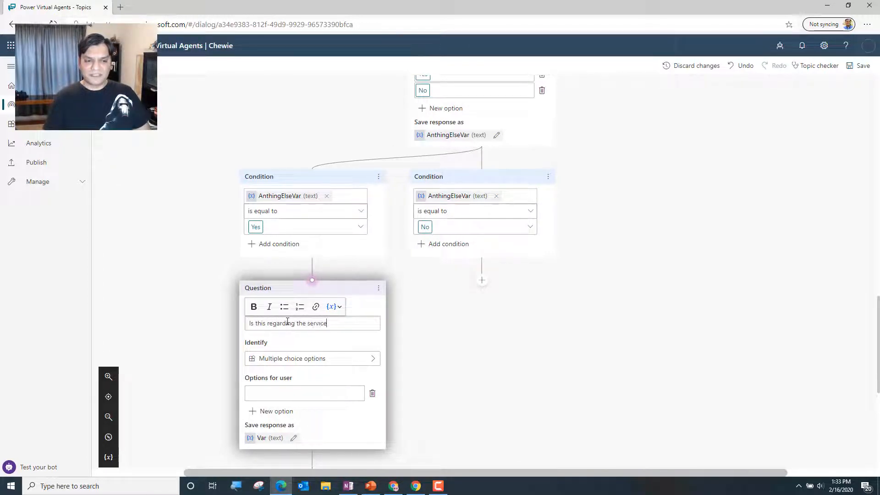
pyautogui.write('s we offer?')
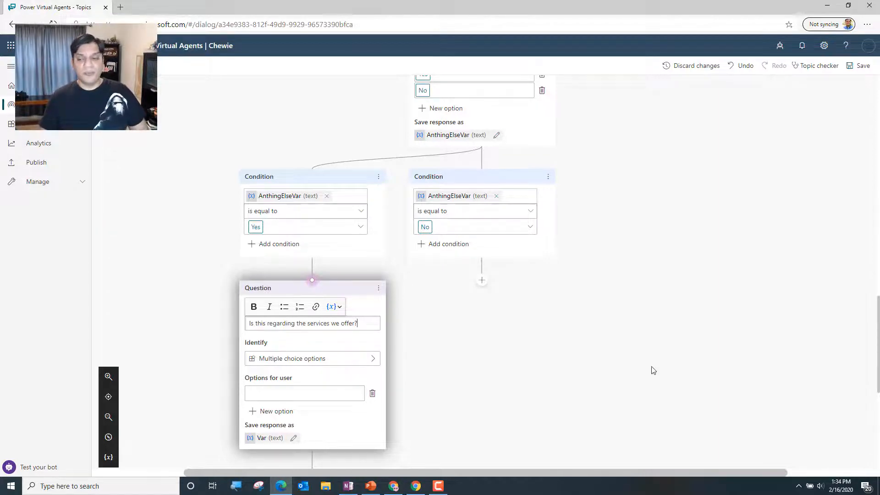
# Give the "Is this regarding the services we offer?" question the answer options Yes and No
pyautogui.scroll(-3, 307, 328)
pyautogui.click(288, 241)
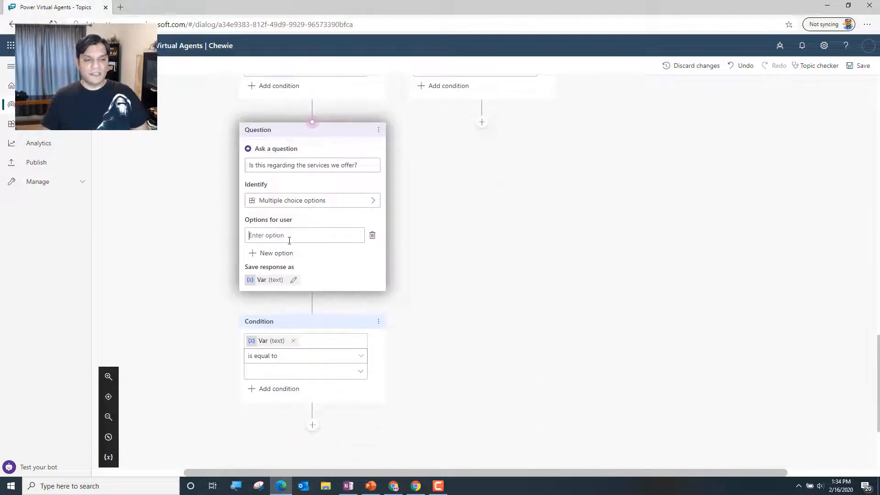
pyautogui.click(289, 240)
pyautogui.write('Yes')
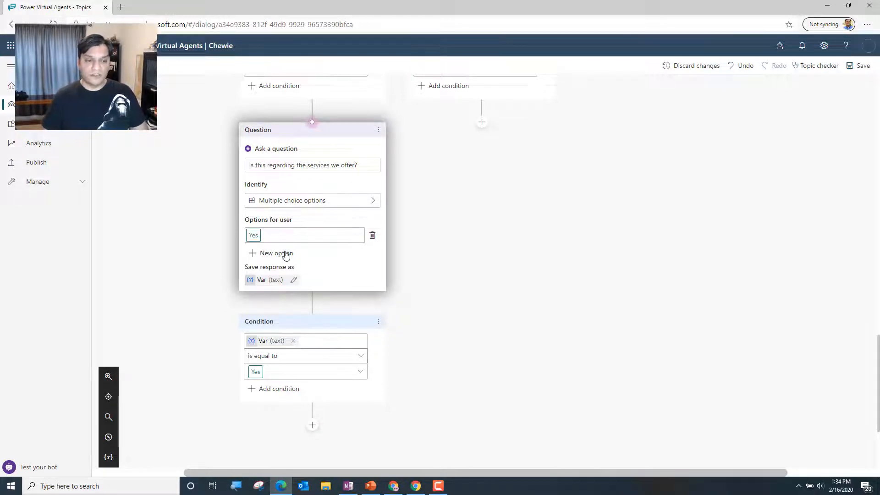
pyautogui.click(286, 254)
pyautogui.write('No')
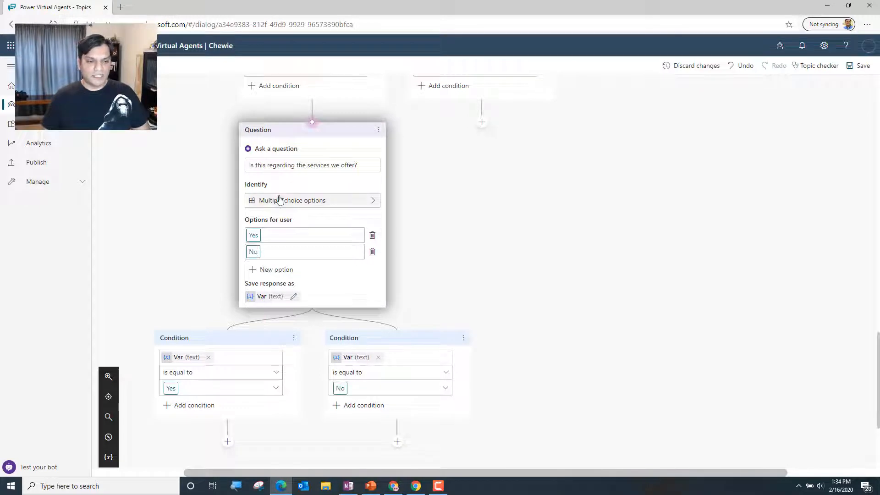
# Rename the variable that stores the response about the services offered to AnotherServicesQuestionVar
pyautogui.click(271, 296)
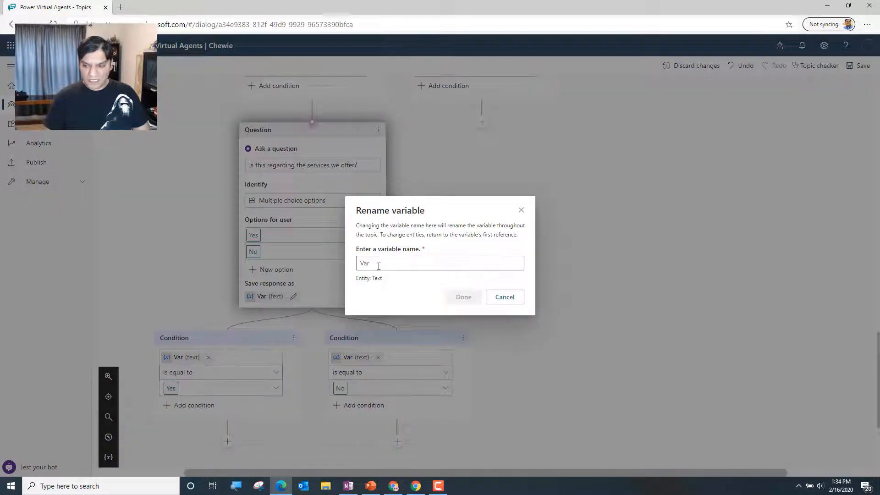
pyautogui.write('Anotherserv')
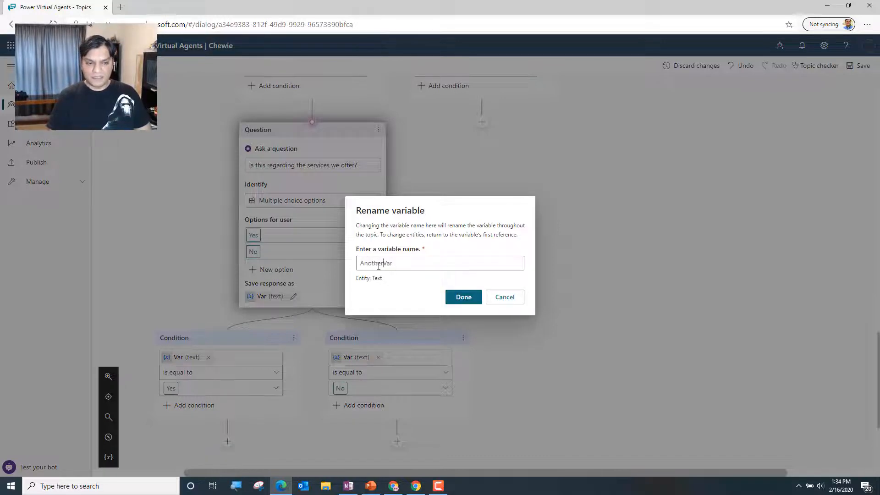
pyautogui.press('BackSpace')
pyautogui.press('BackSpace')
pyautogui.press('BackSpace')
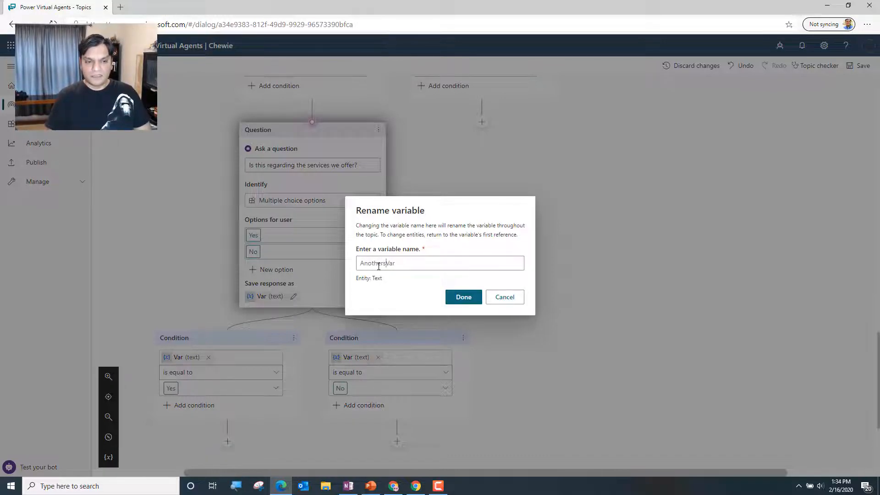
pyautogui.write('Services')
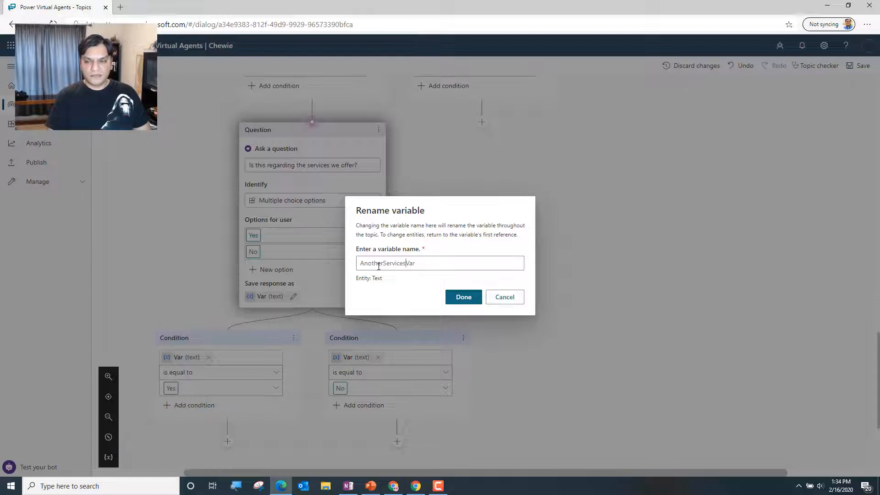
pyautogui.write('Question')
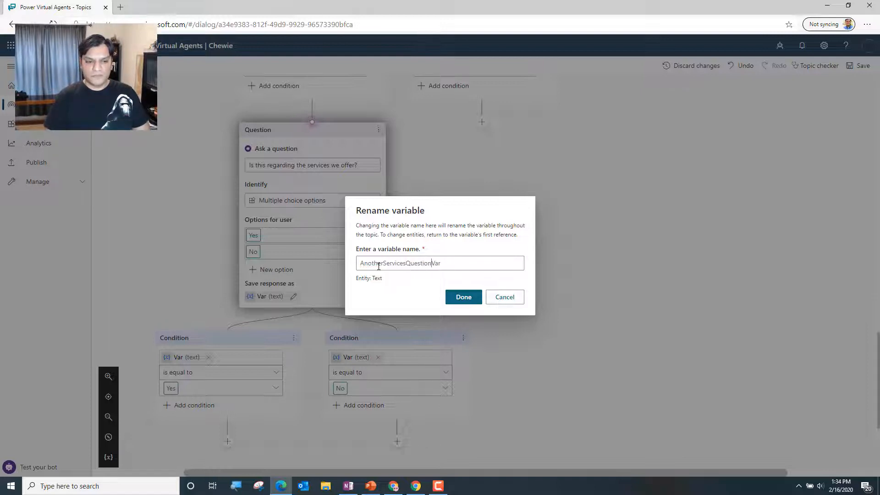
pyautogui.click(449, 298)
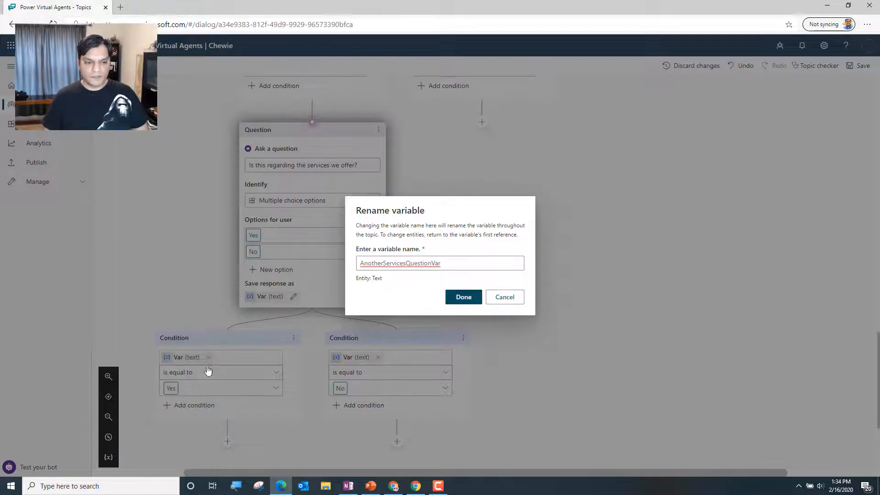
# Review the topic flow from the greeting and service options question through the follow-up questions and their Yes and No conditions
pyautogui.scroll(-2, 581, 372)
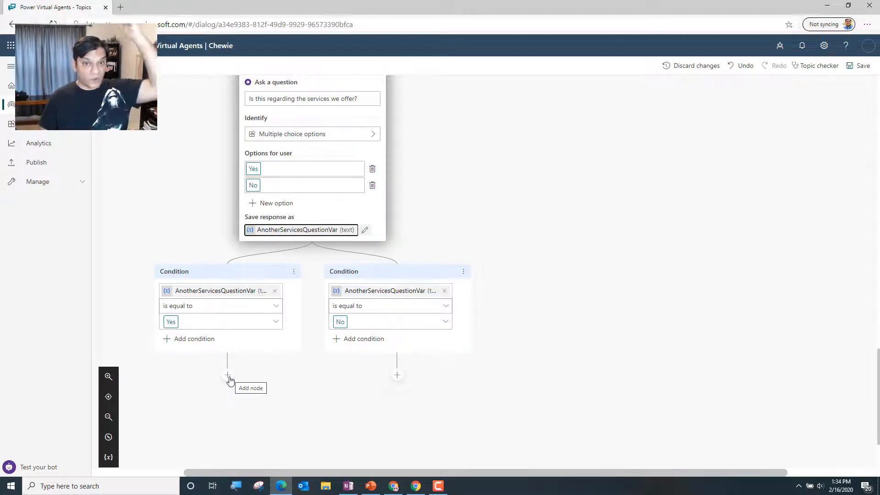
pyautogui.scroll(3, 407, 386)
pyautogui.scroll(6, 407, 386)
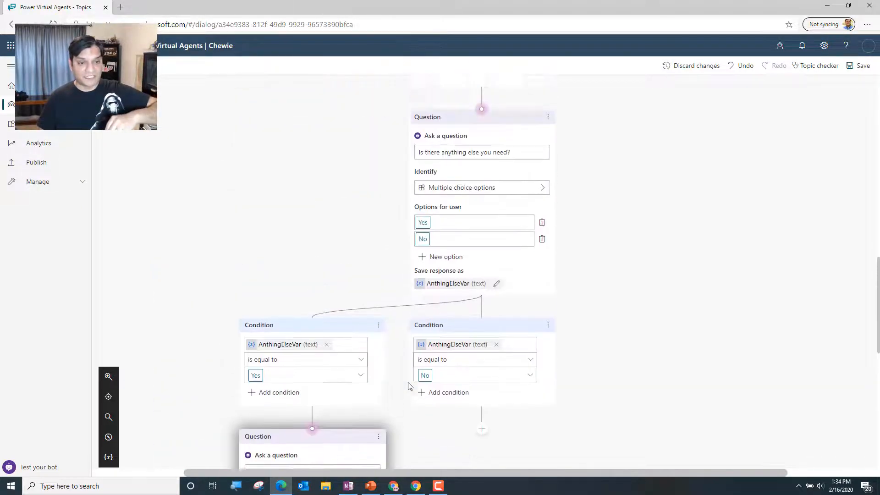
pyautogui.scroll(4, 408, 385)
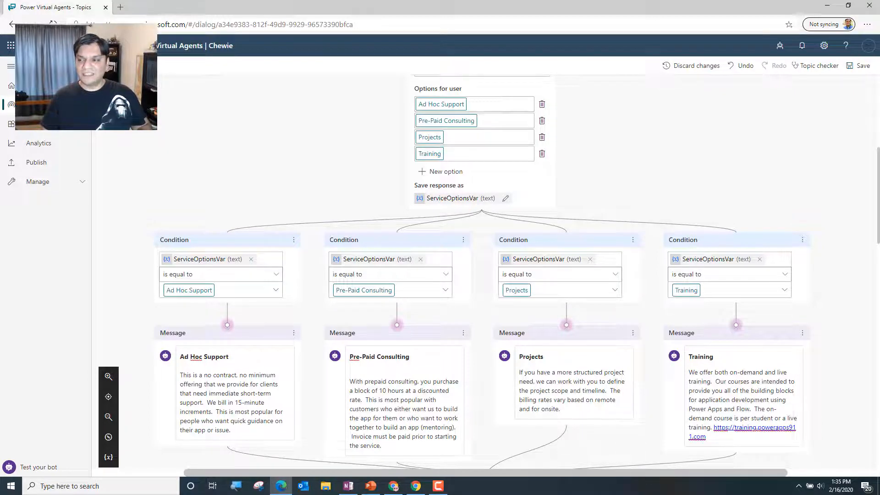
pyautogui.scroll(3, 731, 216)
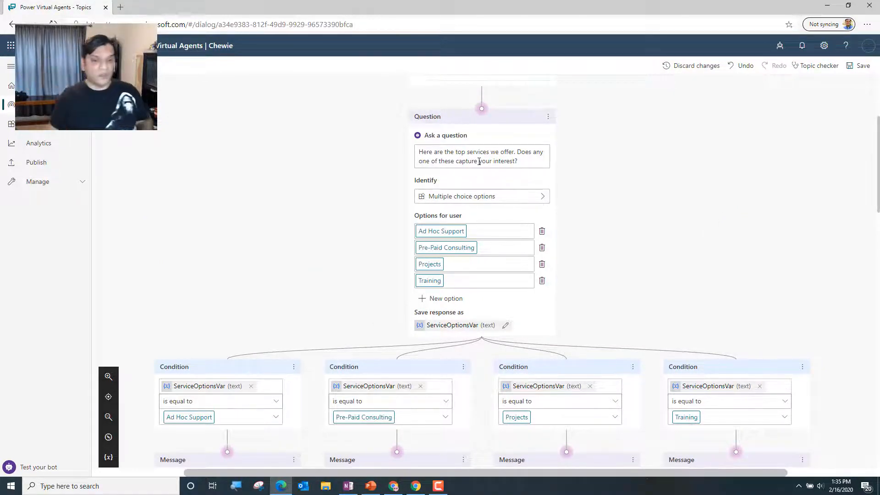
pyautogui.scroll(2, 467, 137)
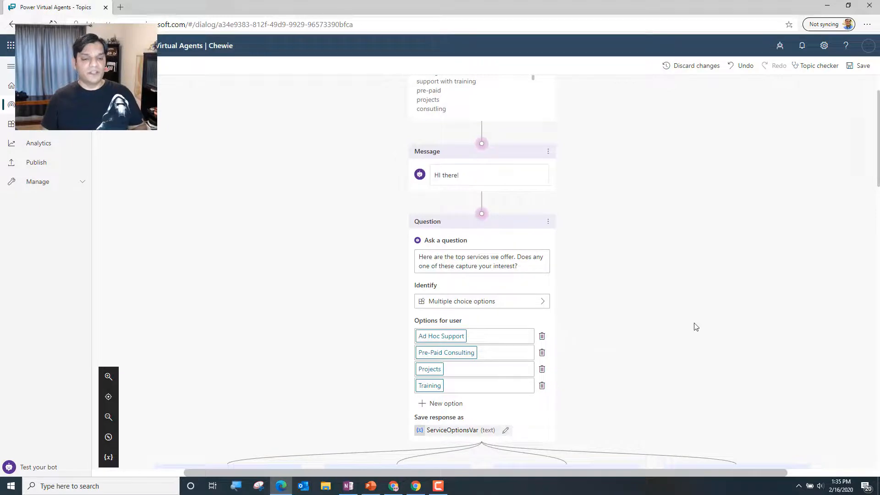
pyautogui.scroll(-5, 694, 325)
pyautogui.scroll(-13, 694, 323)
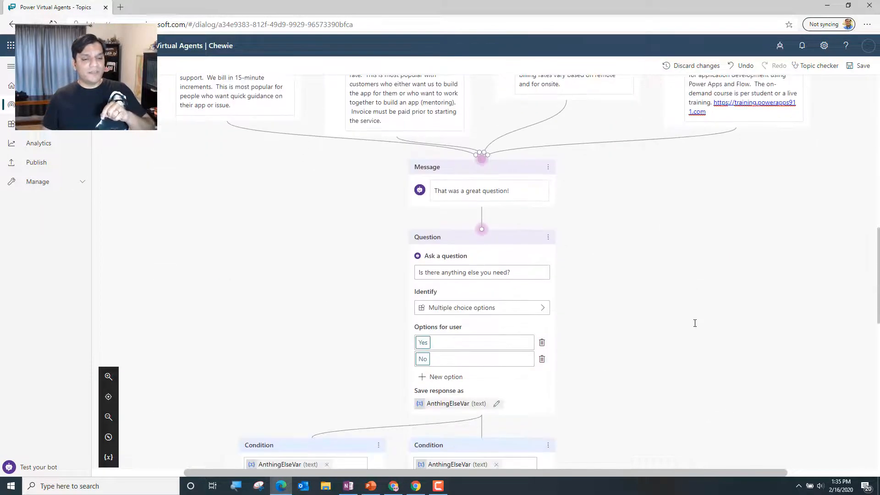
pyautogui.scroll(-6, 695, 323)
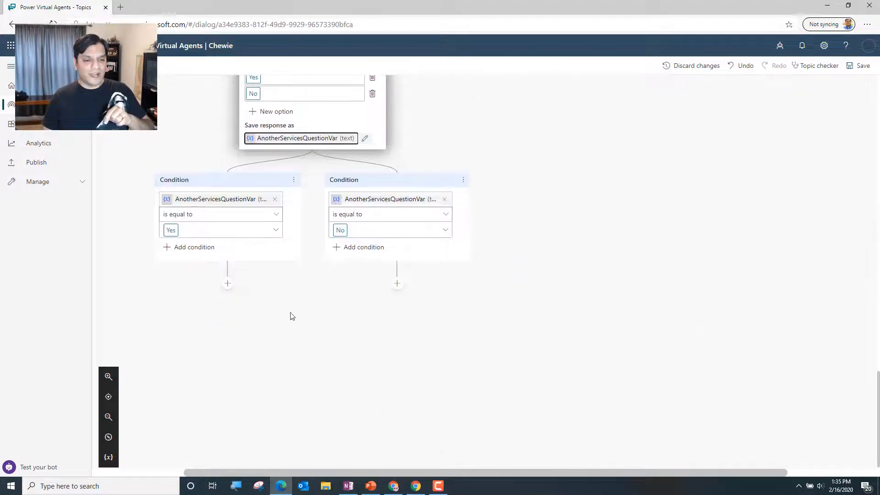
pyautogui.scroll(4, 315, 234)
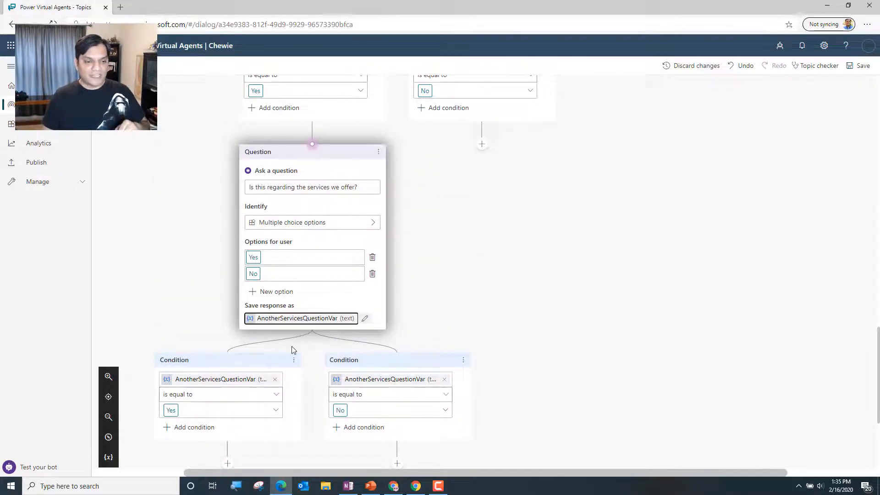
pyautogui.scroll(-3, 293, 352)
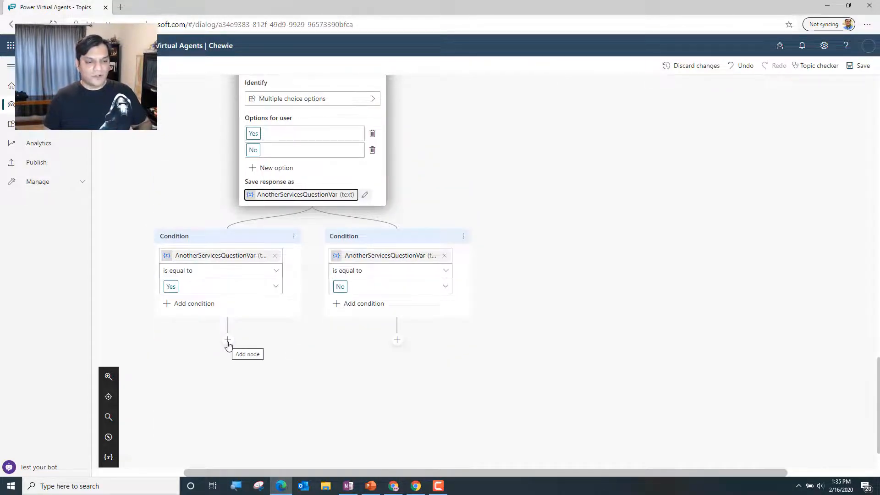
# Try to add a message below the AnotherServicesQuestionVar Yes condition and link that branch back to an earlier node in the topic
pyautogui.click(228, 341)
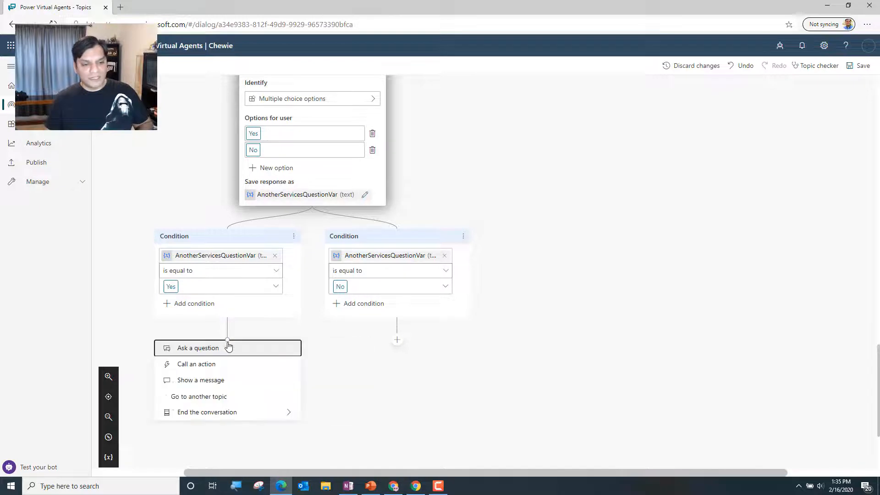
pyautogui.click(239, 378)
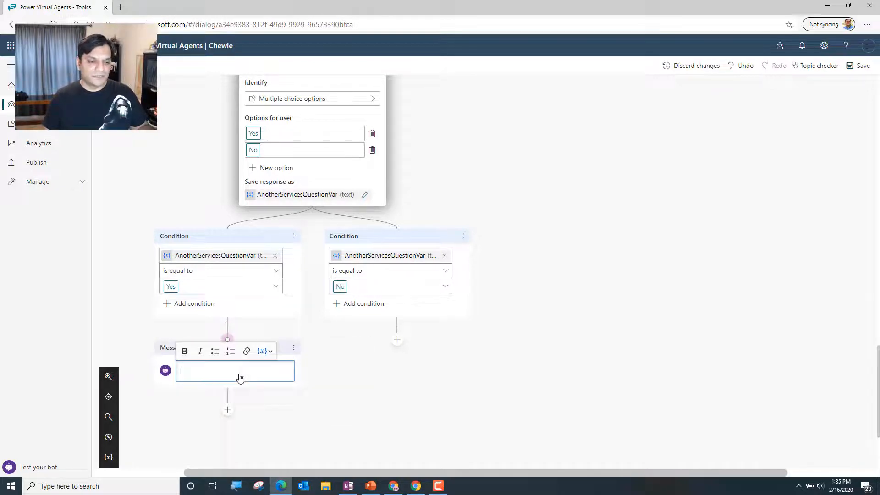
pyautogui.click(227, 341)
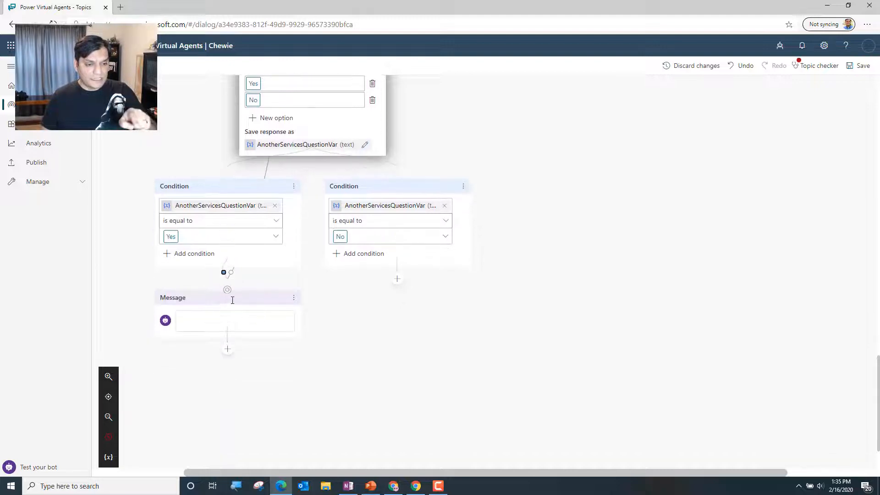
pyautogui.scroll(10, 151, 246)
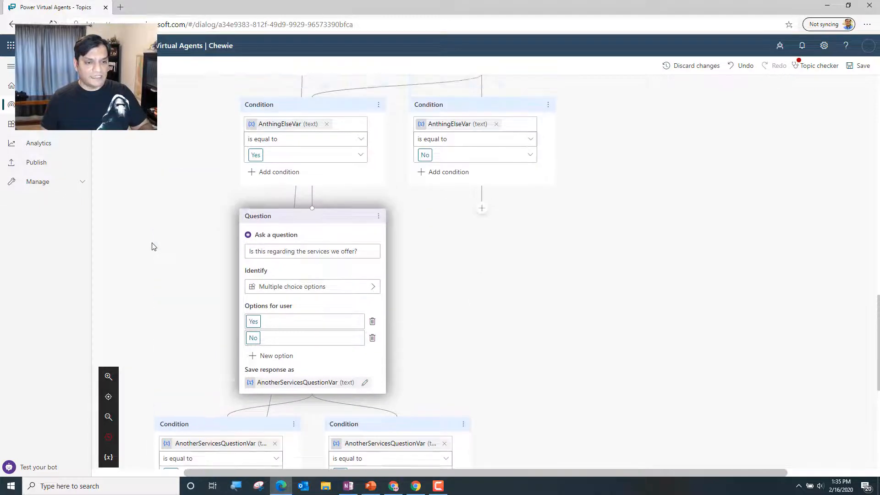
pyautogui.scroll(10, 152, 246)
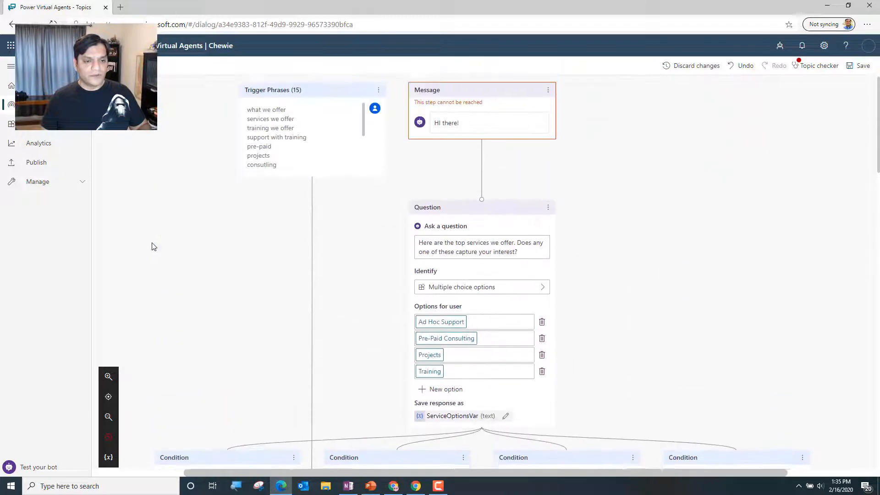
pyautogui.scroll(-1, 359, 320)
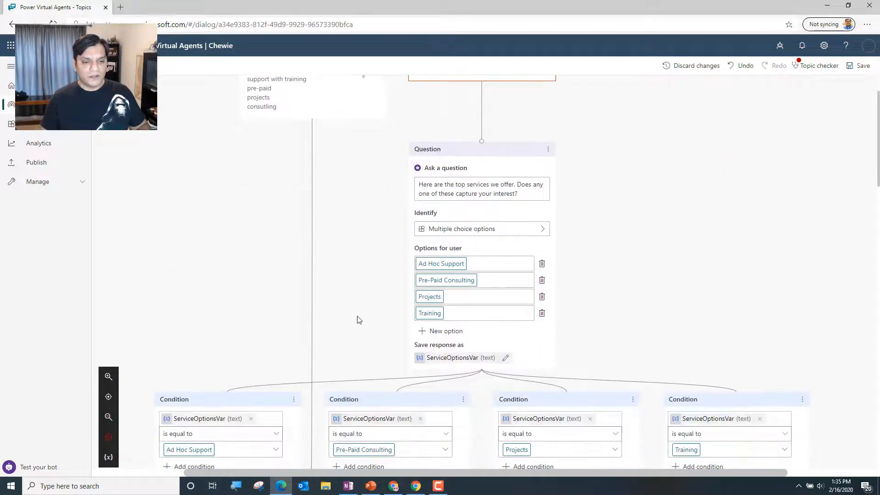
pyautogui.scroll(1, 359, 319)
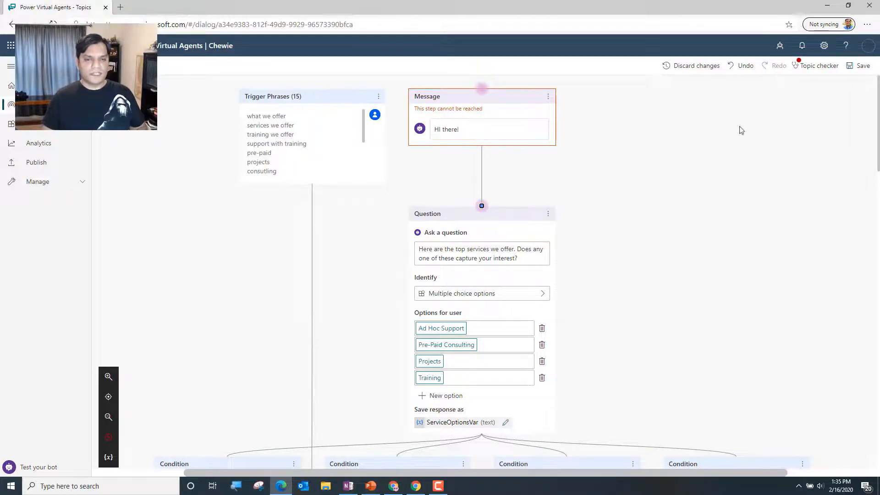
# Undo the mistaken relinking of the nodes and discard the unsaved changes to the topic
pyautogui.click(751, 67)
pyautogui.click(748, 70)
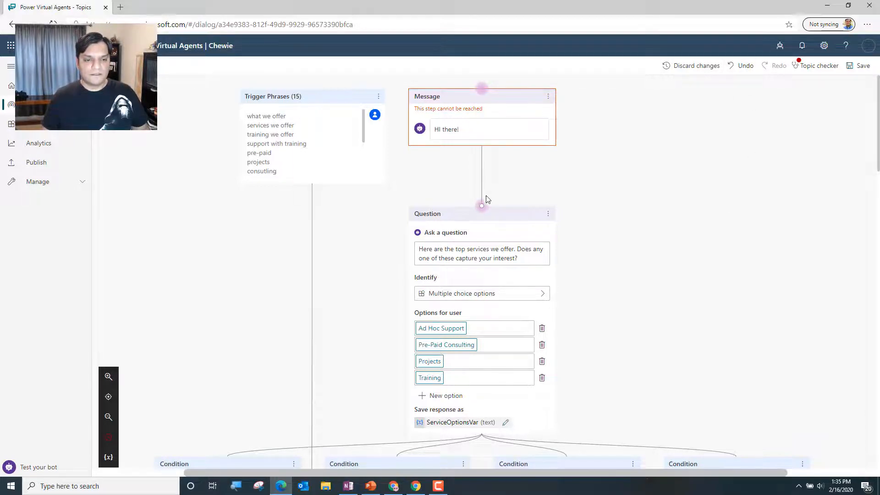
pyautogui.click(691, 65)
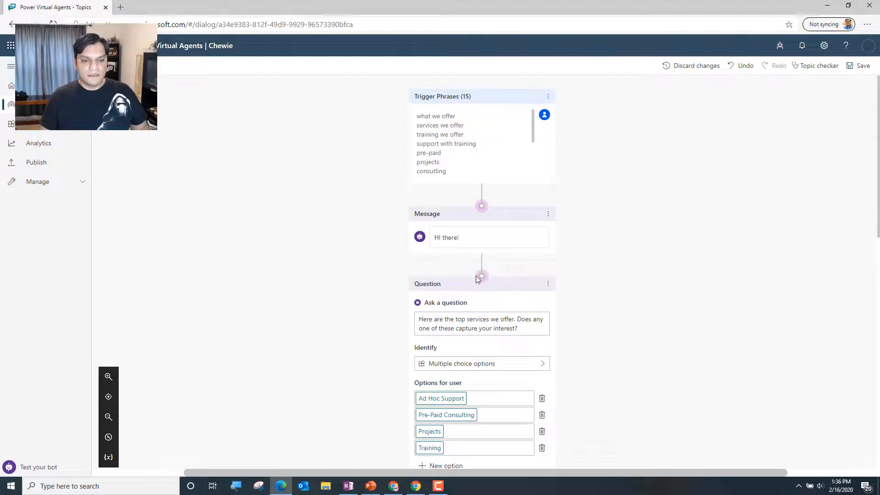
# Add a question below the "That was a great question!" message asking "is there anything else you need?"
pyautogui.scroll(-6, 475, 270)
pyautogui.scroll(-6, 476, 280)
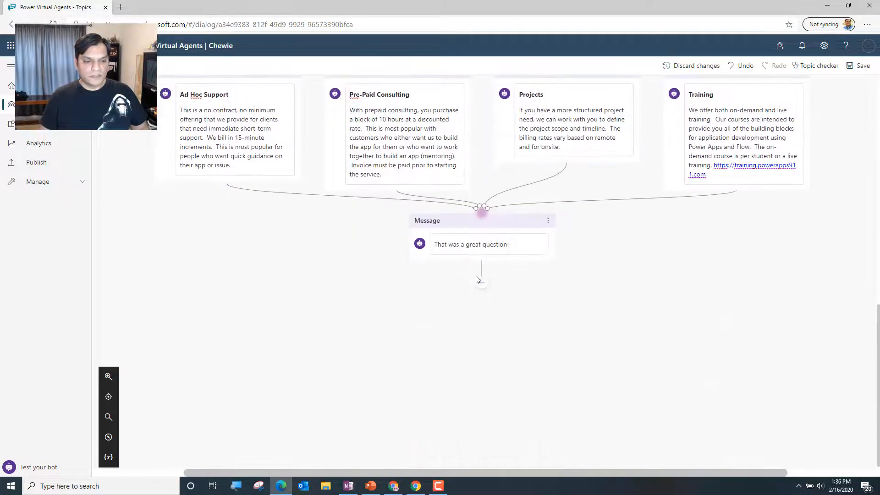
pyautogui.click(481, 283)
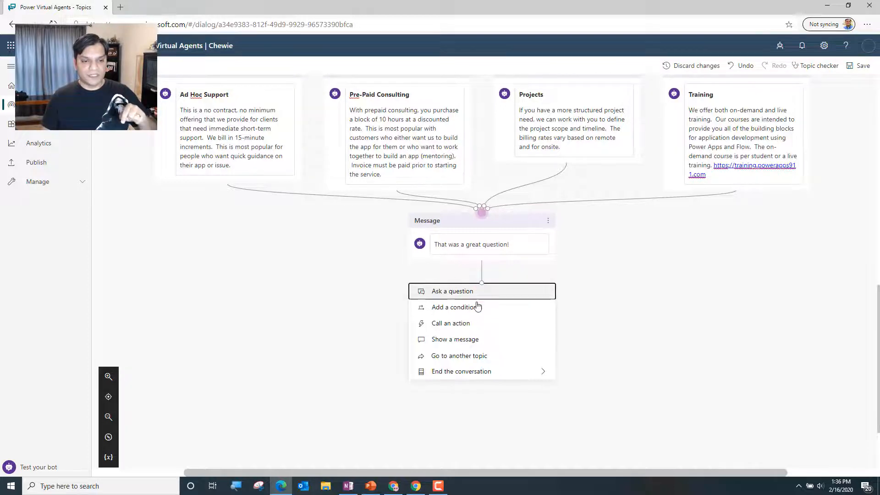
pyautogui.scroll(10, 660, 337)
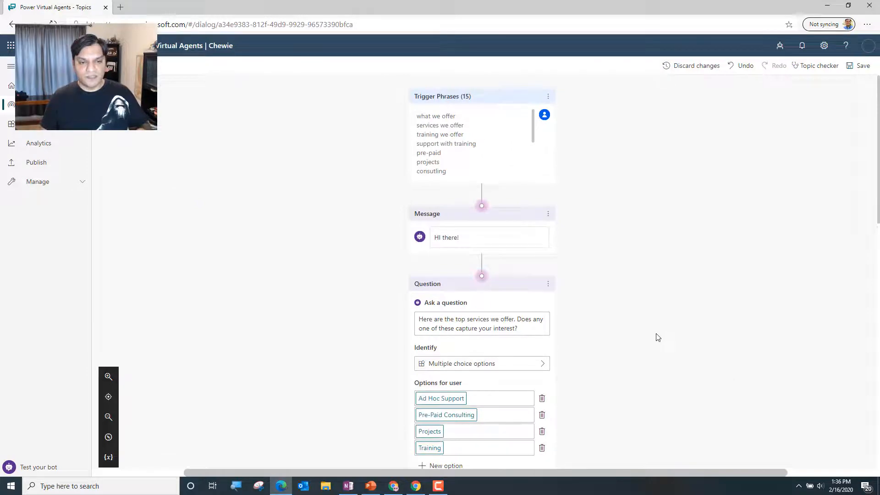
pyautogui.scroll(-10, 656, 337)
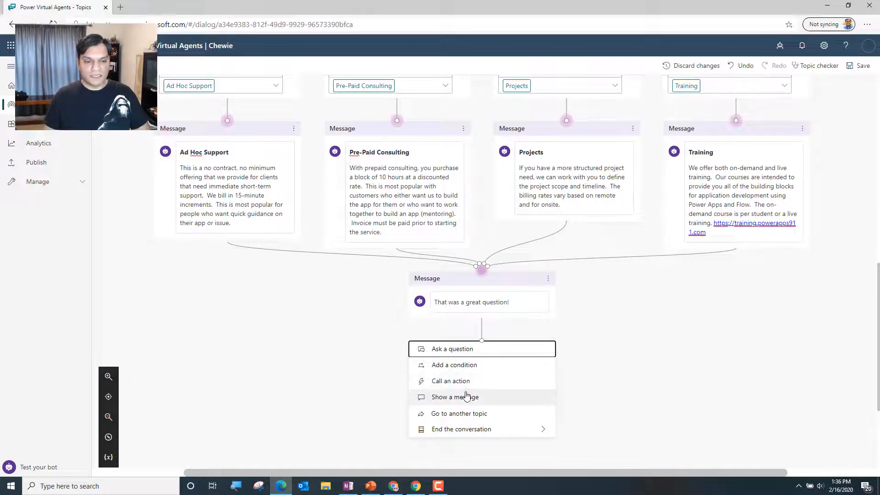
pyautogui.click(465, 353)
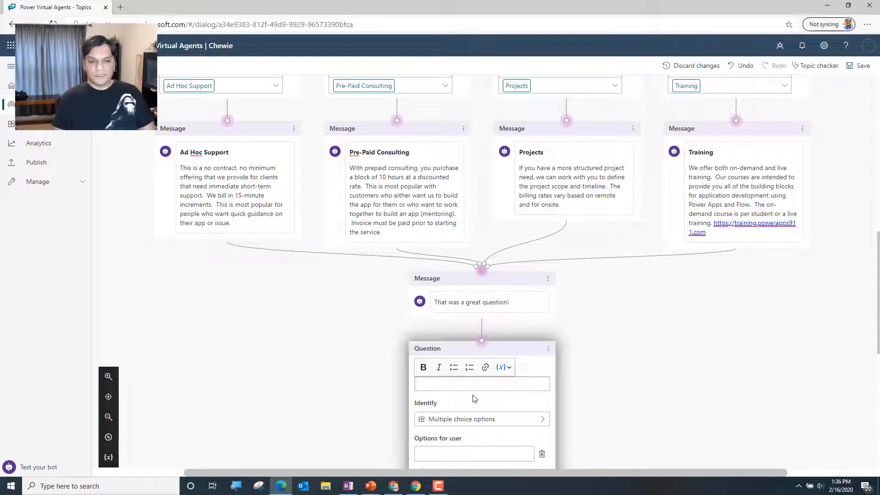
pyautogui.write('is there an')
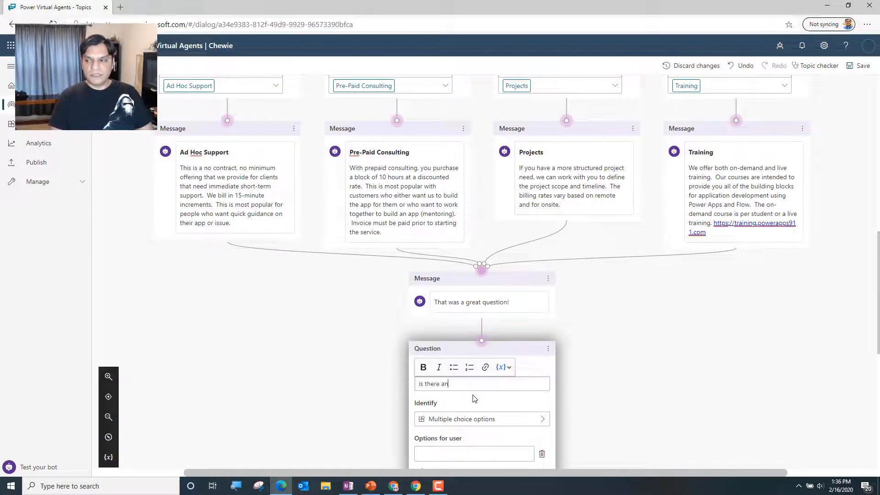
pyautogui.write('ything else you need?')
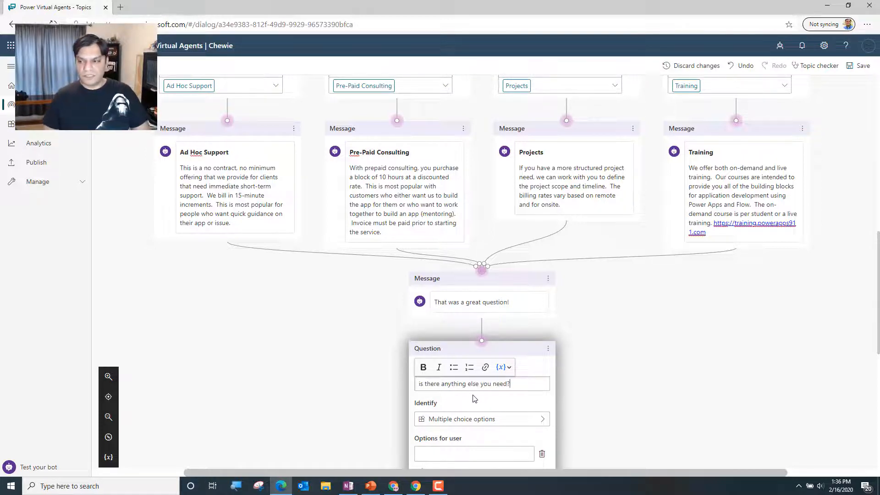
# Add Yes and No as the user options for the "is there anything else you need?" question
pyautogui.scroll(-1, 476, 403)
pyautogui.click(486, 417)
pyautogui.write('Yes')
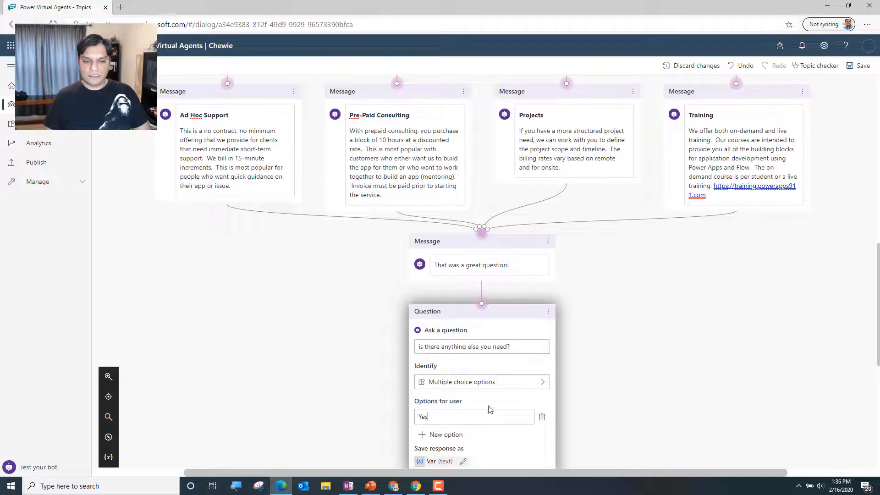
pyautogui.click(450, 427)
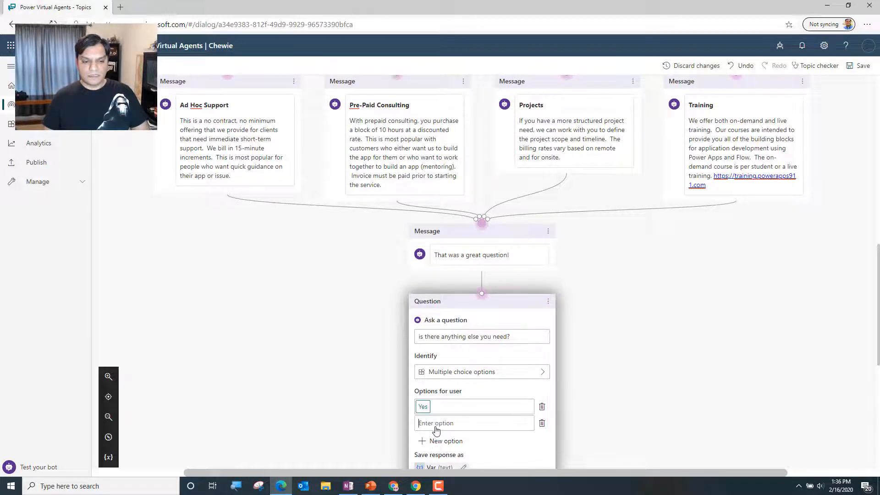
pyautogui.write('No')
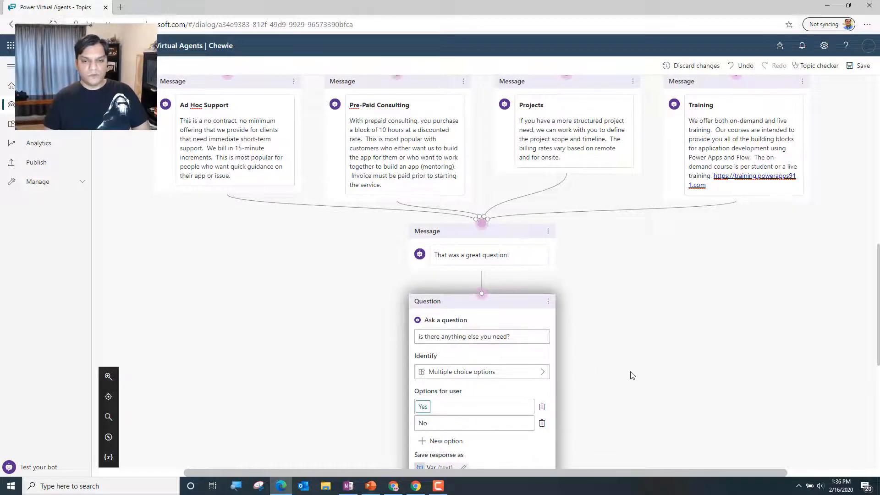
# Rename the response variable of the "is there anything else you need?" question to AnthingElseVar and save the topic
pyautogui.scroll(-6, 651, 373)
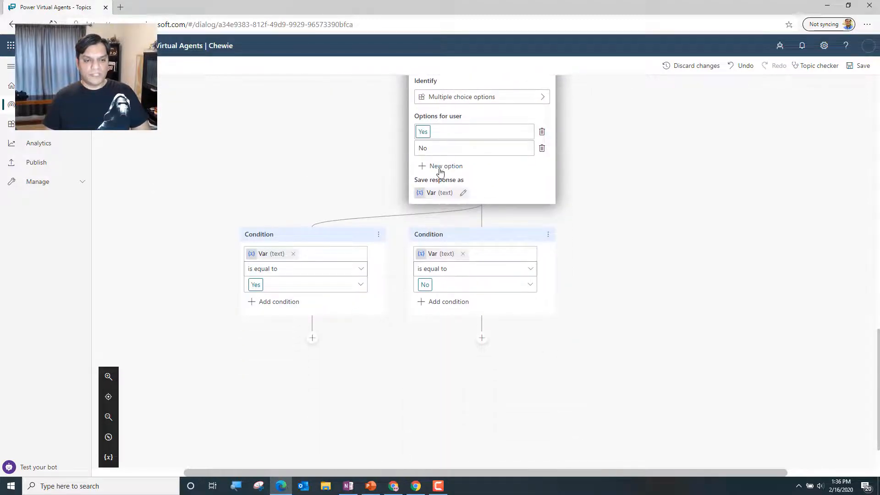
pyautogui.click(463, 193)
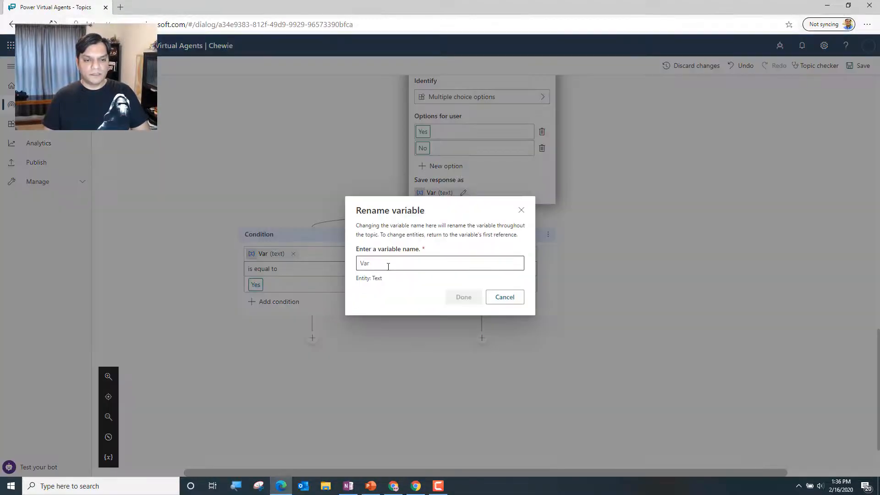
pyautogui.write('Anthin')
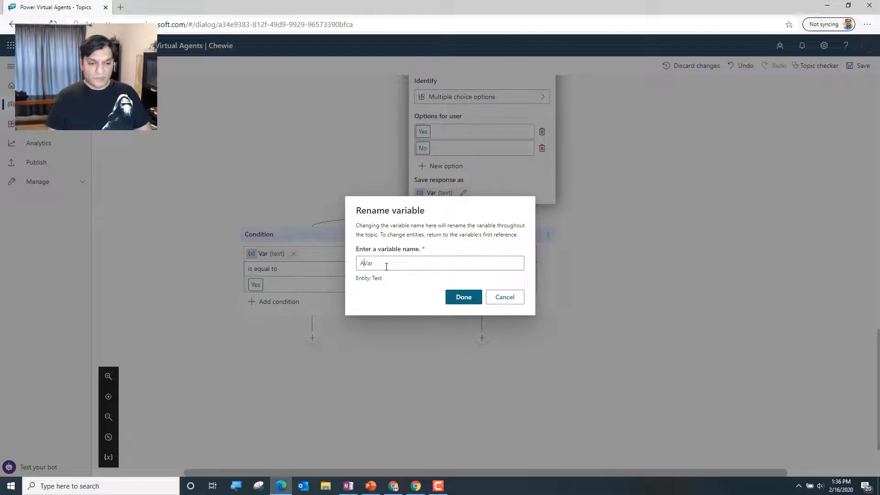
pyautogui.write('gElse')
pyautogui.click(457, 297)
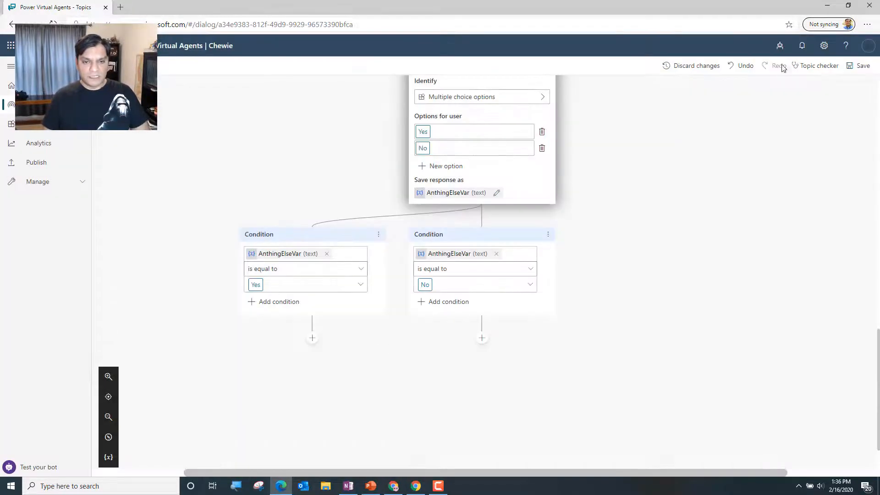
pyautogui.click(860, 67)
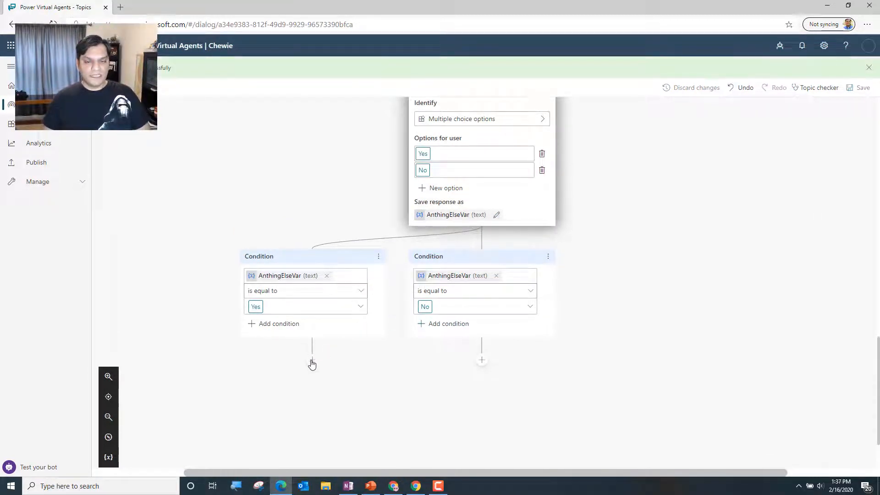
# Add a question below the AnthingElseVar Yes condition asking "Is this regarding the services we offer"
pyautogui.click(311, 360)
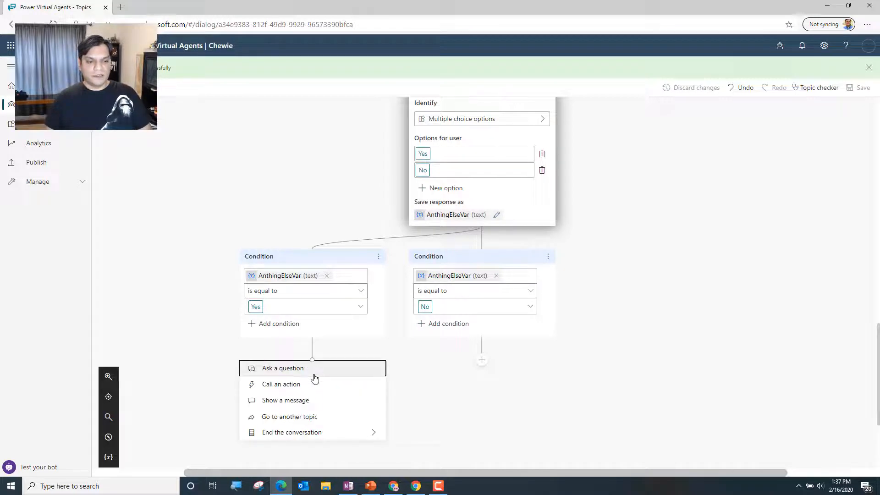
pyautogui.click(313, 372)
pyautogui.write('Is this rgardin')
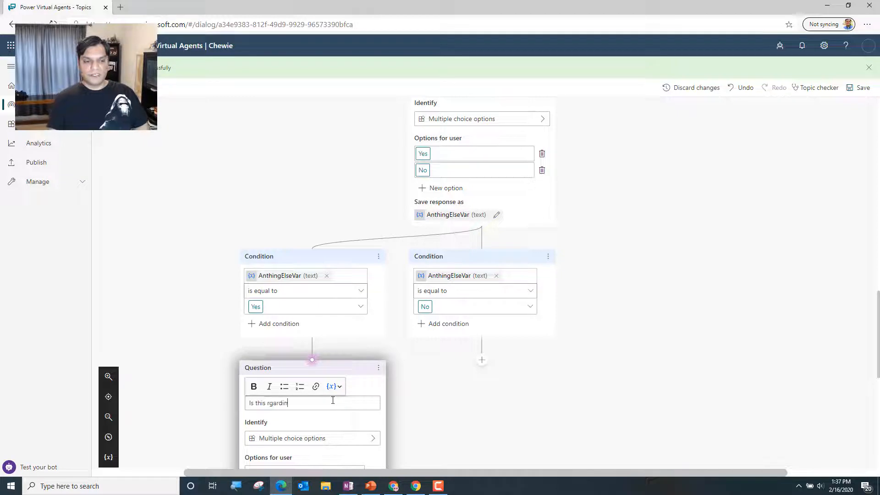
pyautogui.press('BackSpace')
pyautogui.press('BackSpace')
pyautogui.press('BackSpace')
pyautogui.write('arding ')
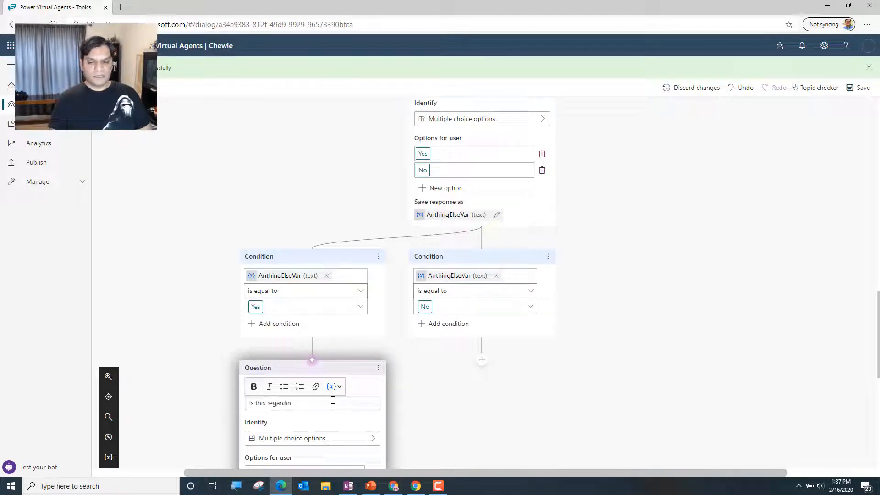
pyautogui.write('the services we offer')
pyautogui.scroll(-3, 623, 446)
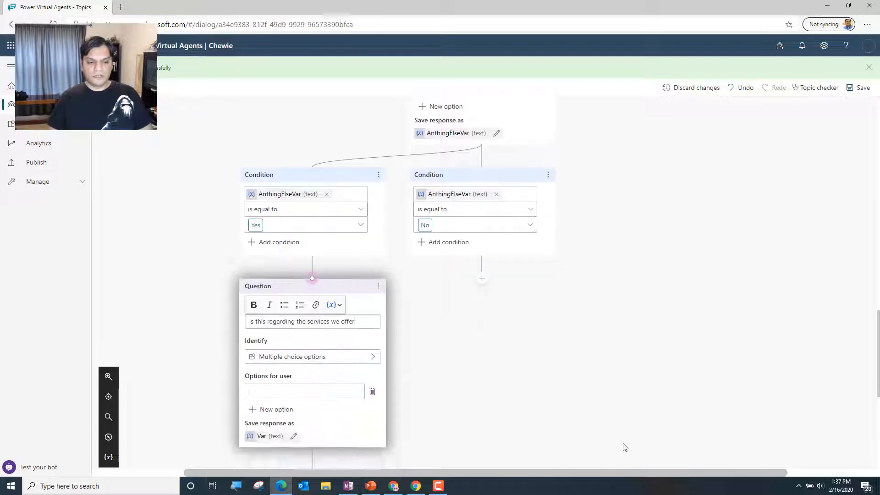
# Add Yes and No as the user options for the "Is this regarding the services we offer" question
pyautogui.click(304, 361)
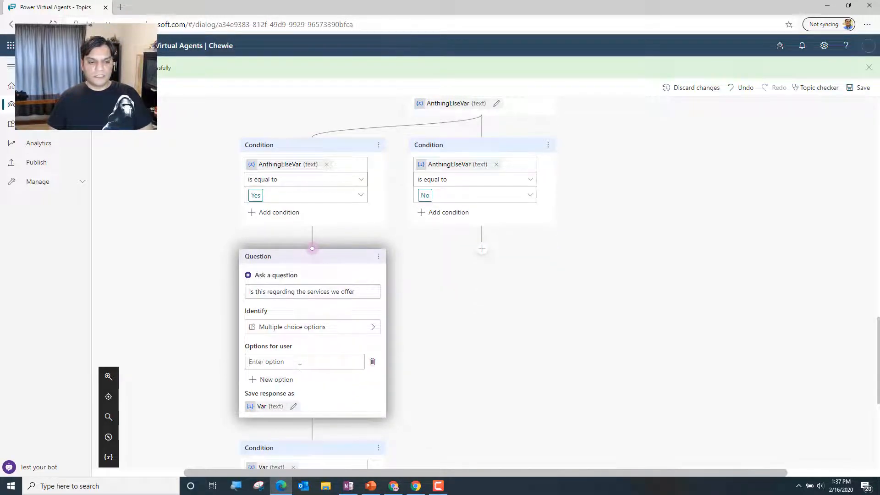
pyautogui.write('Y')
pyautogui.press('BackSpace')
pyautogui.write('Yes')
pyautogui.press('Return')
pyautogui.click(273, 380)
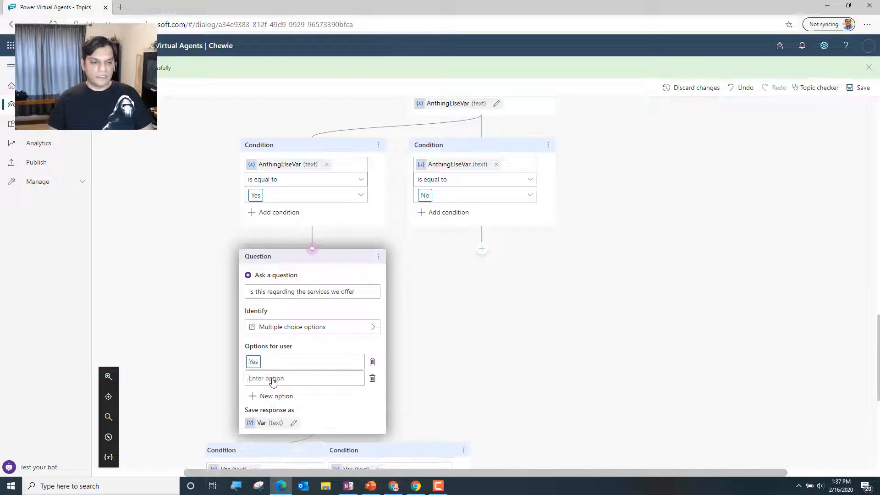
pyautogui.write('No')
pyautogui.press('Return')
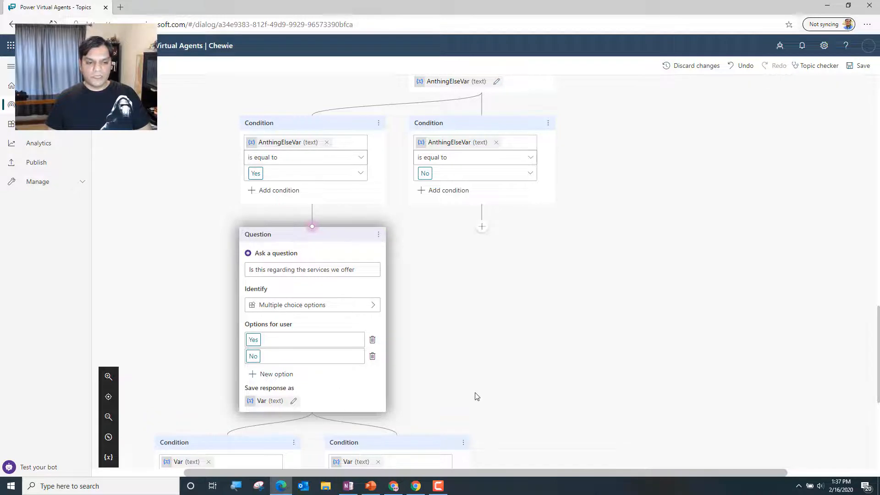
# Rename the response variable of the "Is this regarding the services we offer" question to AnotherServicesQuestionVar and save the topic
pyautogui.scroll(-6, 473, 394)
pyautogui.click(293, 135)
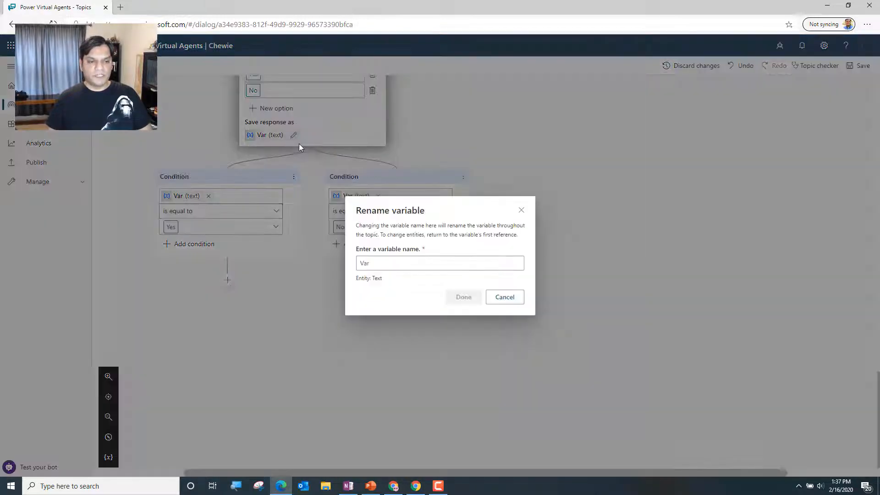
pyautogui.click(442, 265)
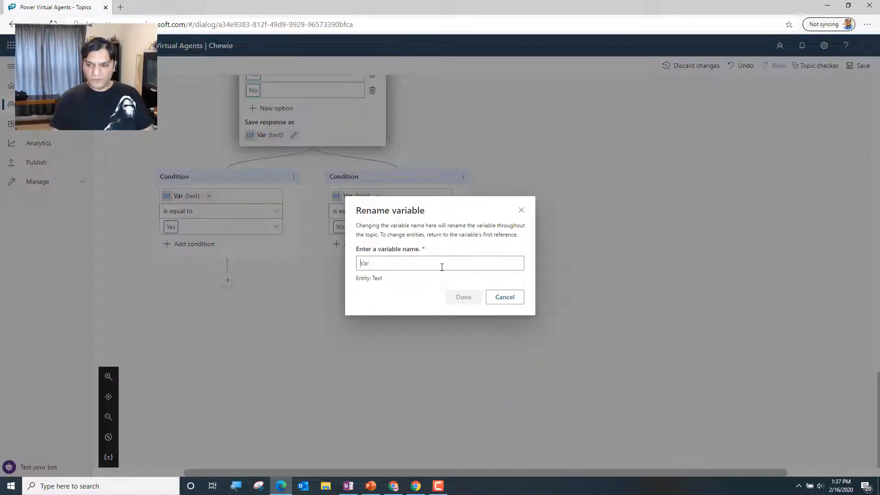
pyautogui.write('Anoth')
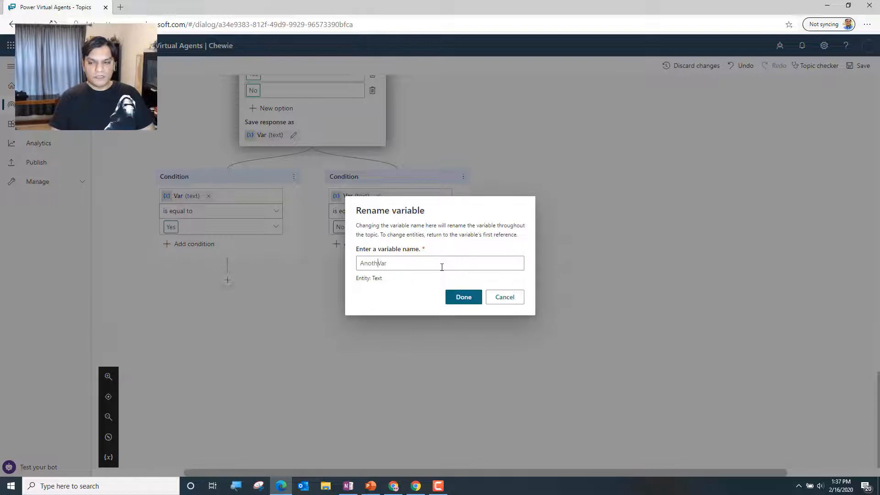
pyautogui.write('erServices')
pyautogui.press('End')
pyautogui.press('BackSpace')
pyautogui.write('r')
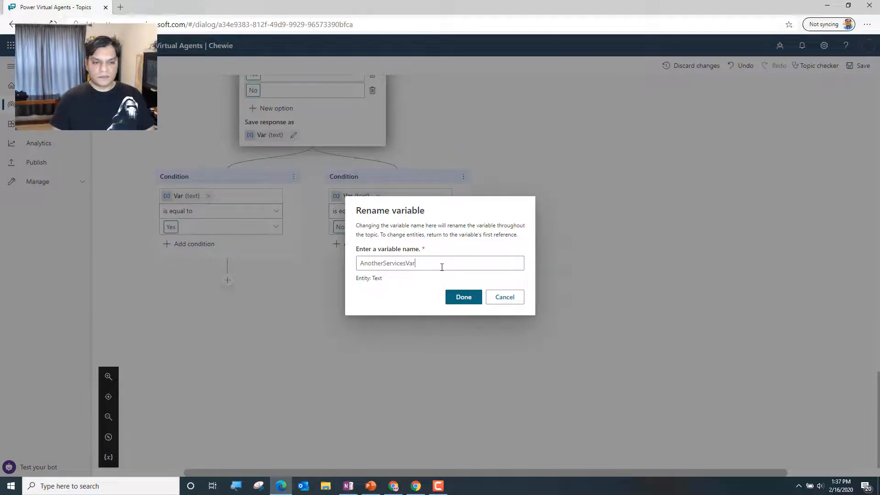
pyautogui.press('Left')
pyautogui.press('Left')
pyautogui.press('Left')
pyautogui.write('Question')
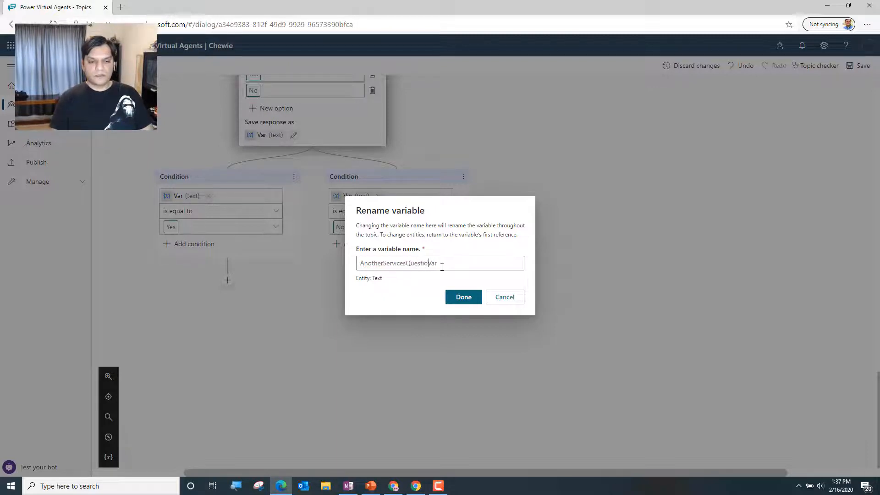
pyautogui.click(465, 300)
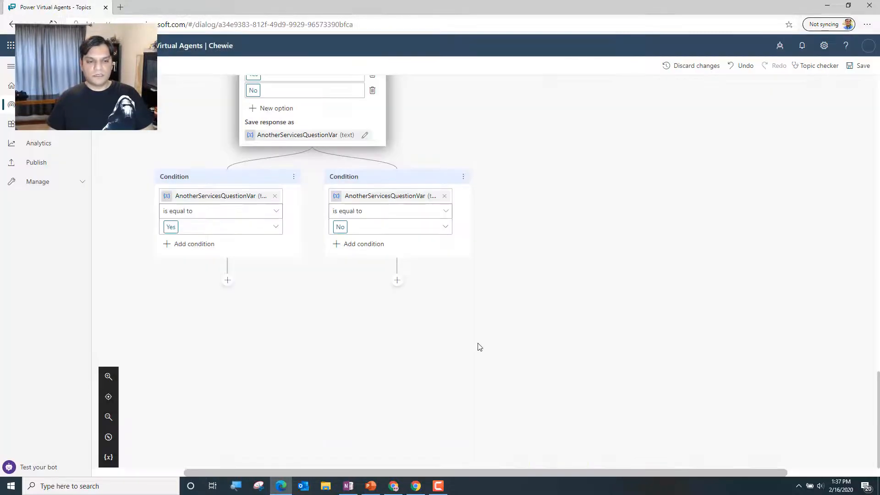
pyautogui.click(858, 65)
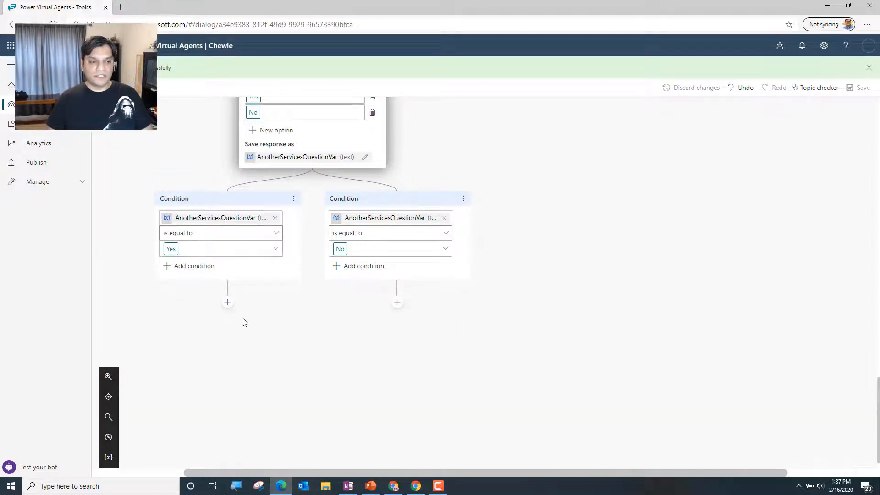
# Examine the topic flow between the greeting, the service options question and the AnotherServicesQuestionVar conditions
pyautogui.scroll(5, 243, 321)
pyautogui.scroll(10, 244, 321)
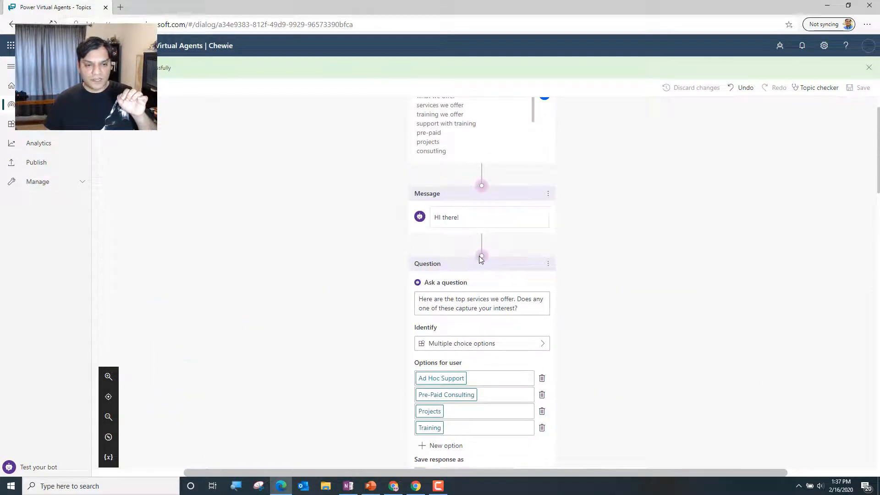
pyautogui.scroll(-4, 648, 289)
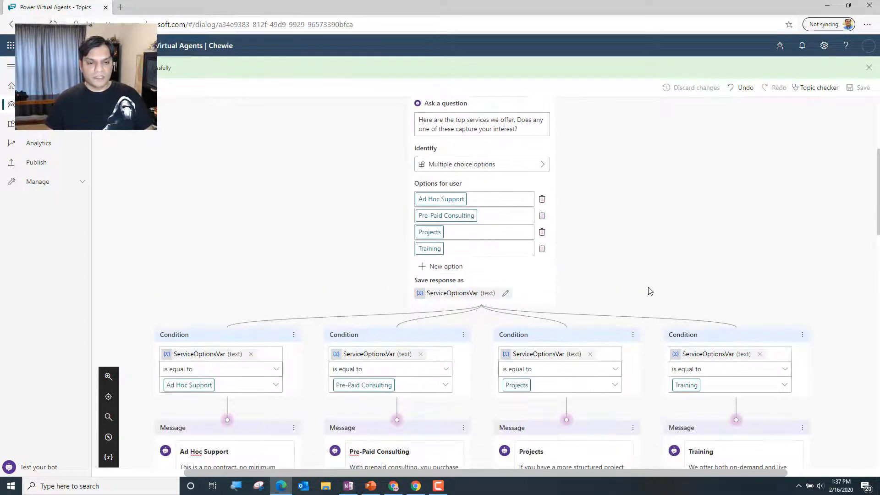
pyautogui.scroll(4, 731, 269)
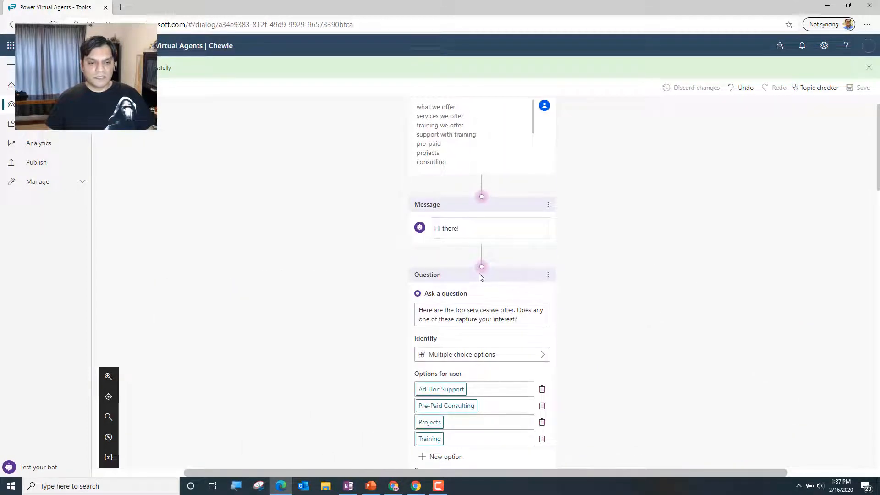
pyautogui.scroll(-5, 667, 309)
pyautogui.scroll(5, 542, 250)
pyautogui.scroll(1, 542, 250)
pyautogui.scroll(-12, 609, 307)
pyautogui.scroll(-10, 608, 307)
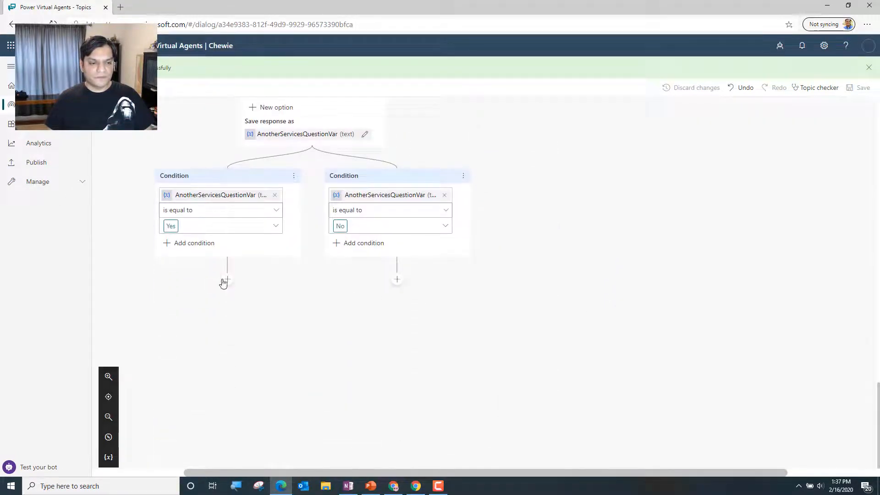
# Try to link the AnotherServicesQuestionVar Yes branch back to the service options question, and undo the relinking
pyautogui.click(227, 280)
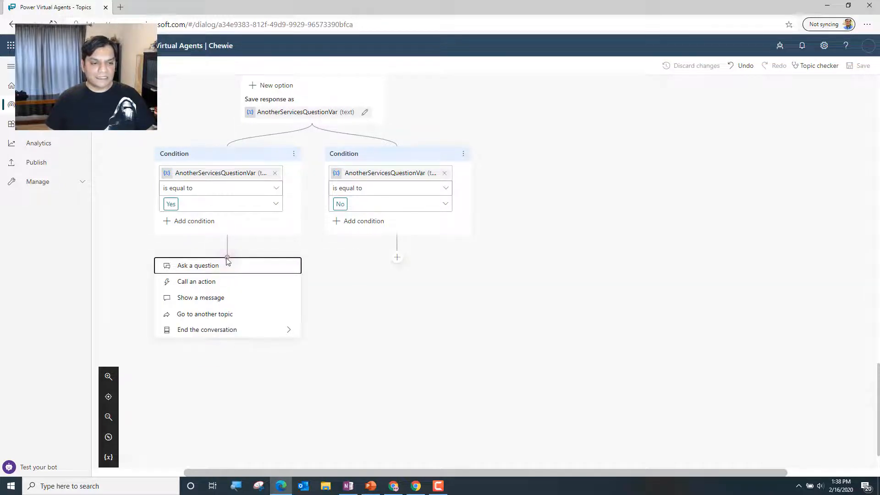
pyautogui.click(219, 259)
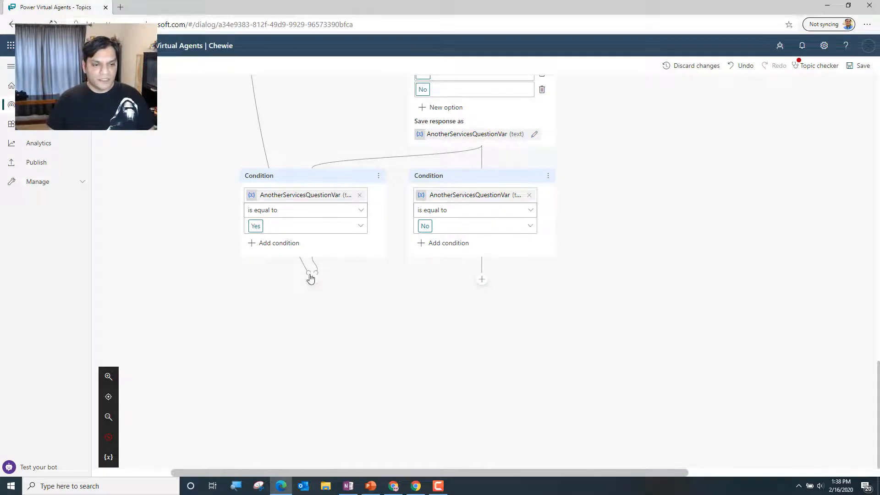
pyautogui.scroll(15, 245, 250)
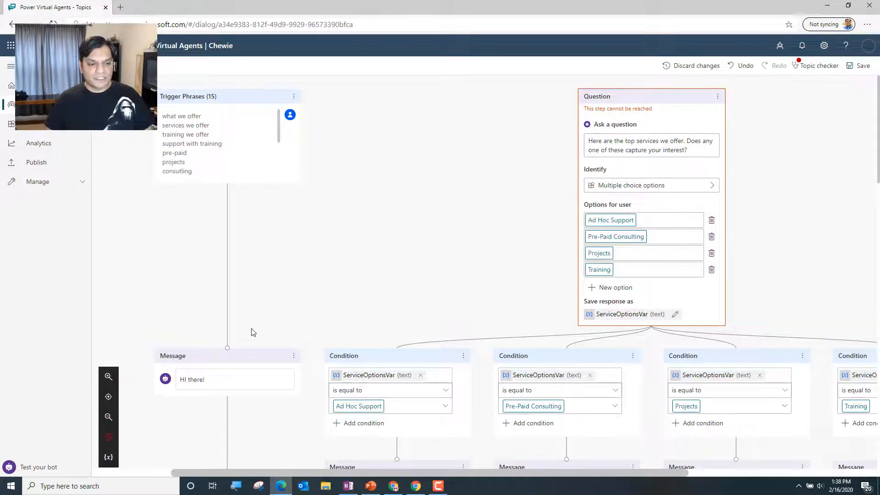
pyautogui.click(751, 72)
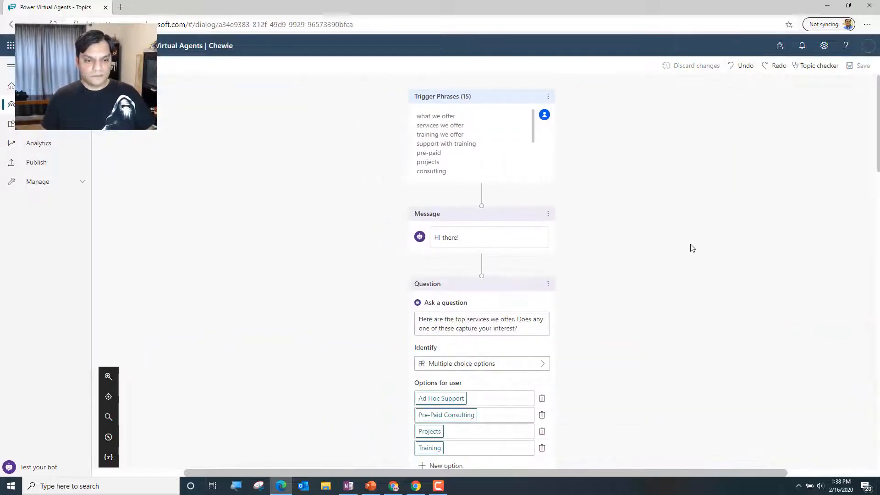
# Add an empty question below the AnotherServicesQuestionVar Yes condition and delete it again
pyautogui.scroll(-15, 690, 248)
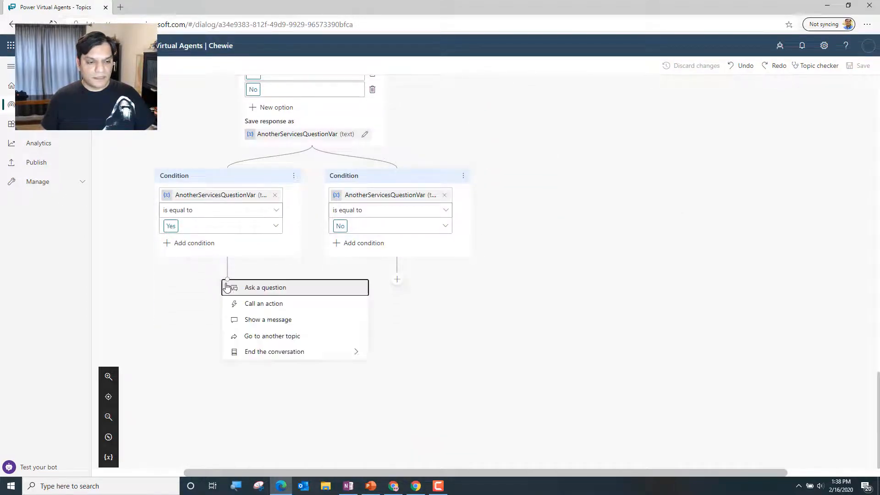
pyautogui.click(226, 284)
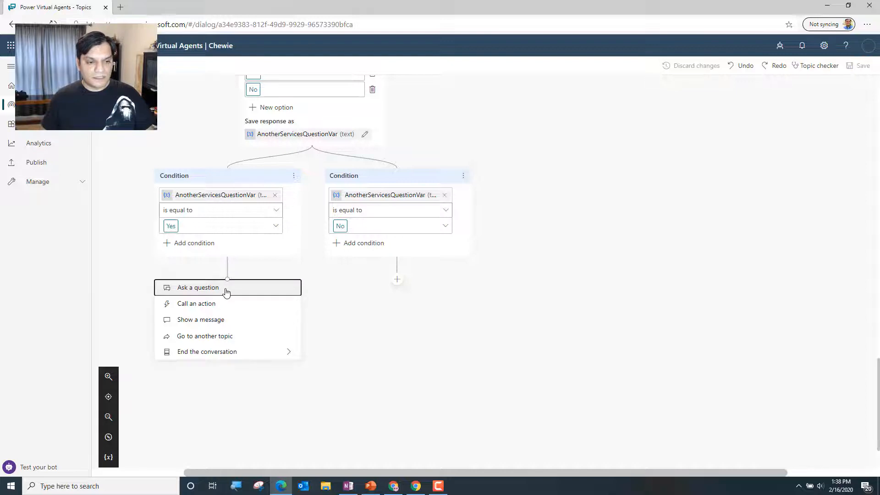
pyautogui.click(226, 289)
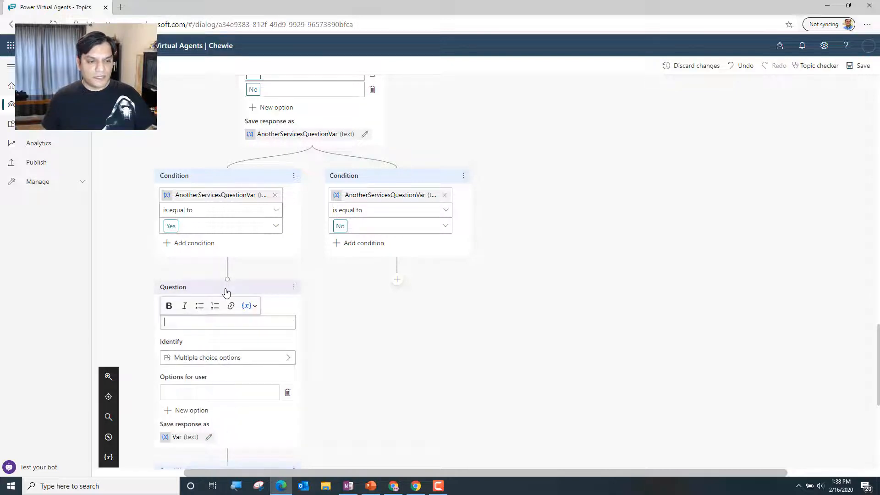
pyautogui.click(294, 287)
pyautogui.click(320, 297)
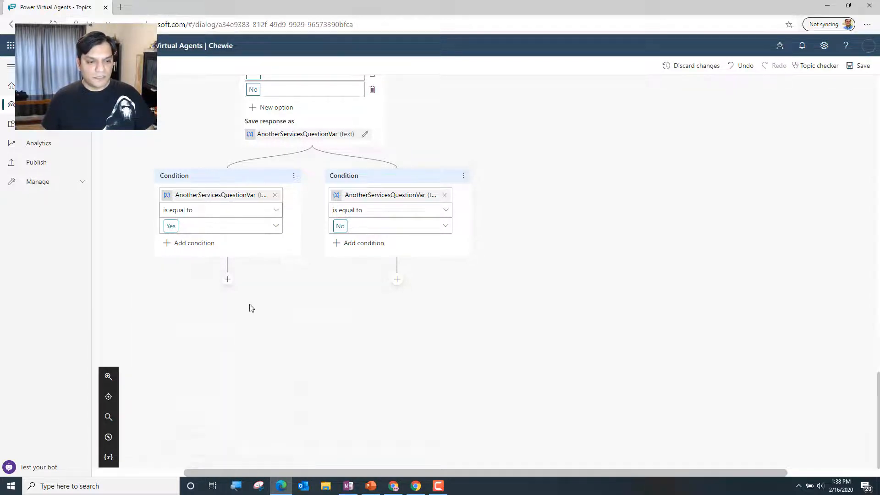
# Add an empty question below the AnotherServicesQuestionVar Yes condition and relink that branch to the "Here are the top services we offer" question
pyautogui.click(226, 284)
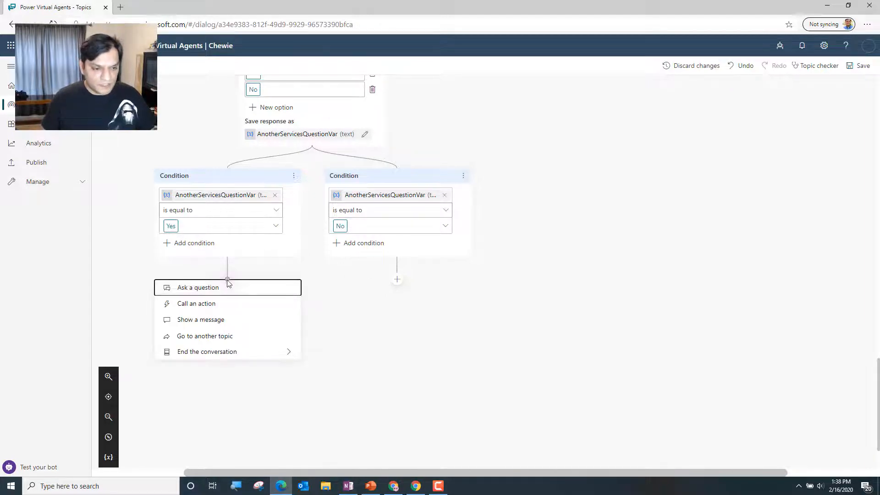
pyautogui.click(227, 280)
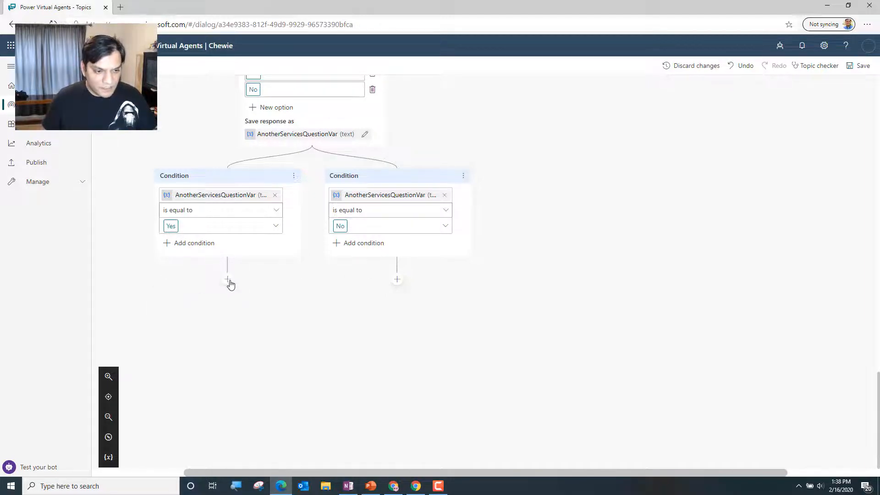
pyautogui.click(229, 284)
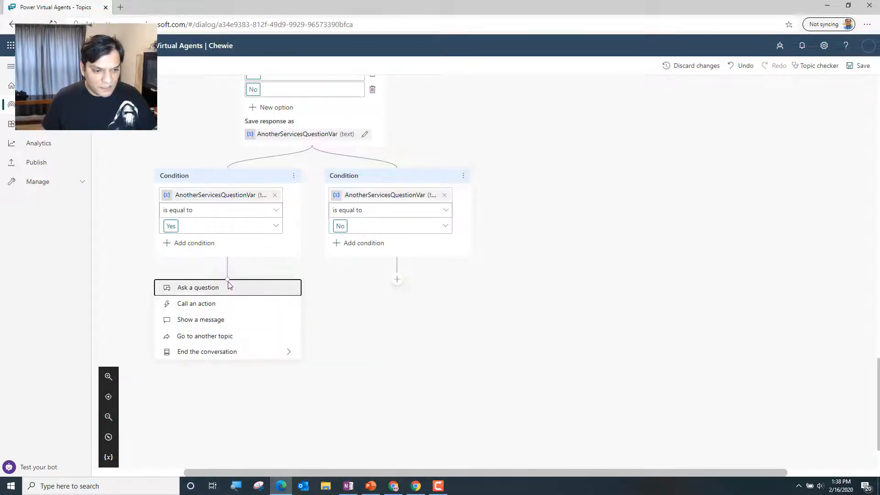
pyautogui.click(257, 284)
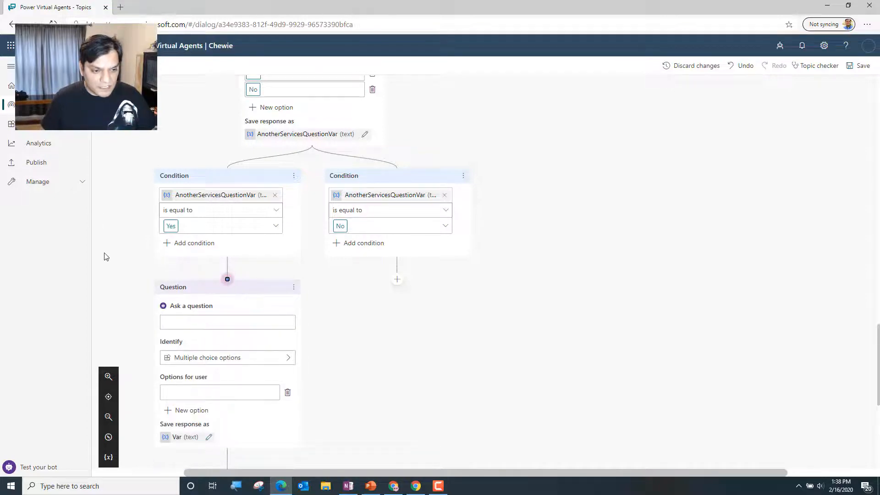
pyautogui.scroll(3, 99, 257)
pyautogui.scroll(10, 99, 257)
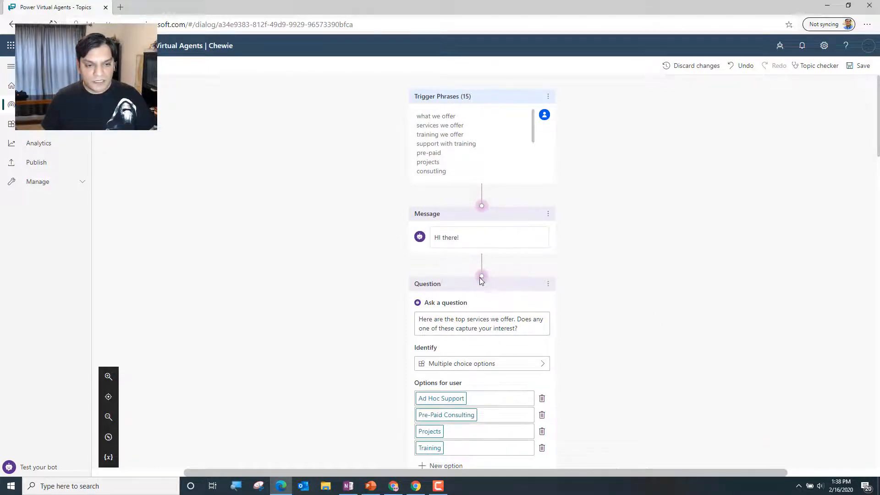
pyautogui.moveTo(479, 275); pyautogui.dragTo(479, 275)
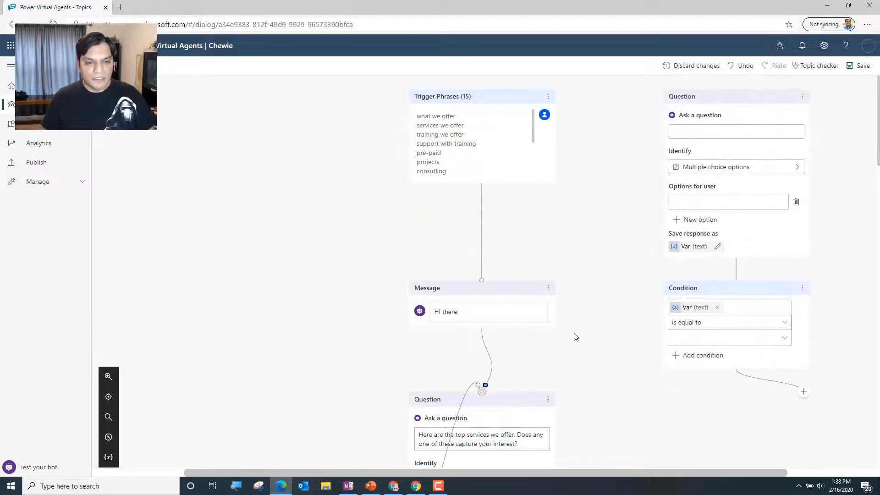
# Examine the link from the AnotherServicesQuestionVar Yes condition back up to the service options question and the detached nodes
pyautogui.scroll(-2, 571, 337)
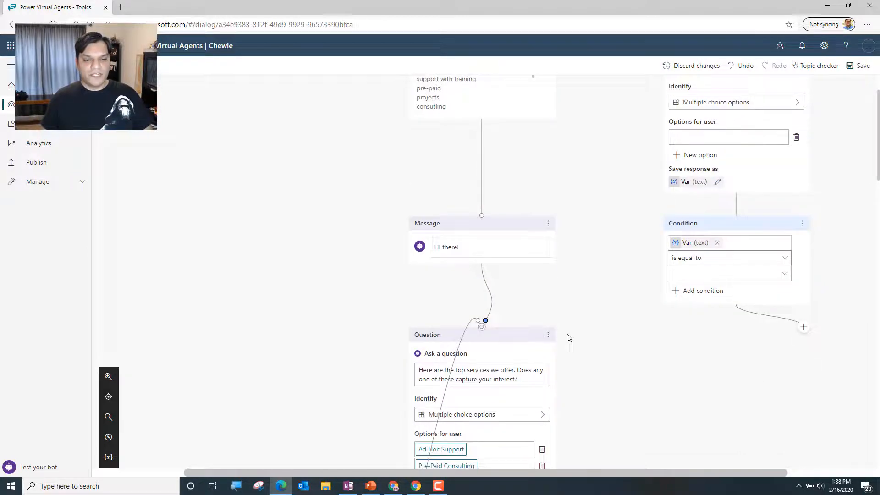
pyautogui.scroll(-15, 568, 337)
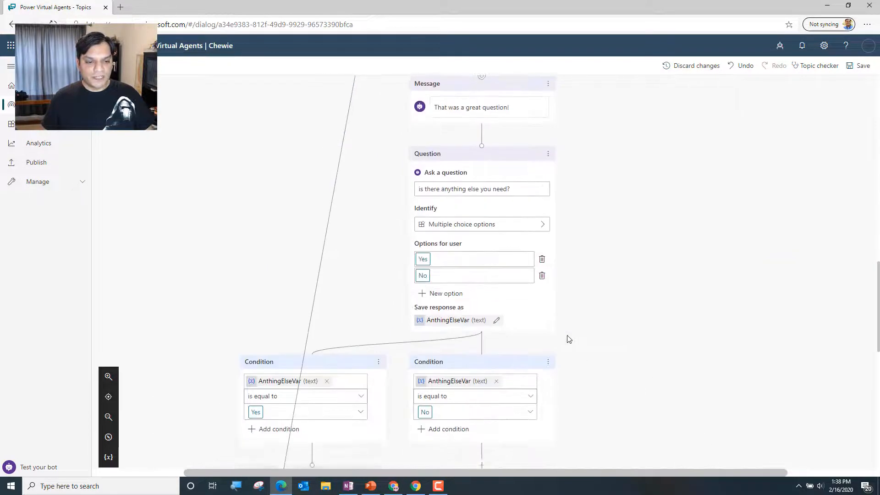
pyautogui.scroll(-5, 568, 339)
pyautogui.scroll(-5, 565, 339)
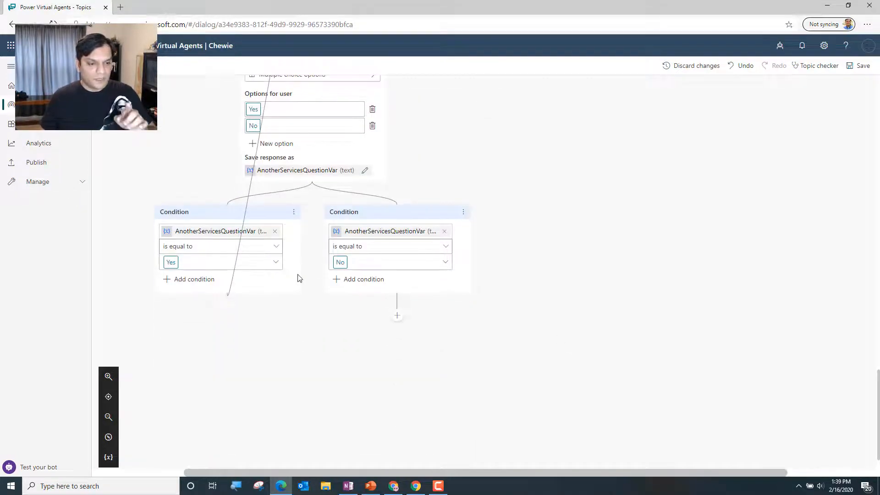
pyautogui.scroll(3, 309, 248)
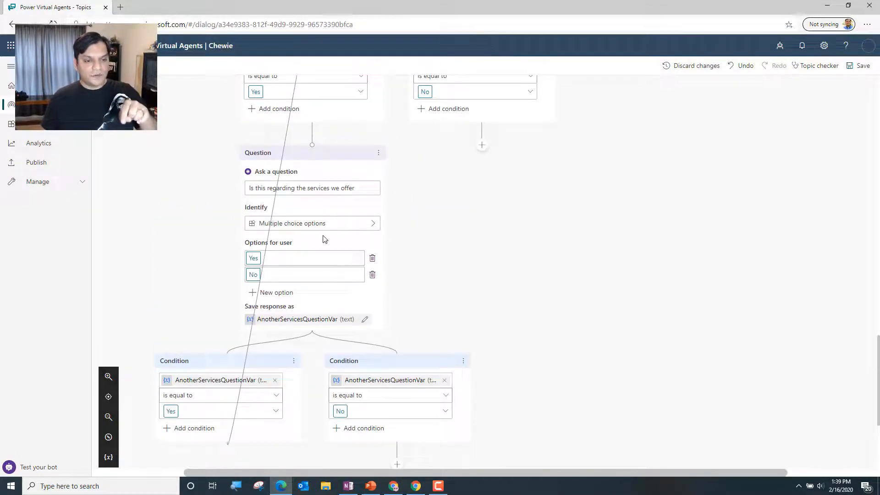
pyautogui.scroll(-1, 323, 238)
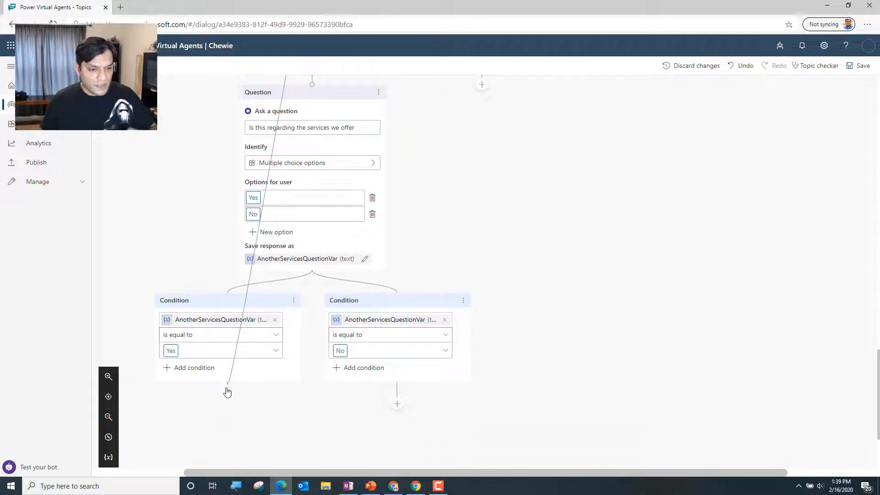
pyautogui.scroll(10, 218, 402)
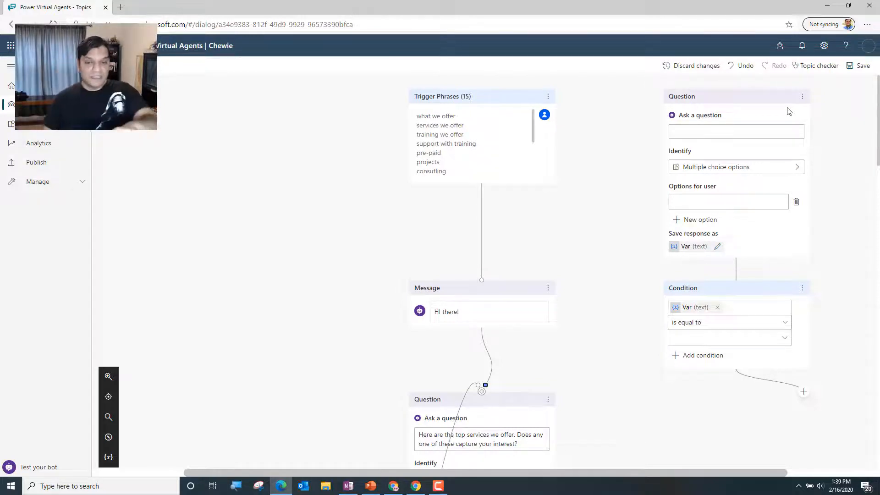
pyautogui.scroll(-10, 584, 338)
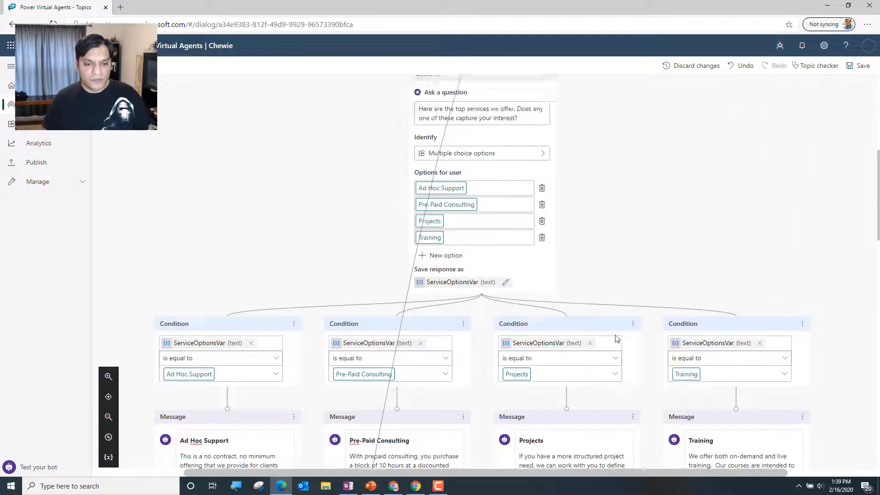
pyautogui.scroll(-12, 614, 340)
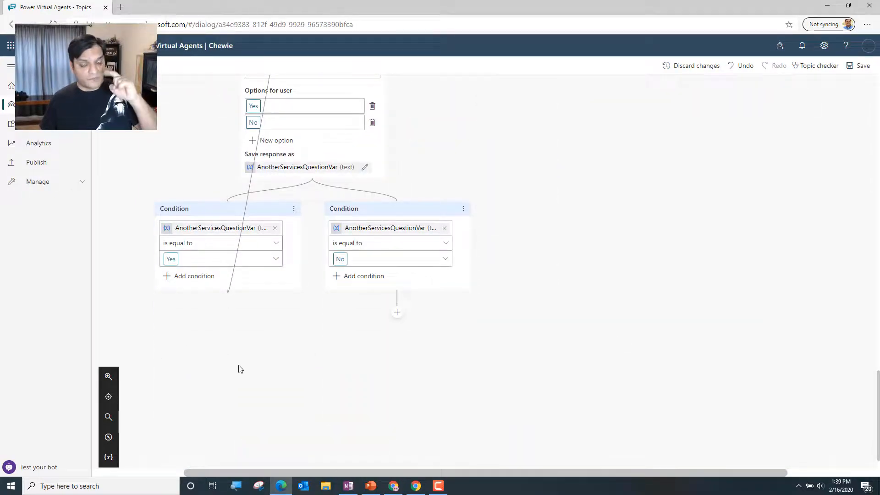
# Delete the detached empty condition and its empty question beside the trigger phrases, and save the topic
pyautogui.scroll(20, 530, 356)
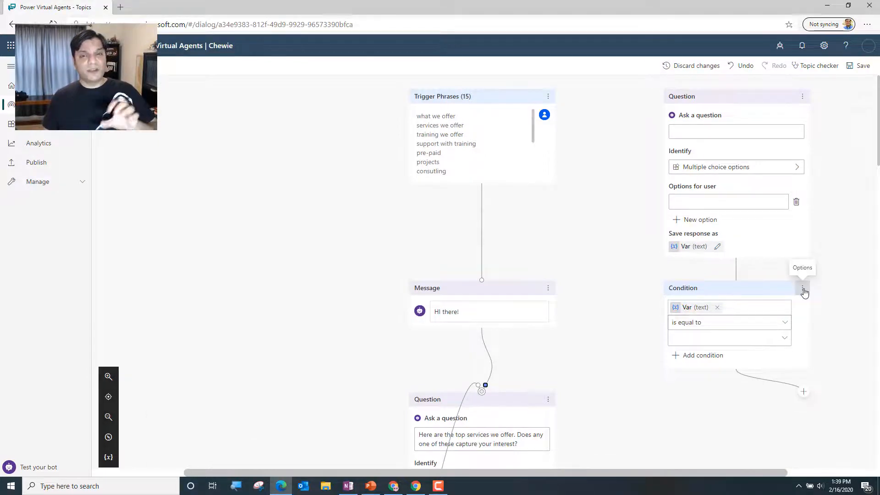
pyautogui.click(803, 291)
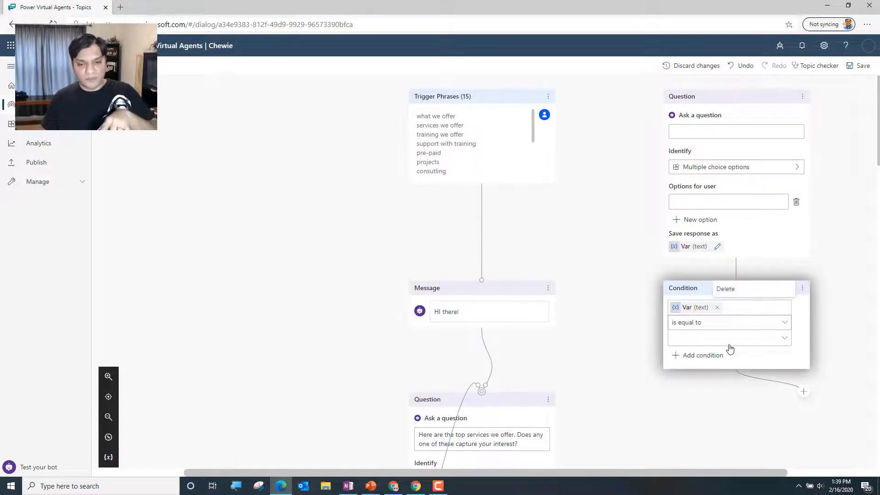
pyautogui.click(766, 293)
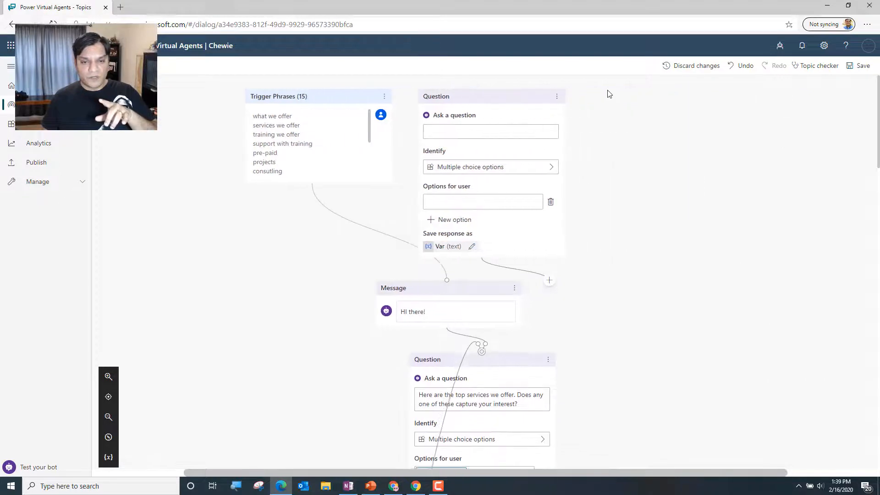
pyautogui.click(548, 97)
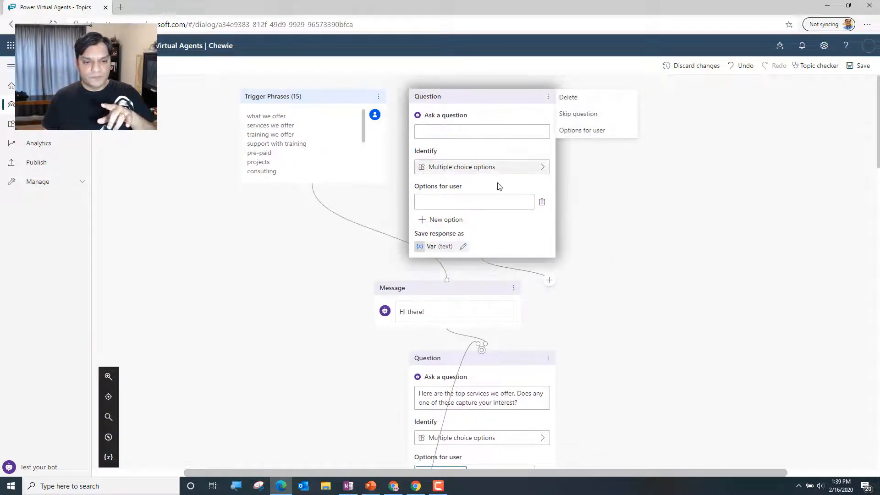
pyautogui.click(569, 101)
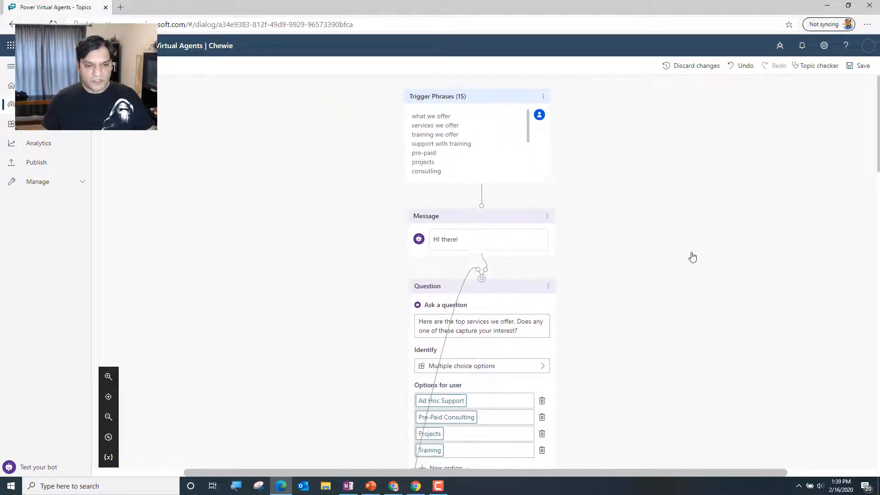
pyautogui.click(858, 65)
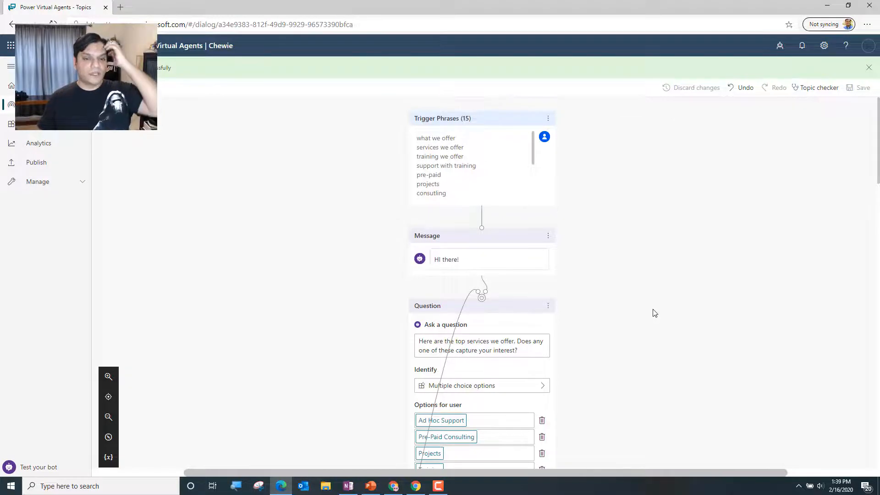
# Review the topic flow from the greeting to the AnotherServicesQuestionVar conditions, including the node choices below the No condition
pyautogui.scroll(-10, 654, 313)
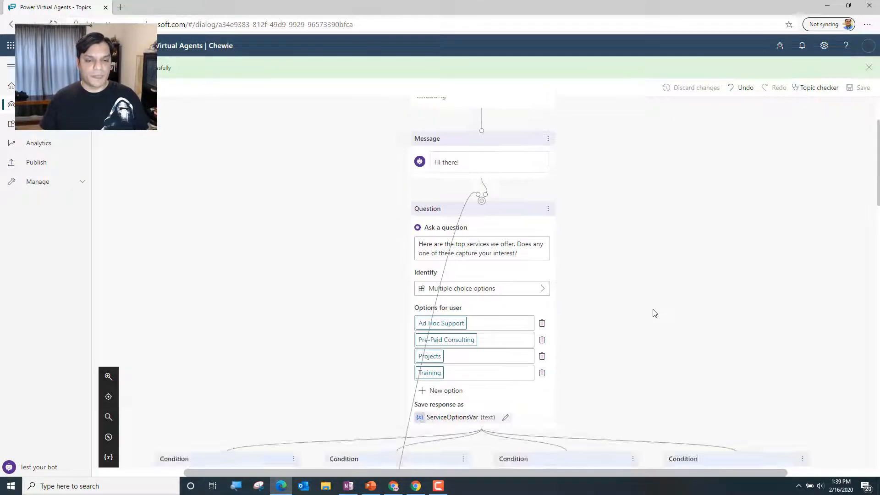
pyautogui.scroll(-10, 654, 313)
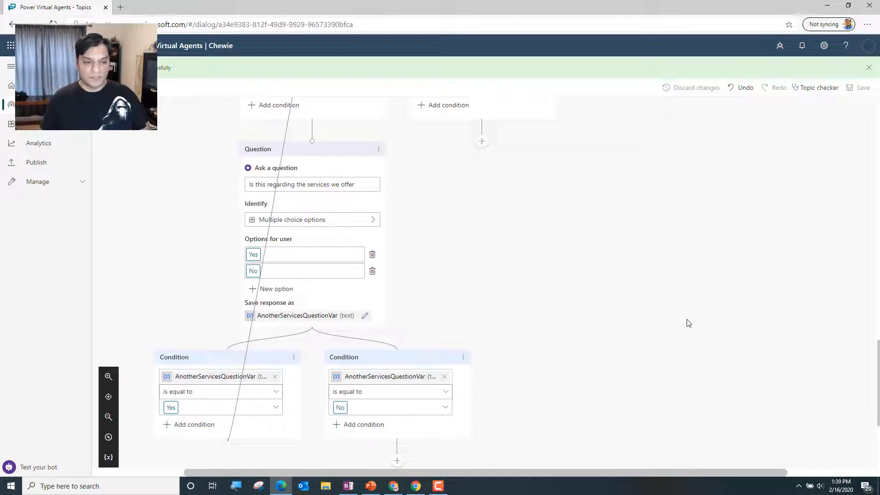
pyautogui.scroll(-4, 673, 318)
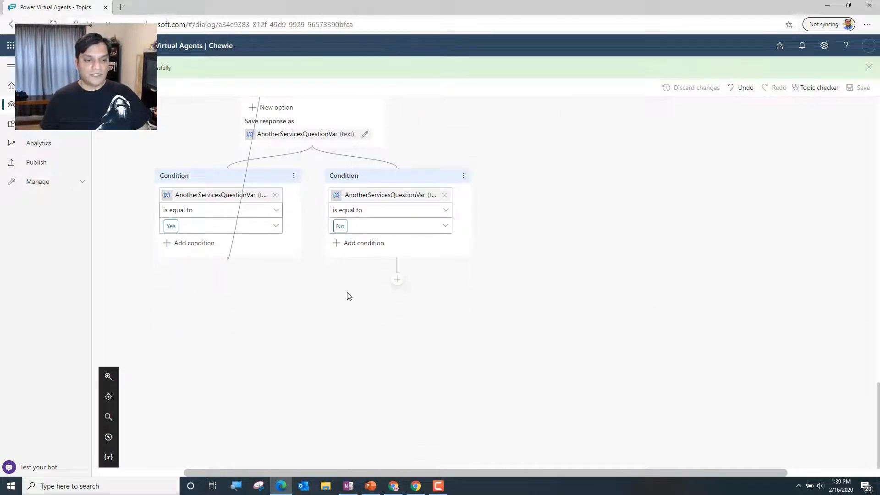
pyautogui.click(396, 284)
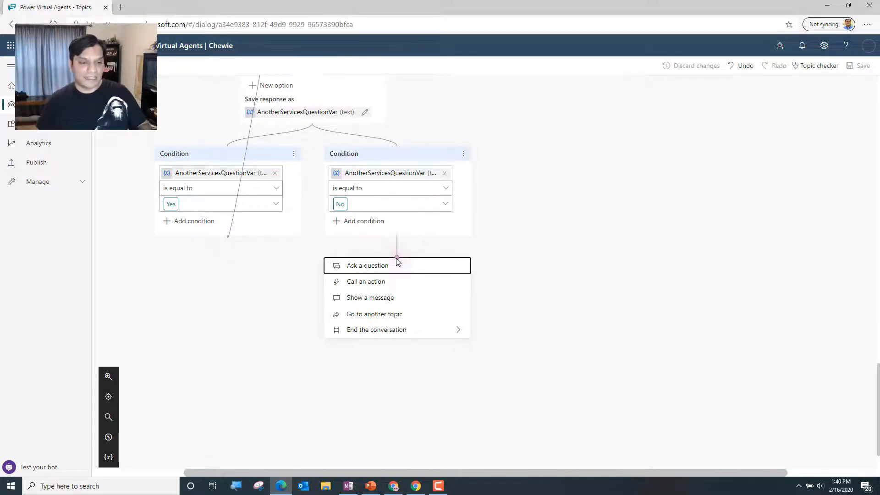
pyautogui.scroll(9, 218, 222)
pyautogui.scroll(1, 338, 125)
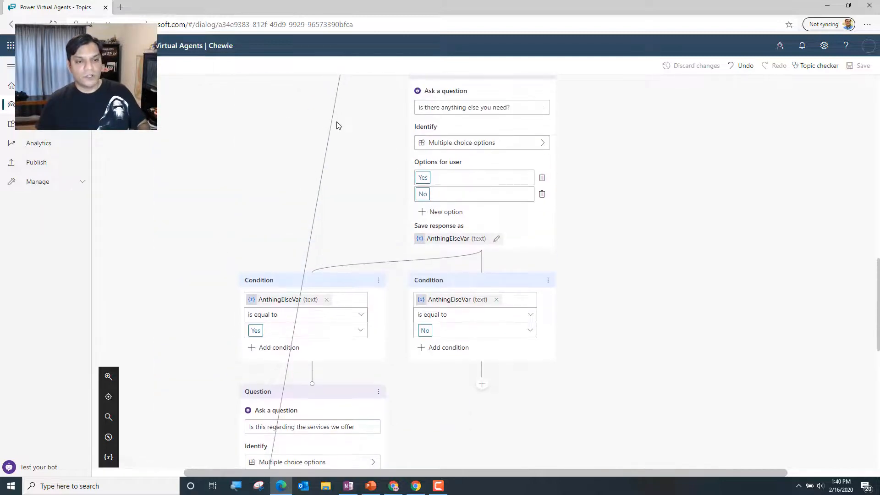
pyautogui.scroll(-10, 338, 124)
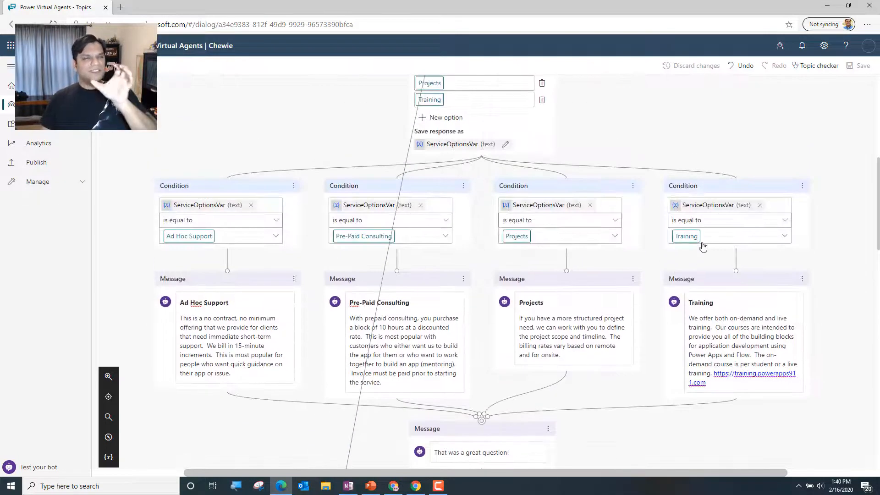
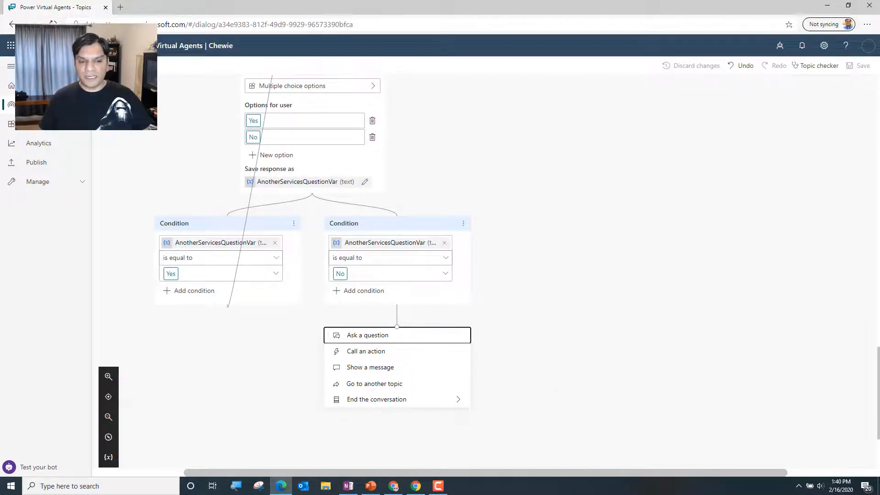
# End the conversation with a survey below the AnthingElseVar No condition
pyautogui.scroll(5, 643, 268)
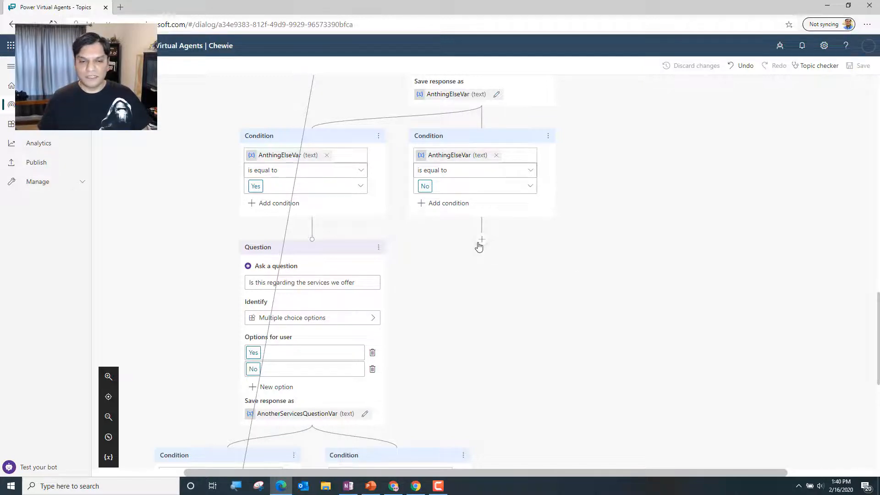
pyautogui.scroll(-5, 479, 246)
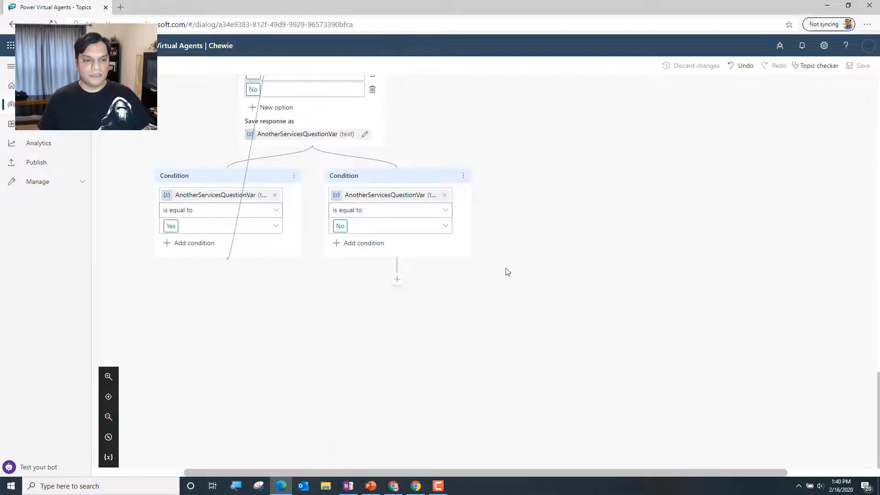
pyautogui.scroll(6, 588, 284)
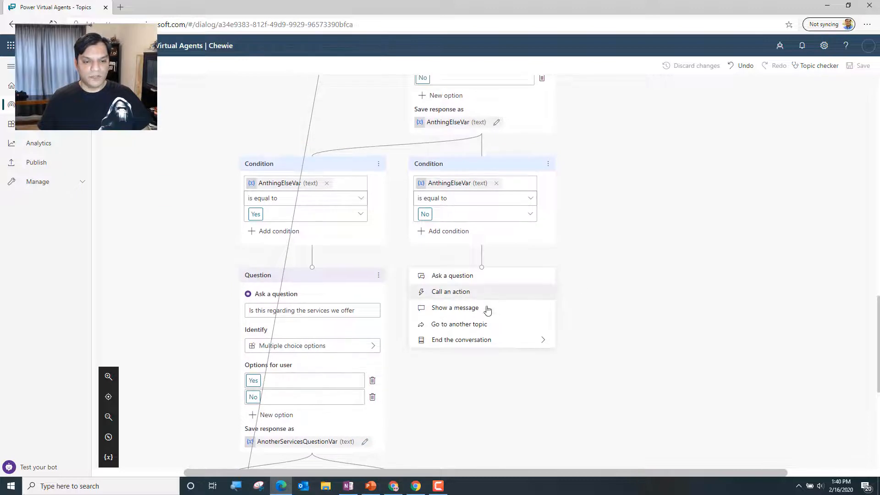
pyautogui.moveTo(482, 339)
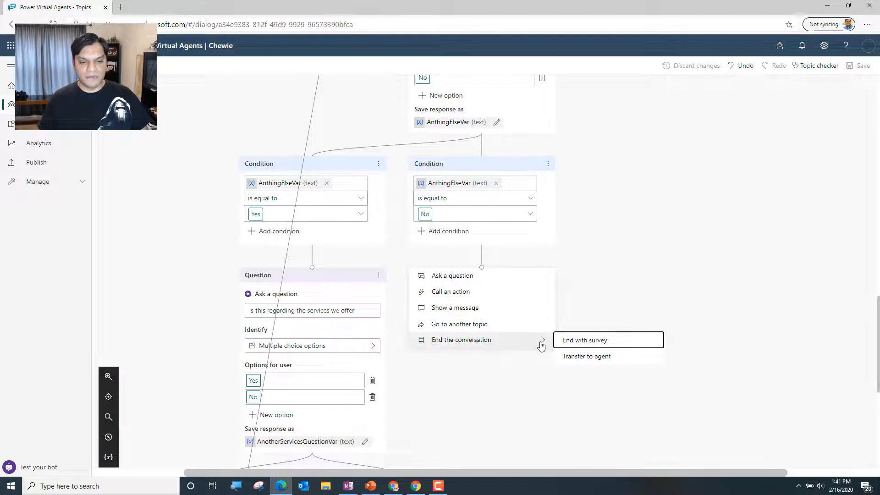
pyautogui.scroll(-5, 631, 402)
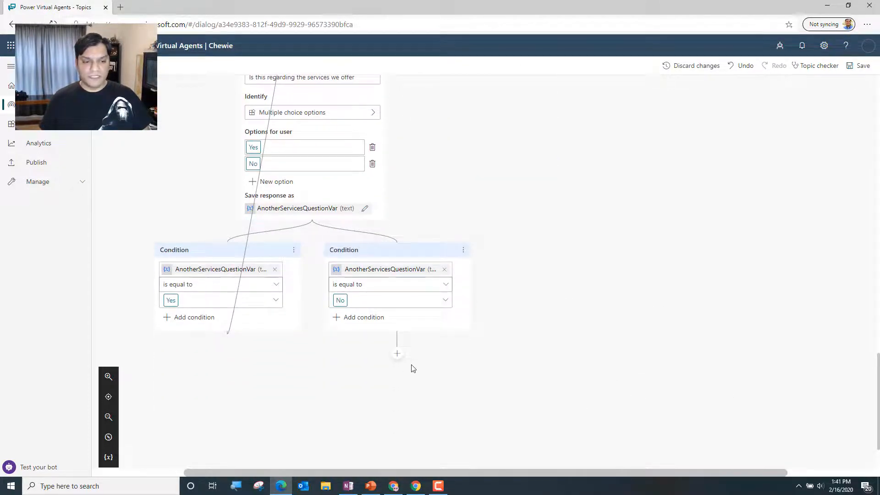
pyautogui.scroll(5, 692, 309)
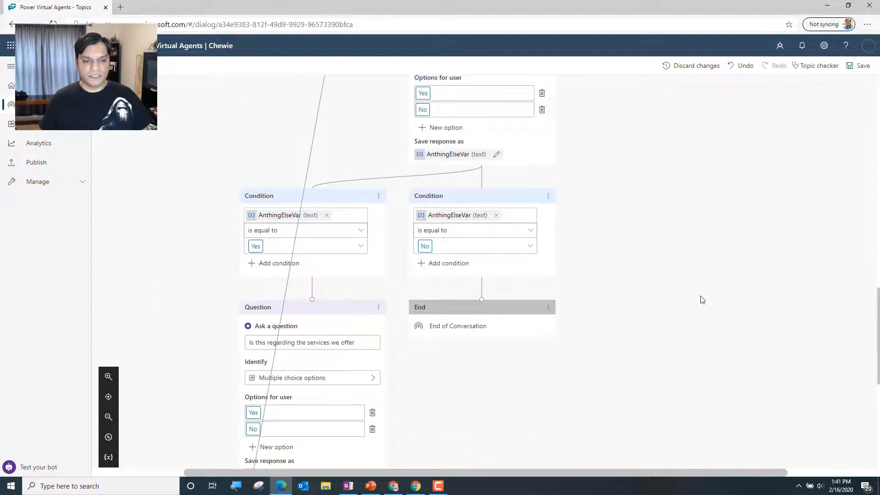
# Add the message "Okay, let me get someone to help" below the AnotherServicesQuestionVar No condition
pyautogui.scroll(-3, 701, 298)
pyautogui.scroll(-2, 426, 332)
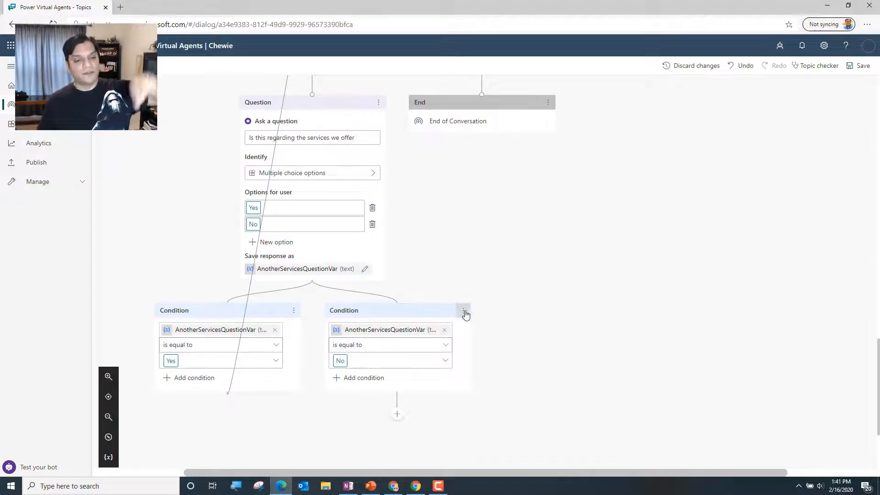
pyautogui.scroll(-1, 486, 374)
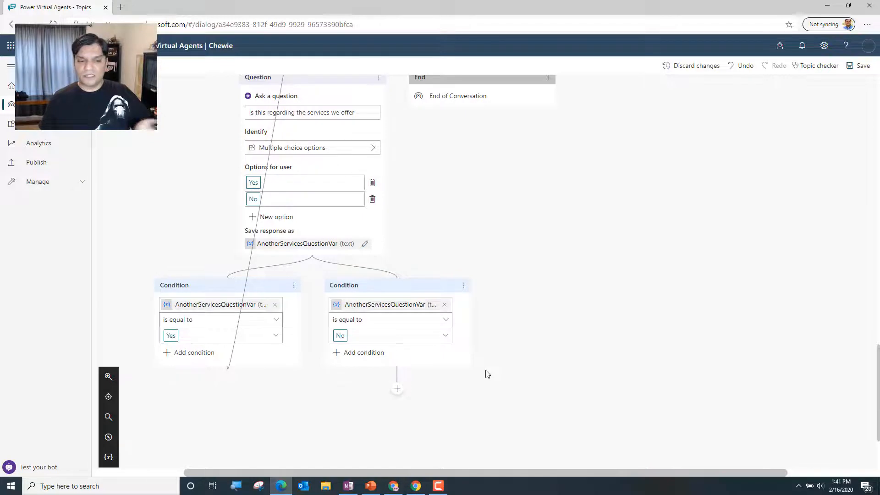
pyautogui.scroll(-1, 487, 374)
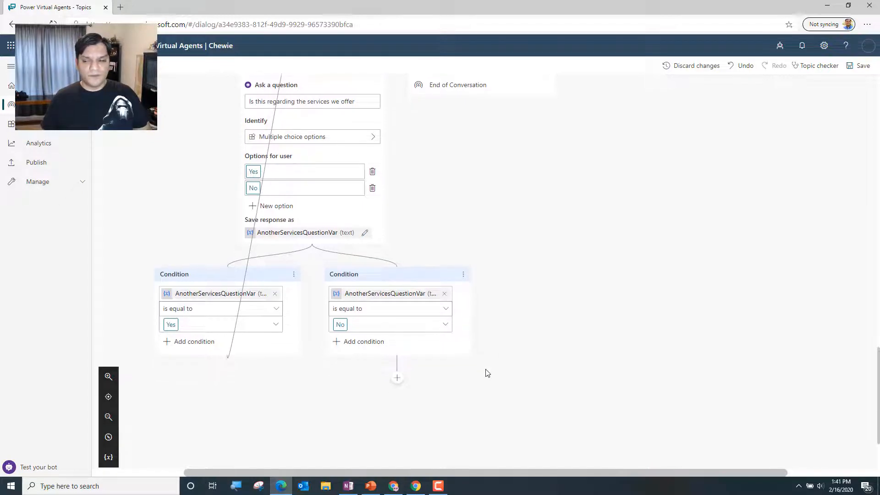
pyautogui.click(397, 379)
pyautogui.click(409, 421)
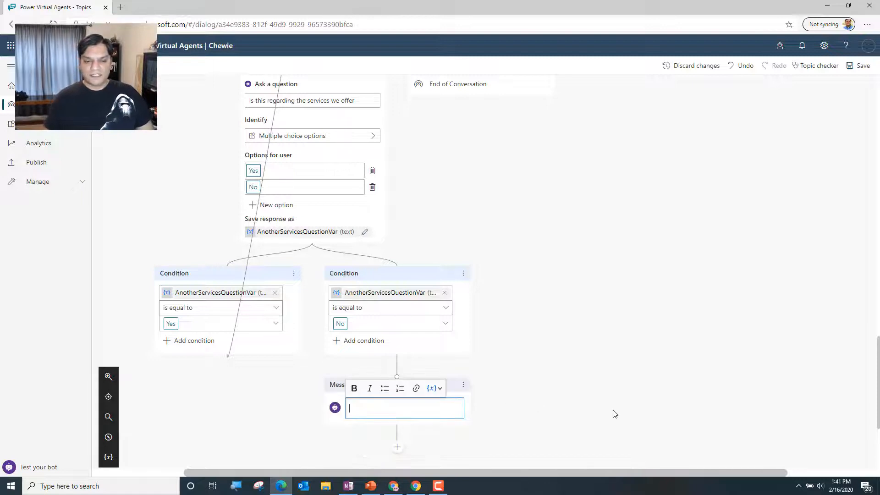
pyautogui.write('Okay, let me get ')
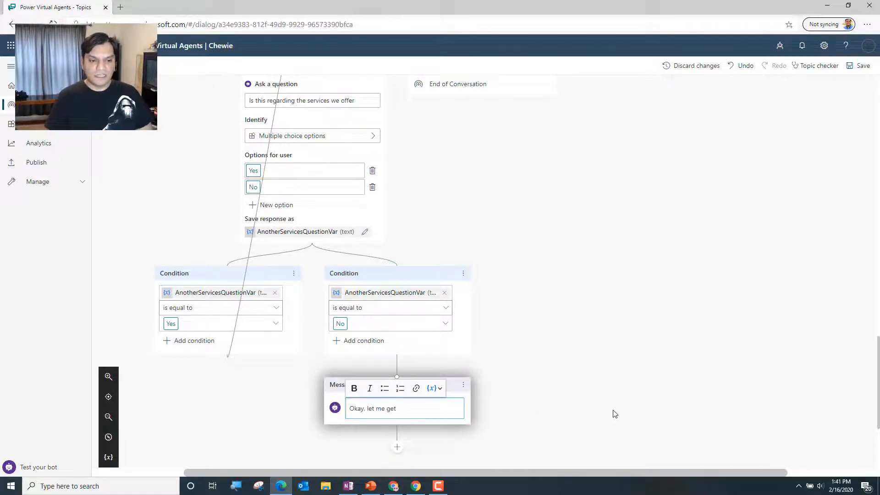
pyautogui.write('someone to help')
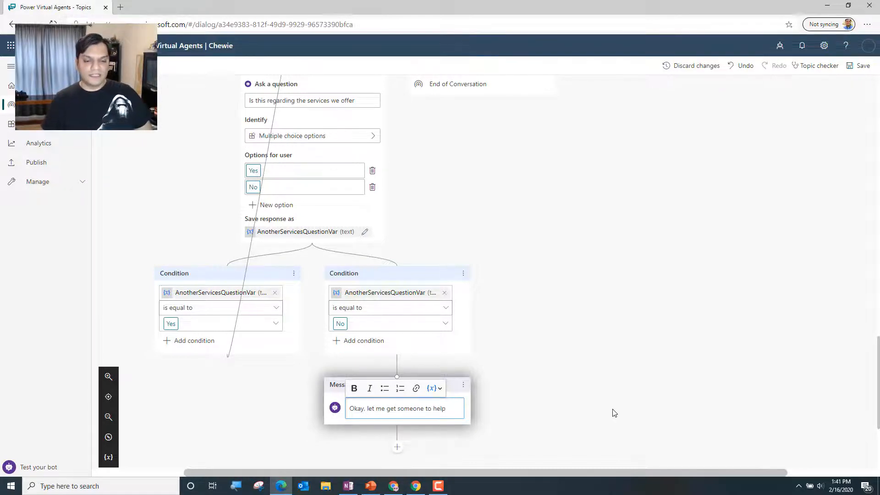
pyautogui.click(615, 413)
pyautogui.scroll(-2, 615, 413)
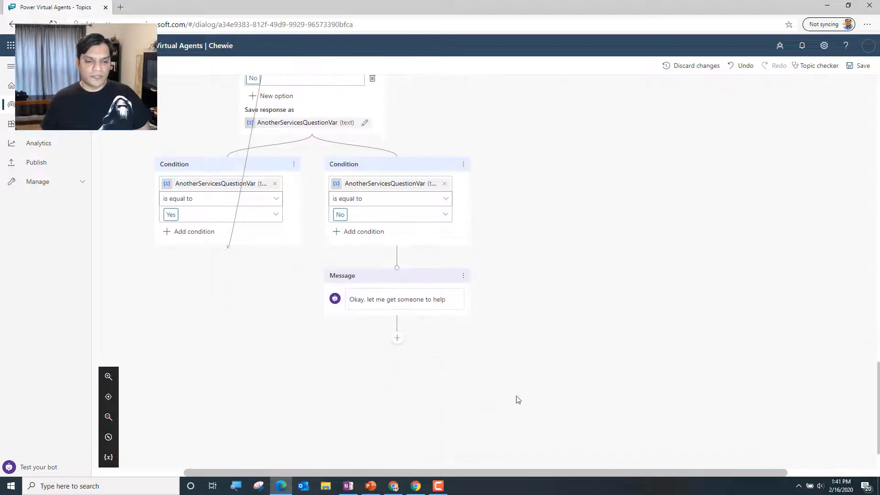
# Check the callable actions below the new message, and add a second message reading "This is where you escalate"
pyautogui.click(398, 340)
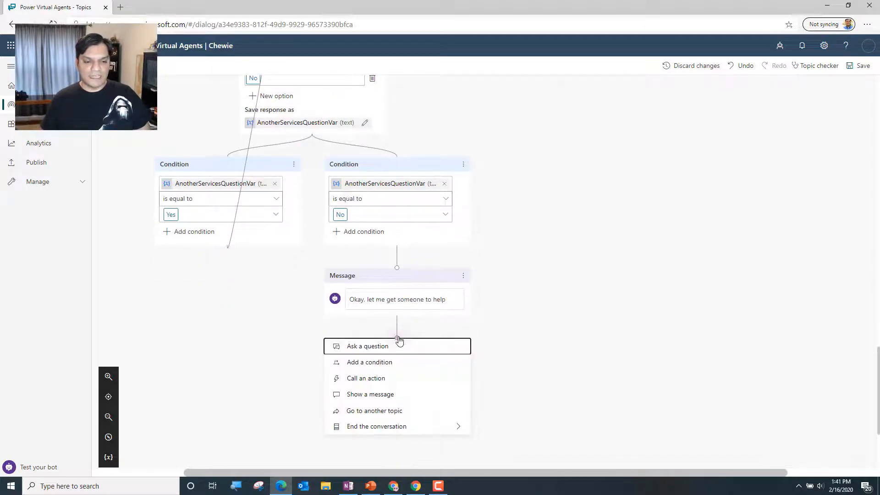
pyautogui.click(394, 384)
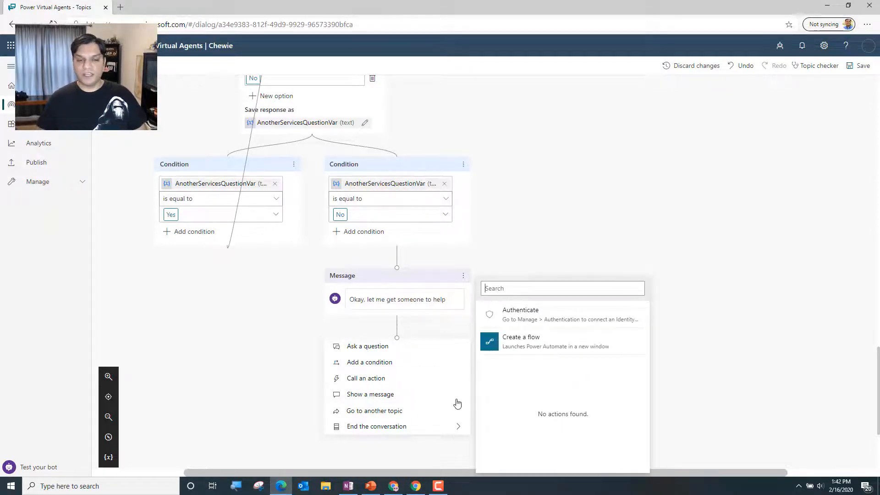
pyautogui.moveTo(436, 427)
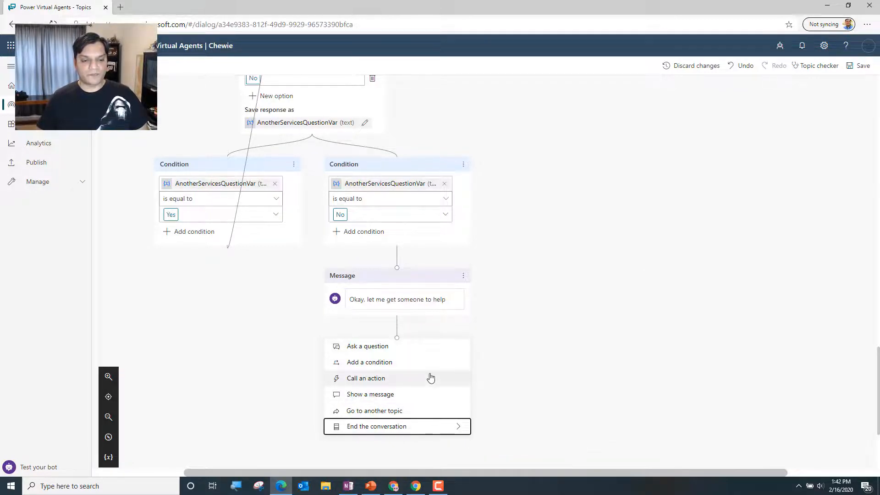
pyautogui.moveTo(429, 377)
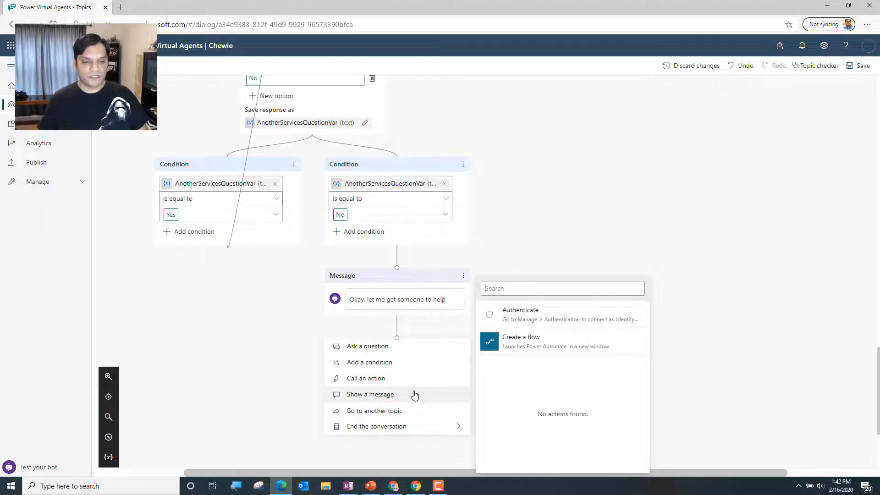
pyautogui.click(414, 394)
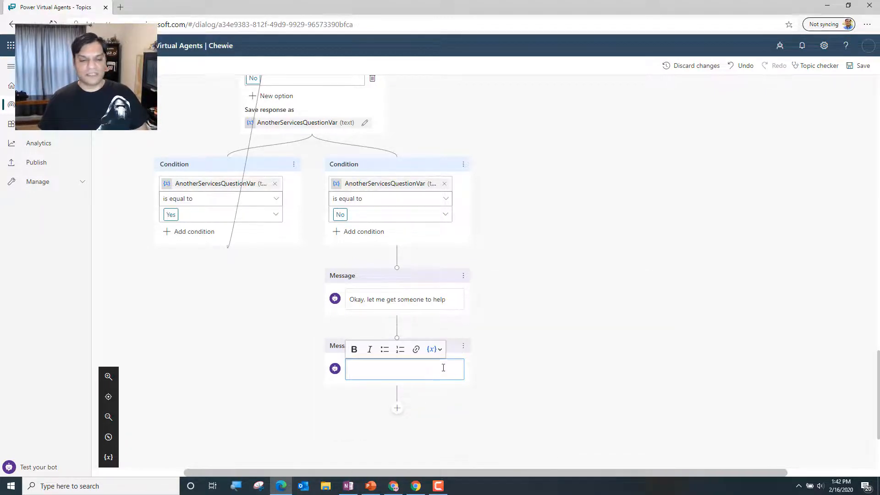
pyautogui.write('This is where you escalate')
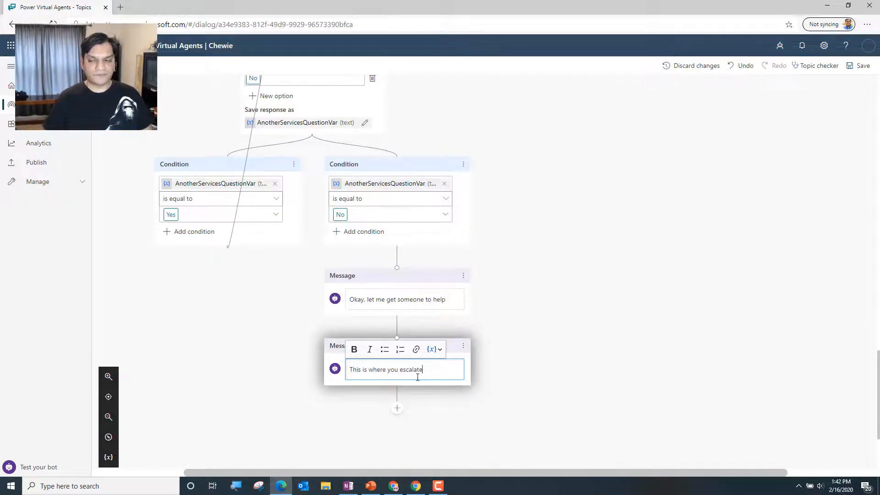
pyautogui.click(518, 379)
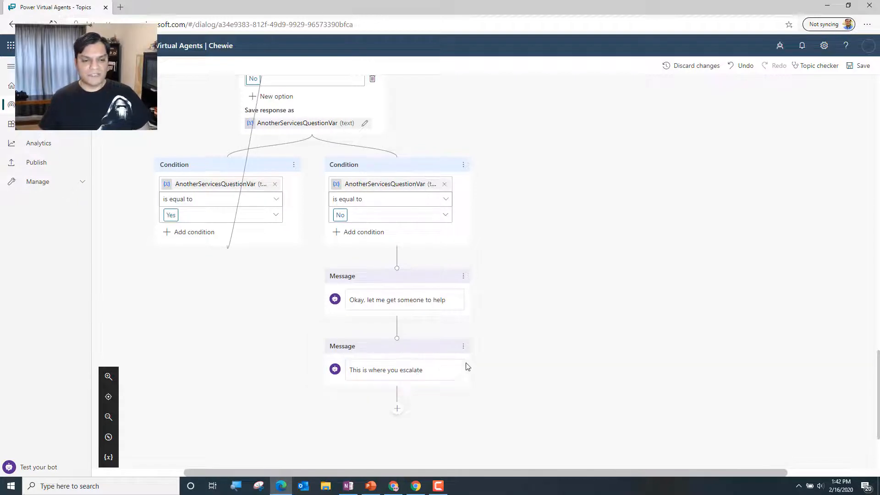
# Check which actions can be called between the two messages of the No branch
pyautogui.click(397, 329)
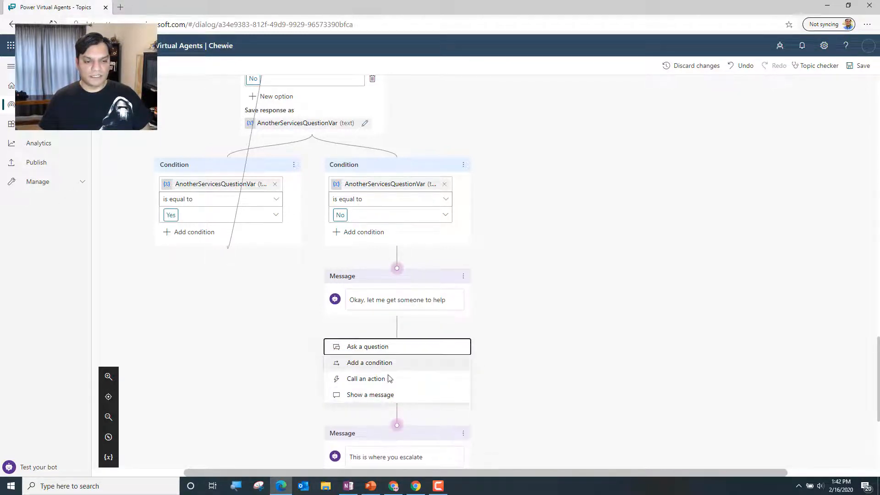
pyautogui.click(388, 384)
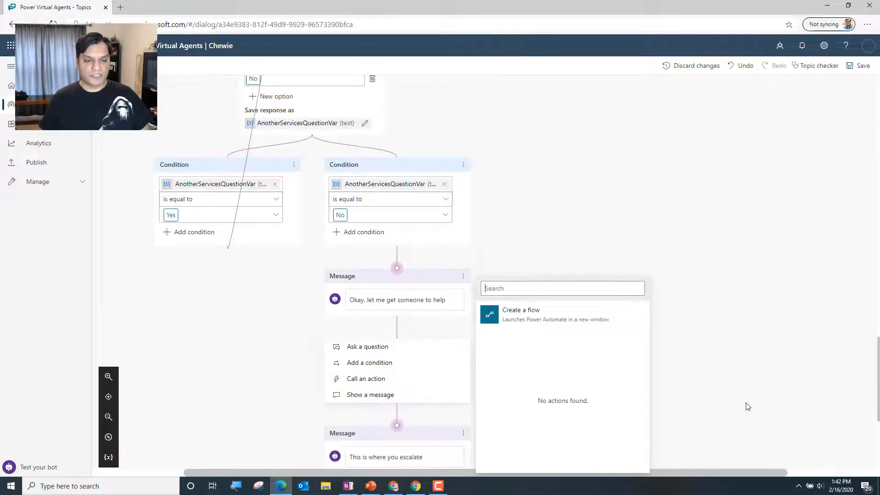
pyautogui.scroll(-1, 747, 406)
pyautogui.click(407, 396)
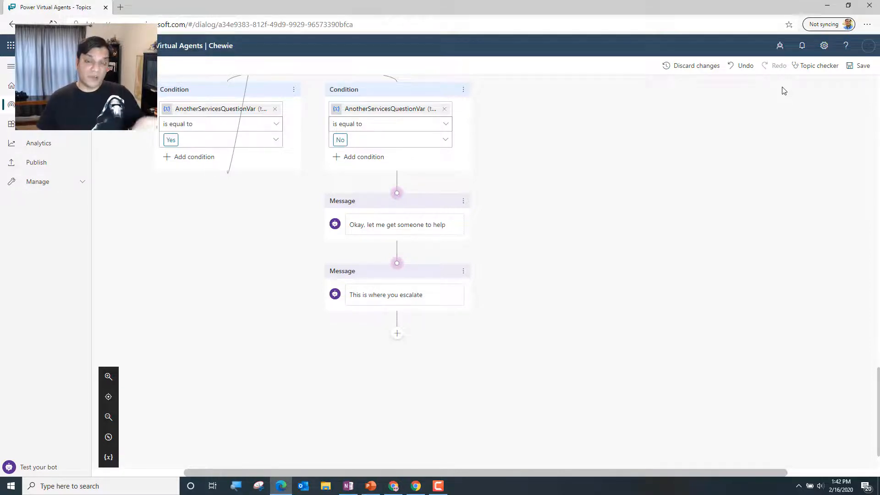
# Start rewording the second message as "Great an" and delete that message node
pyautogui.moveTo(424, 294); pyautogui.dragTo(350, 296)
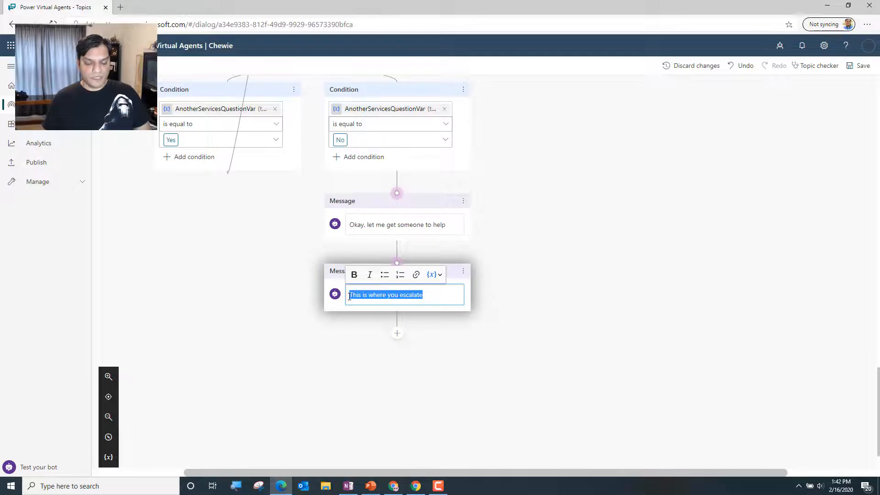
pyautogui.write('Greta se')
pyautogui.press('BackSpace')
pyautogui.press('BackSpace')
pyautogui.press('BackSpace')
pyautogui.press('BackSpace')
pyautogui.press('BackSpace')
pyautogui.write('at an')
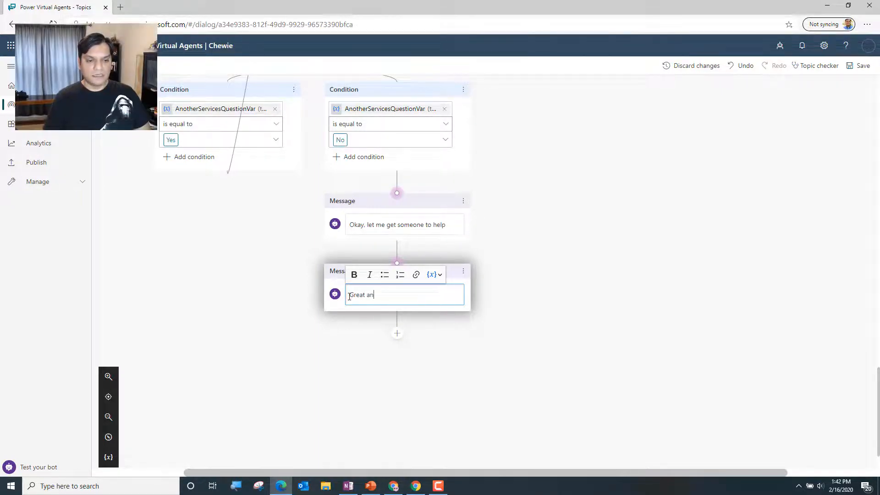
pyautogui.click(467, 274)
pyautogui.click(491, 278)
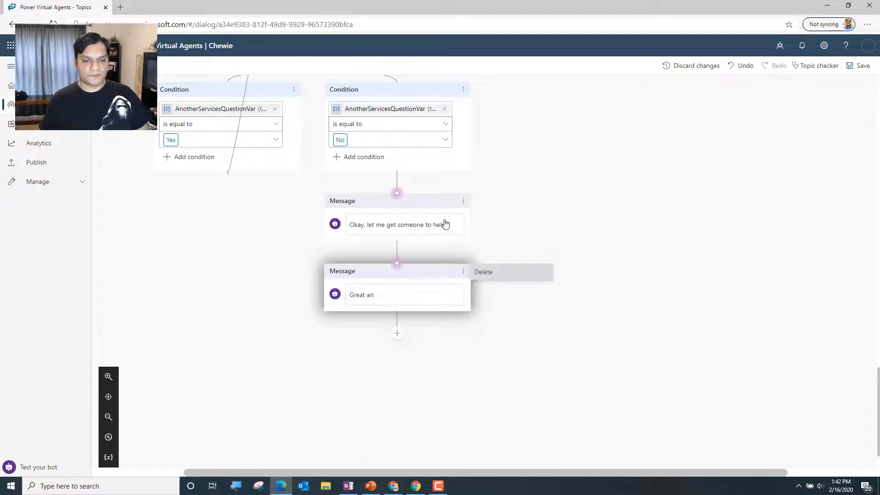
# Reword the remaining message to "Okay, the next thing you can do is send an email with detail description to" plus the support e-mail address
pyautogui.click(447, 247)
pyautogui.press('BackSpace')
pyautogui.press('BackSpace')
pyautogui.press('BackSpace')
pyautogui.press('BackSpace')
pyautogui.press('BackSpace')
pyautogui.press('BackSpace')
pyautogui.press('BackSpace')
pyautogui.press('BackSpace')
pyautogui.press('BackSpace')
pyautogui.press('BackSpace')
pyautogui.press('BackSpace')
pyautogui.press('BackSpace')
pyautogui.press('BackSpace')
pyautogui.press('BackSpace')
pyautogui.press('BackSpace')
pyautogui.press('BackSpace')
pyautogui.press('BackSpace')
pyautogui.press('BackSpace')
pyautogui.press('BackSpace')
pyautogui.press('BackSpace')
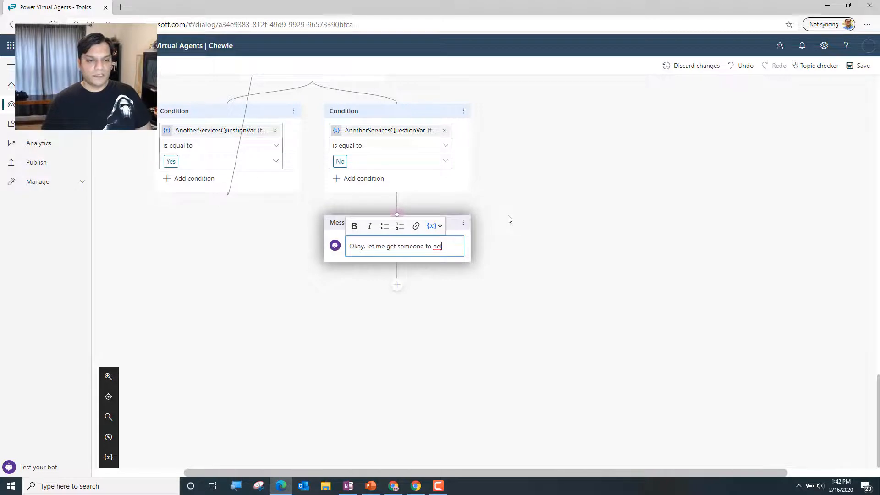
pyautogui.press('BackSpace')
pyautogui.press('BackSpace')
pyautogui.press('BackSpace')
pyautogui.press('BackSpace')
pyautogui.press('BackSpace')
pyautogui.press('BackSpace')
pyautogui.write('T')
pyautogui.press('BackSpace')
pyautogui.write('the next thing you can d')
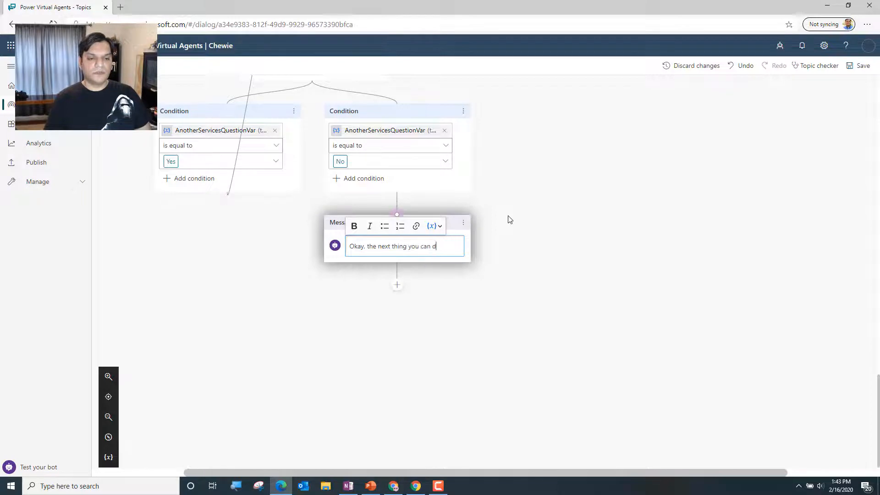
pyautogui.write('o is send an email')
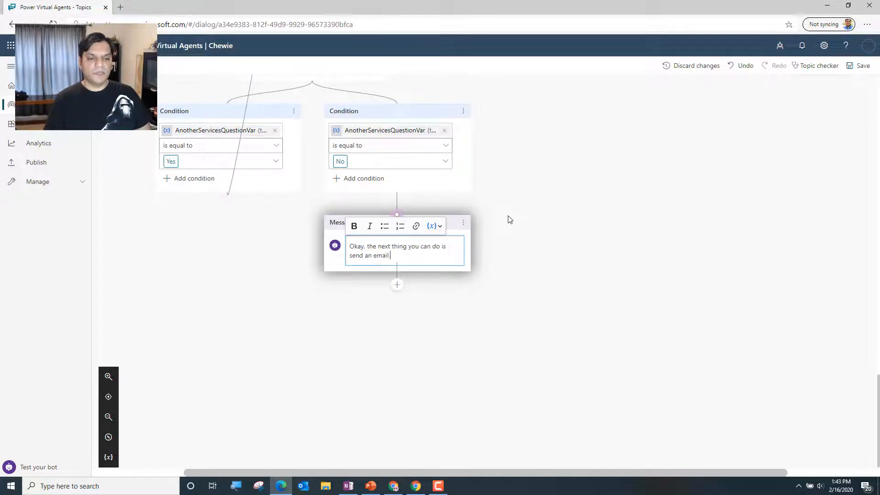
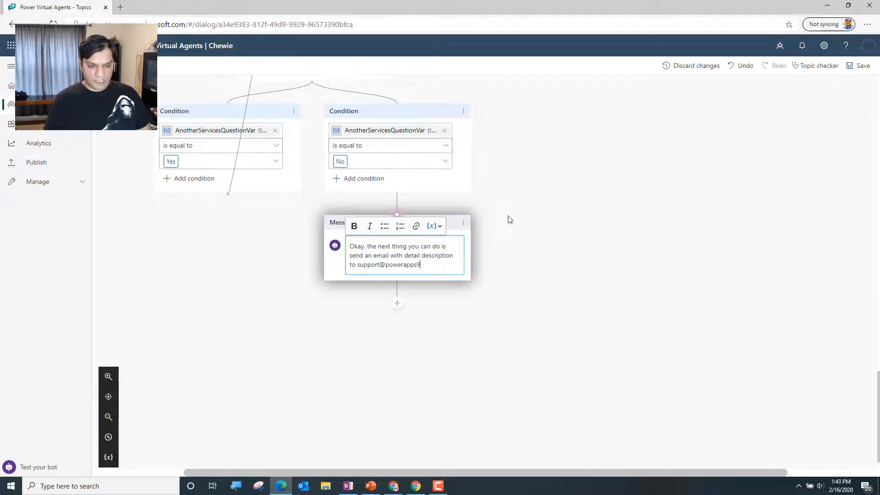
pyautogui.press('Return')
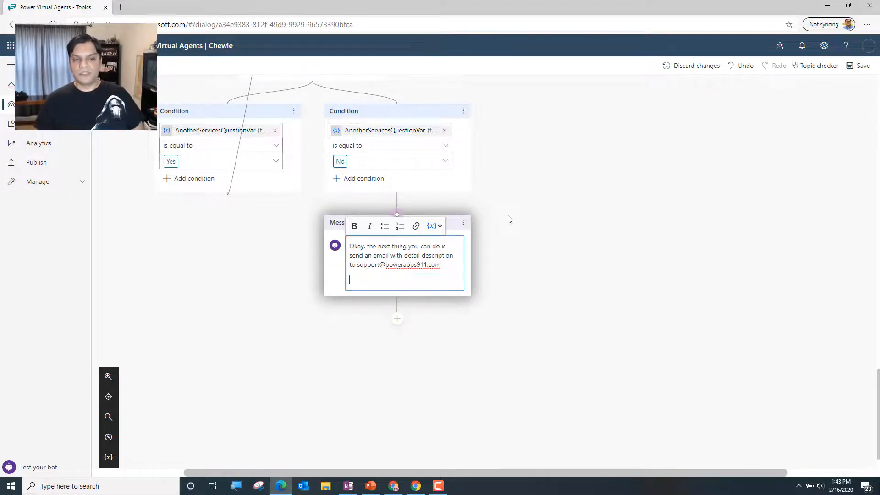
pyautogui.press('BackSpace')
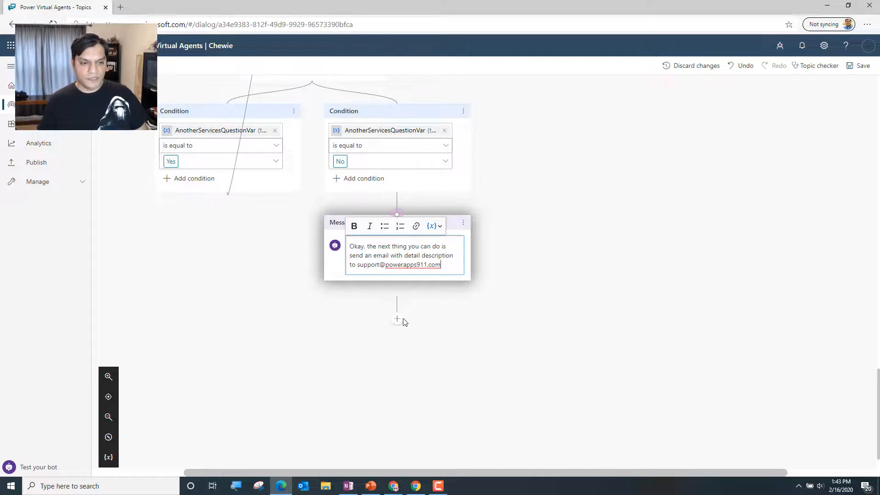
# Add an End of Conversation node below the support e-mail message, and save the topic
pyautogui.click(399, 324)
pyautogui.click(398, 321)
pyautogui.moveTo(418, 392)
pyautogui.click(499, 409)
pyautogui.click(347, 339)
pyautogui.click(463, 312)
pyautogui.click(479, 313)
pyautogui.click(397, 303)
pyautogui.moveTo(439, 393)
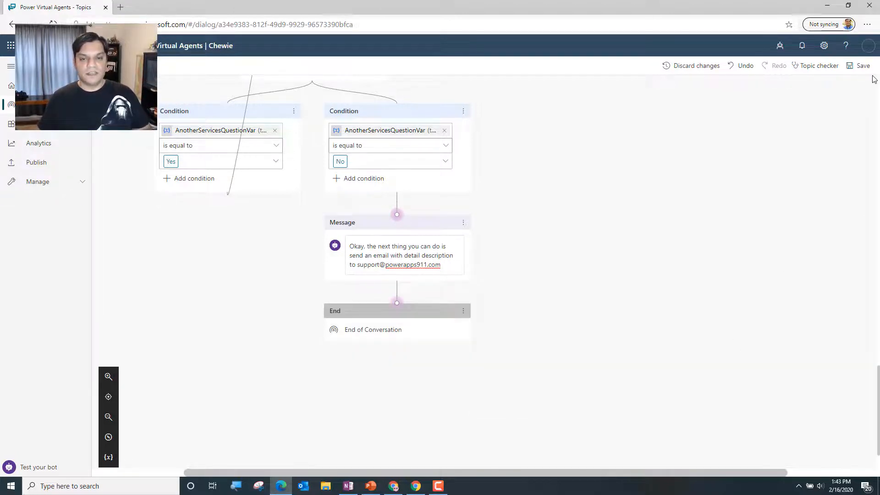
pyautogui.click(861, 66)
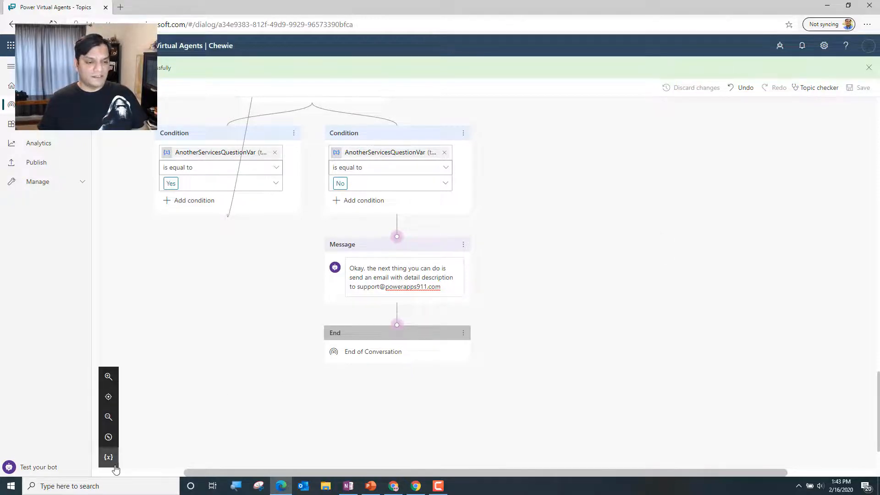
# Examine the overall flow of the Services topic from its trigger phrases to the service conditions, and display the canvas minimap
pyautogui.click(108, 418)
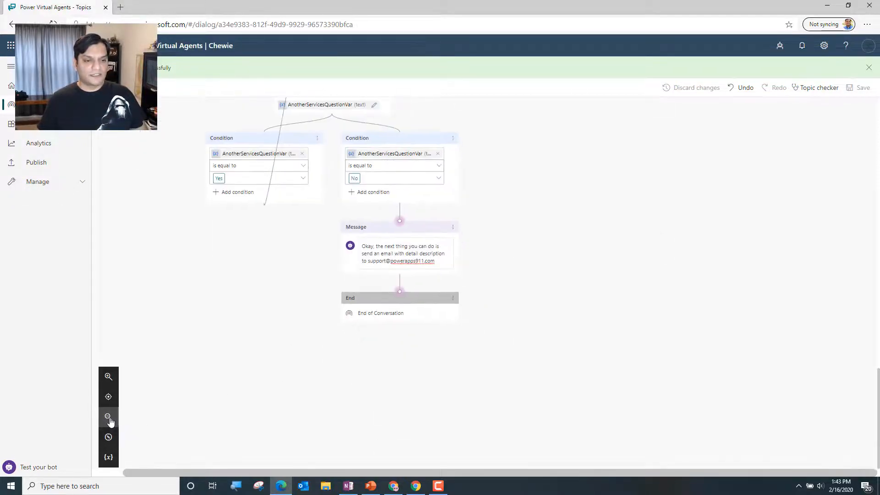
pyautogui.click(110, 419)
pyautogui.click(109, 418)
pyautogui.scroll(7, 583, 341)
pyautogui.scroll(5, 584, 344)
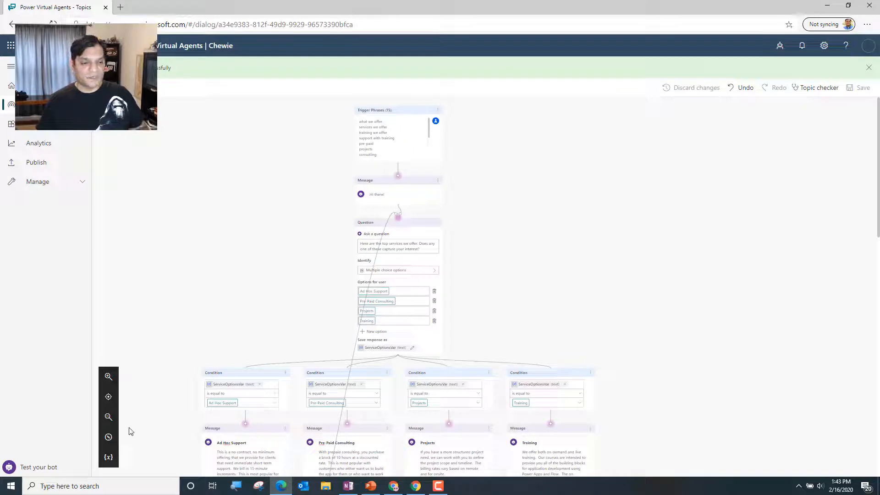
pyautogui.click(108, 377)
pyautogui.click(108, 376)
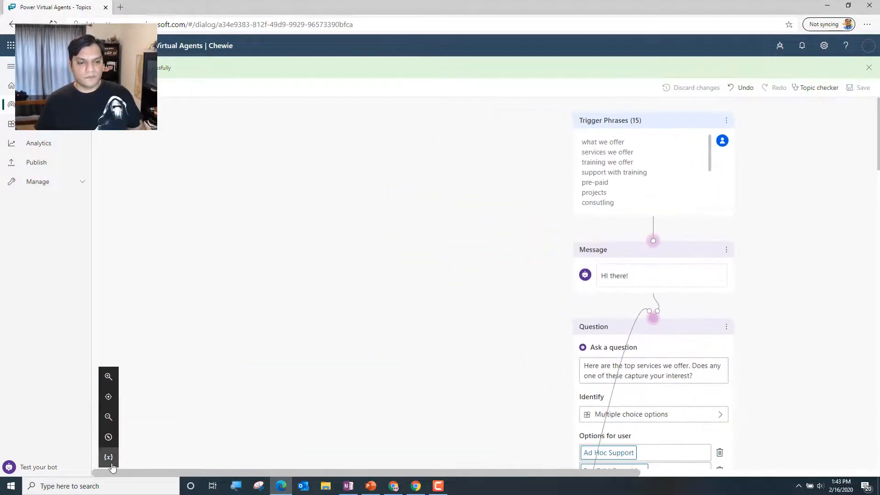
pyautogui.click(107, 455)
pyautogui.click(109, 438)
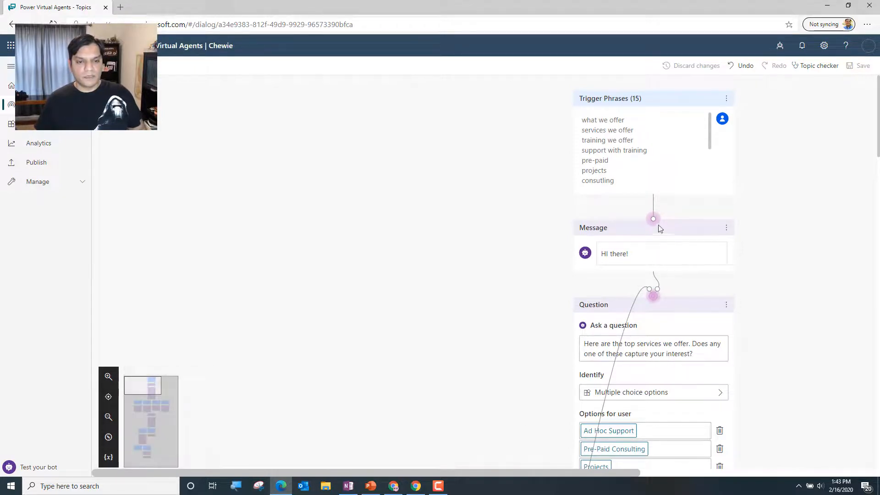
# Review the Services topic from the four service conditions through the follow-up questions to the support e-mail message and End of Conversation
pyautogui.moveTo(143, 390); pyautogui.dragTo(151, 409)
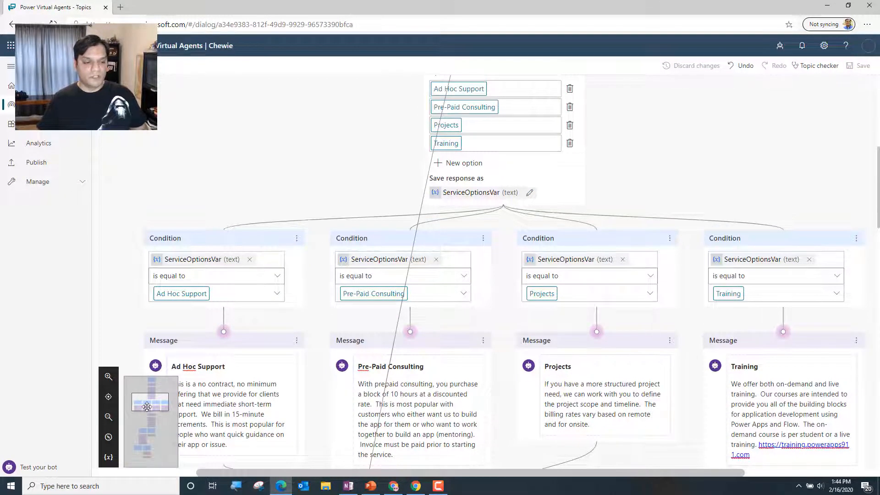
pyautogui.moveTo(147, 406); pyautogui.dragTo(148, 414)
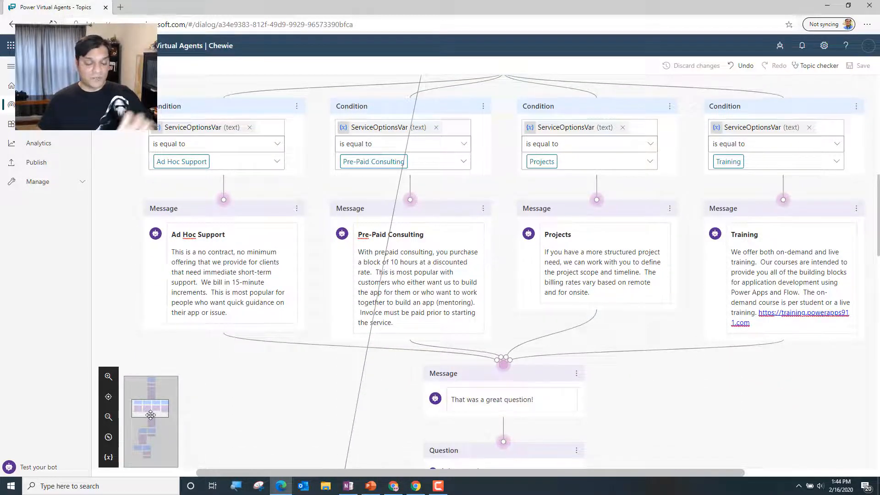
pyautogui.moveTo(150, 414)
pyautogui.mouseDown()
pyautogui.moveTo(149, 425)
pyautogui.moveTo(150, 414)
pyautogui.mouseUp()
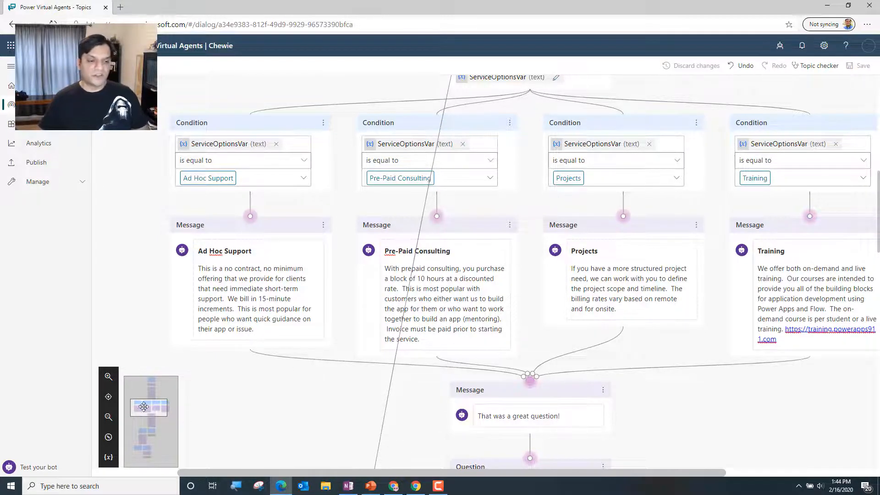
pyautogui.moveTo(143, 407); pyautogui.dragTo(144, 431)
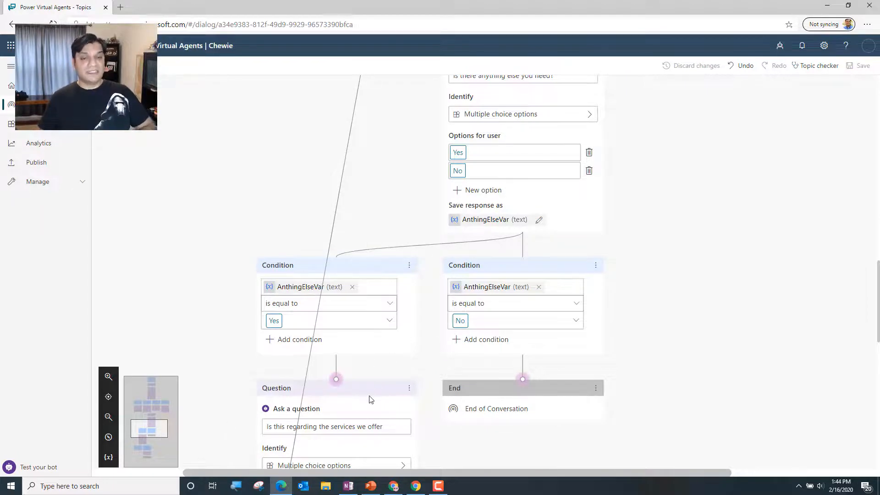
pyautogui.moveTo(156, 429); pyautogui.dragTo(156, 442)
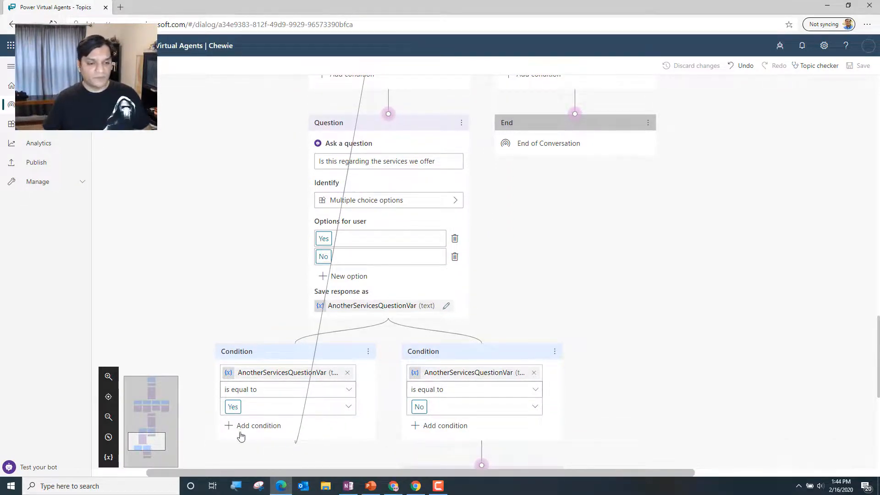
pyautogui.moveTo(154, 441); pyautogui.dragTo(152, 456)
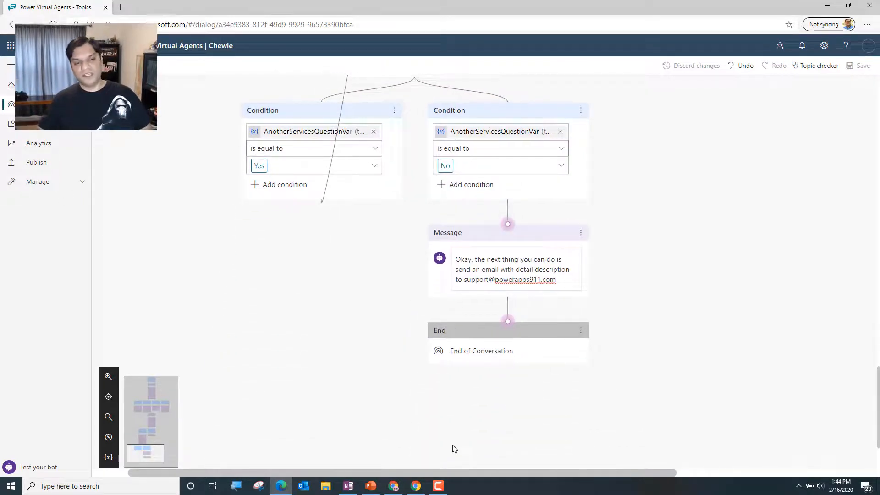
# Open the test chat for the bot and greet it with "Hi there"
pyautogui.click(29, 468)
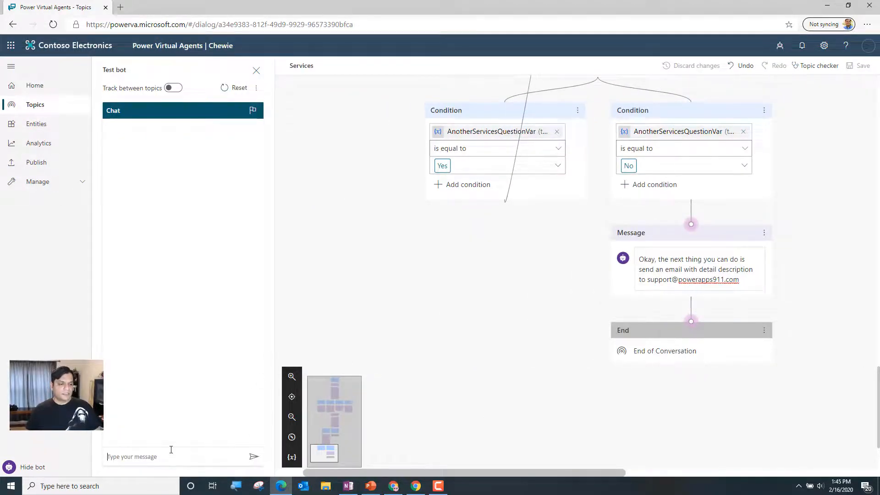
pyautogui.write('Hi there')
pyautogui.press('Return')
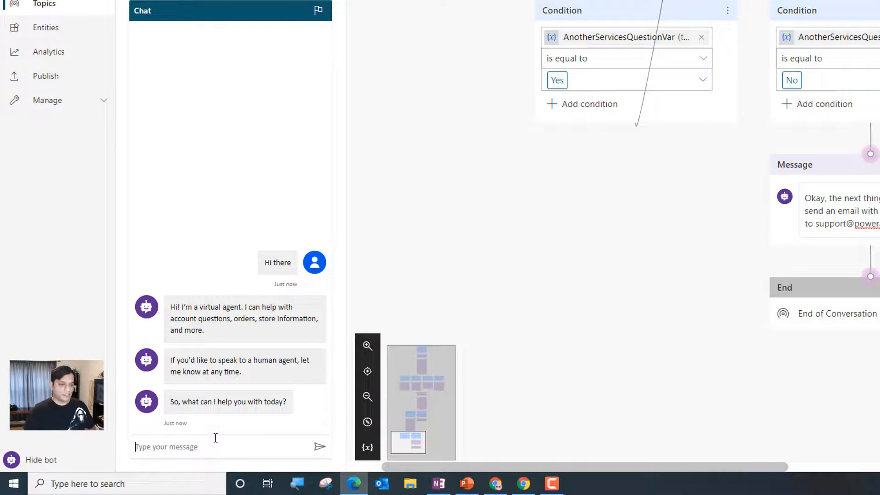
pyautogui.click(216, 439)
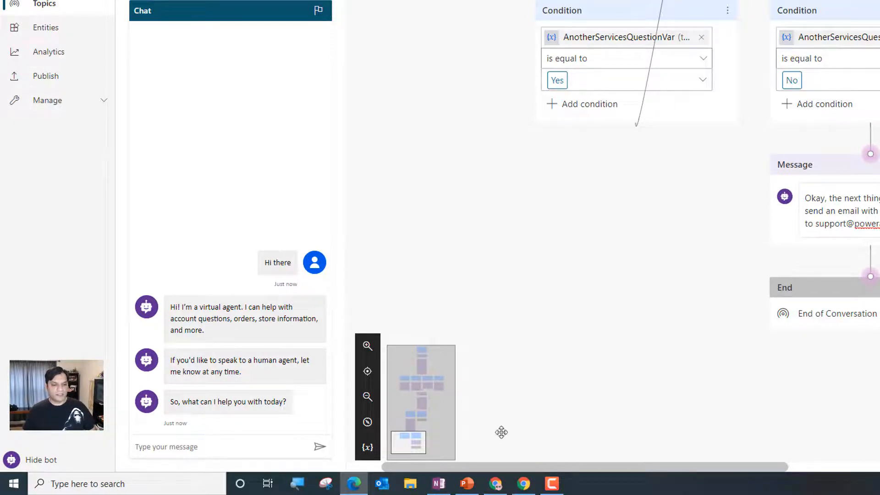
# Trigger the Services topic in the test chat by sending "Services" and confirming that topic with Yes
pyautogui.click(169, 453)
pyautogui.write('Services')
pyautogui.press('Return')
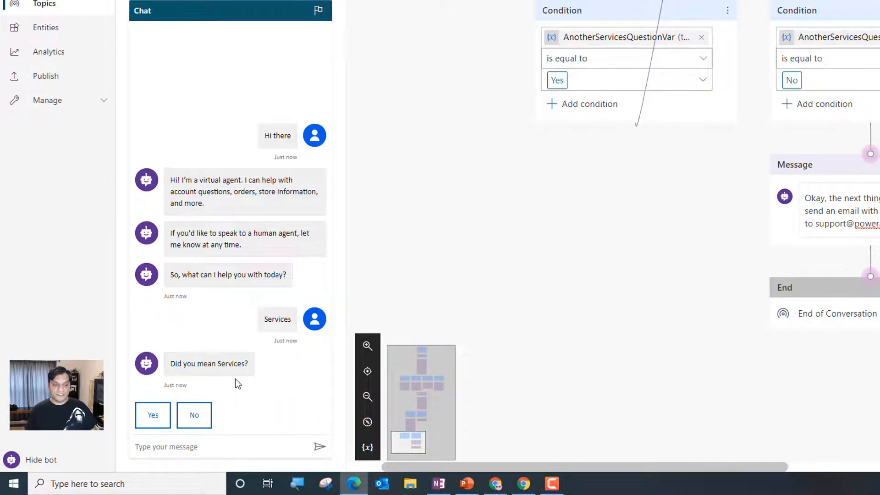
pyautogui.click(150, 420)
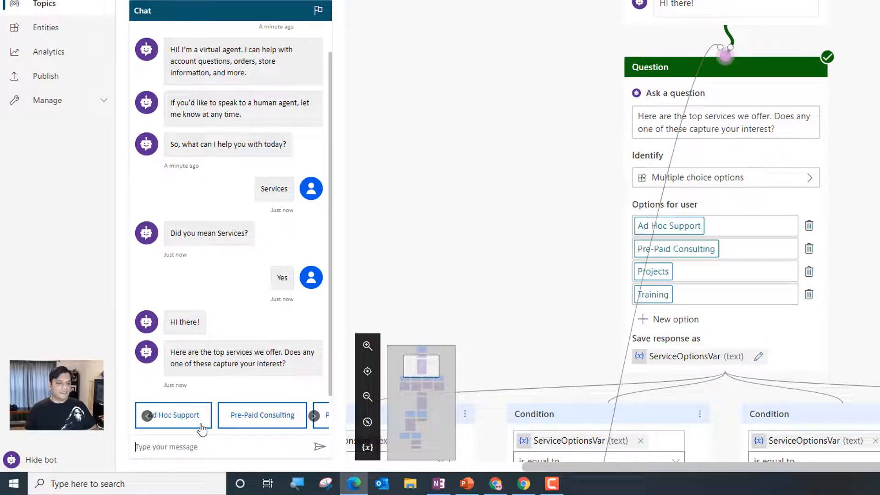
# Choose Ad Hoc Support in the test chat and examine the followed path and remaining branches on the topic canvas
pyautogui.click(181, 430)
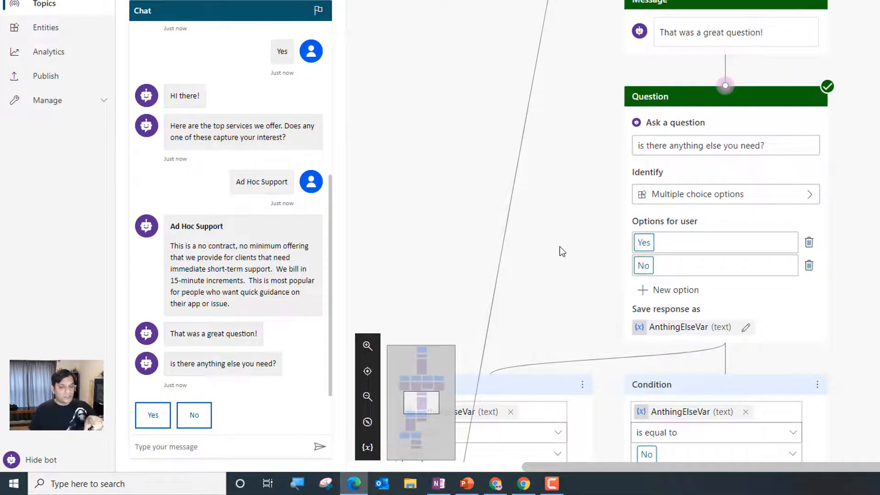
pyautogui.scroll(3, 560, 247)
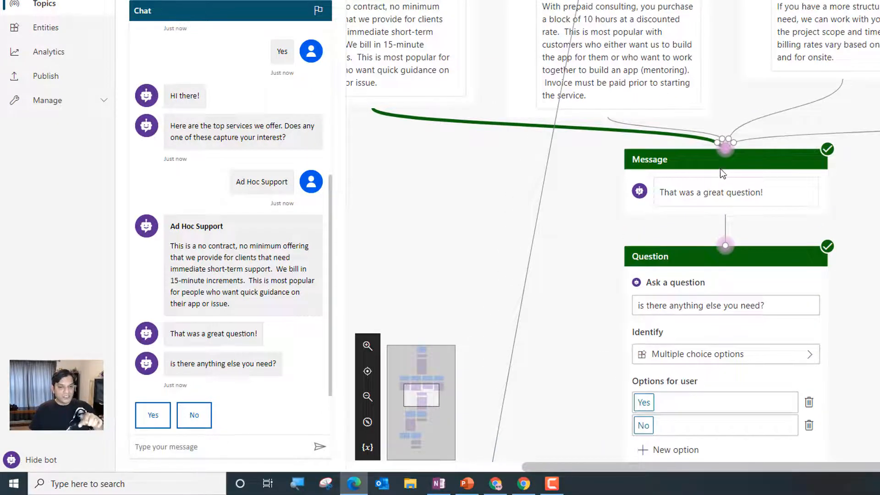
pyautogui.scroll(-1, 788, 317)
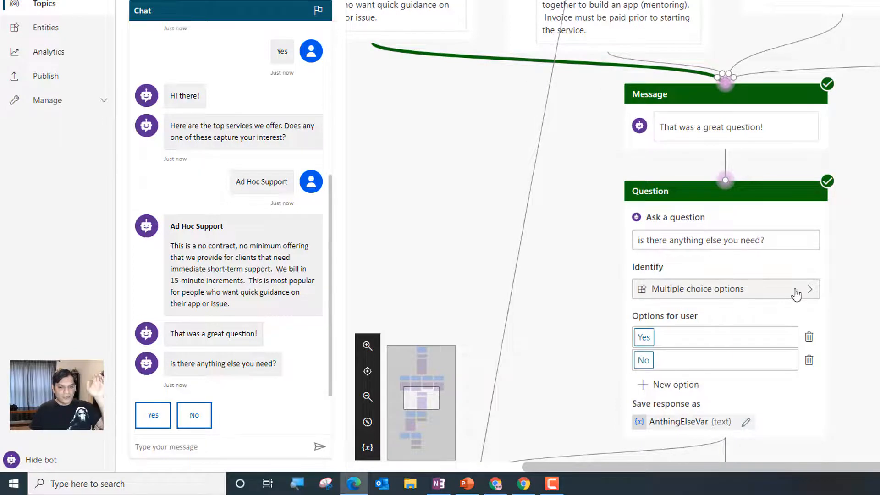
pyautogui.scroll(-1, 796, 294)
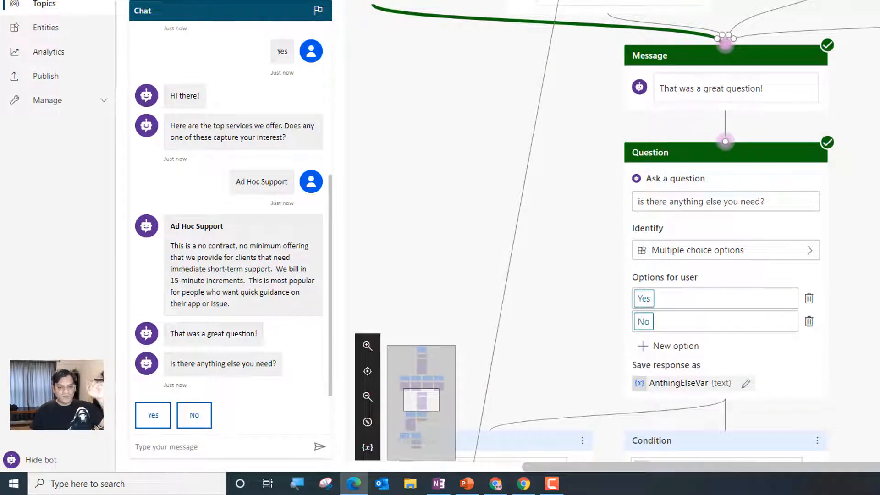
pyautogui.scroll(-6, 609, 230)
pyautogui.scroll(-5, 609, 229)
pyautogui.hscroll(-1, 609, 229)
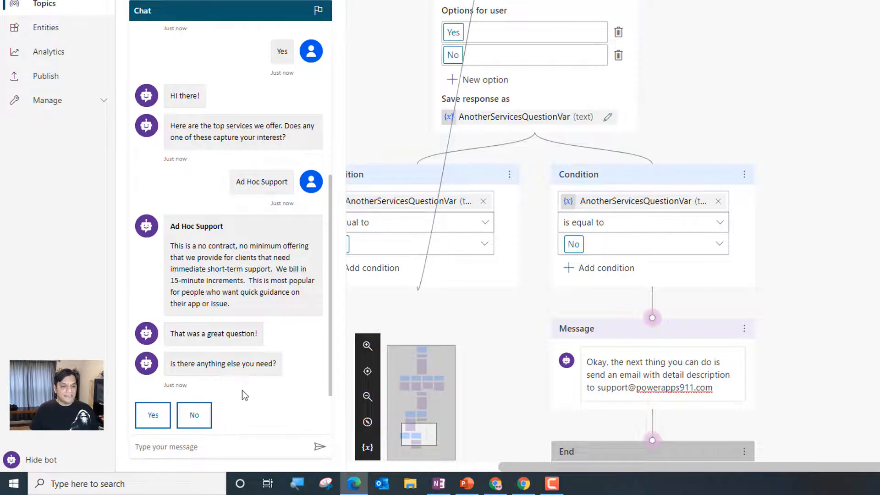
# Answer Yes to needing anything else and to the services question, looping back to the service options, and choose Pre-Paid Consulting
pyautogui.click(150, 423)
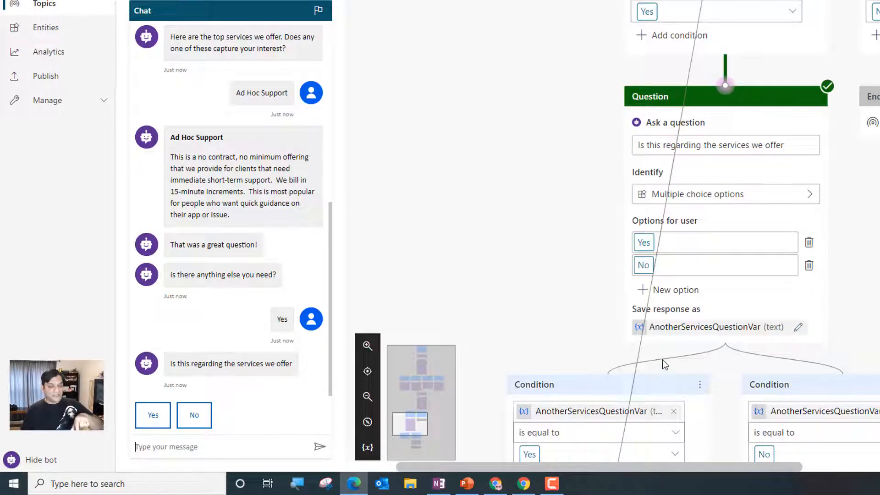
pyautogui.scroll(-10, 661, 360)
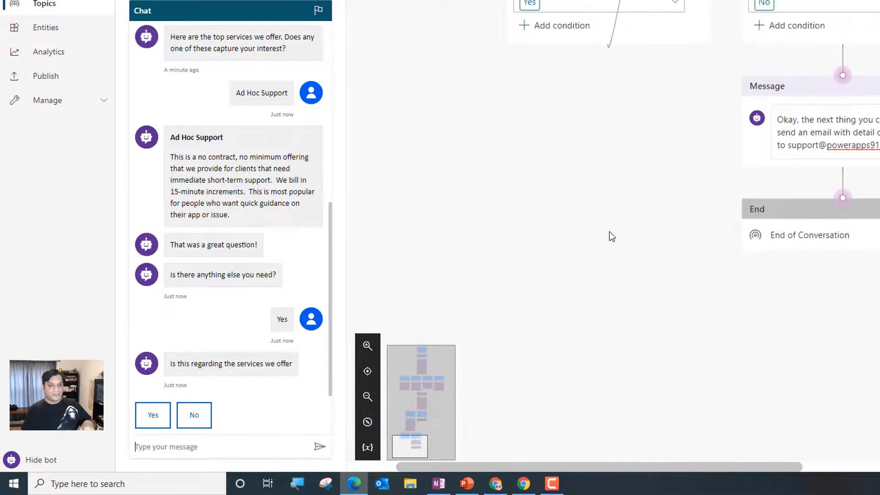
pyautogui.click(152, 415)
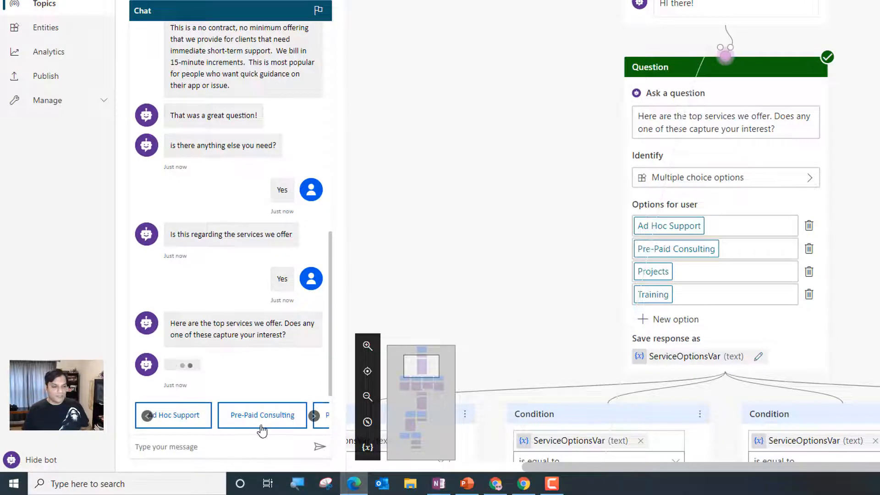
pyautogui.click(285, 417)
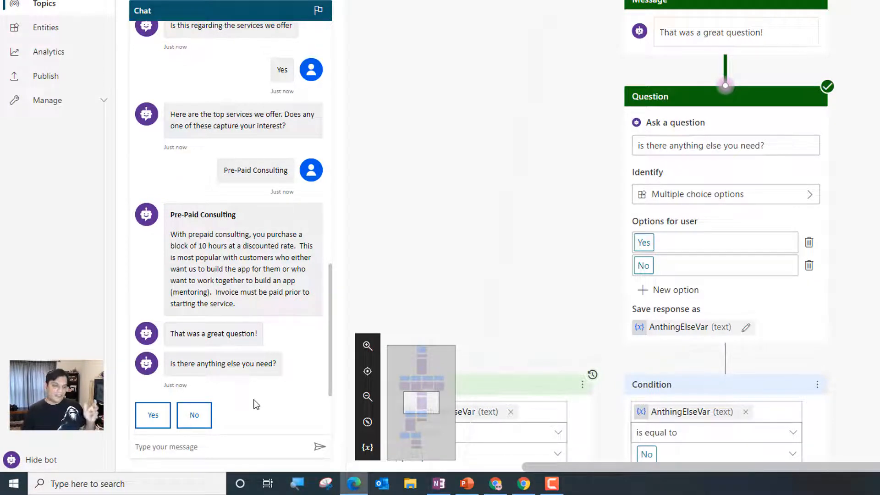
# End the test conversation by answering No to needing anything else, Yes to the question being answered, rating it Excellent and declining further help
pyautogui.click(207, 416)
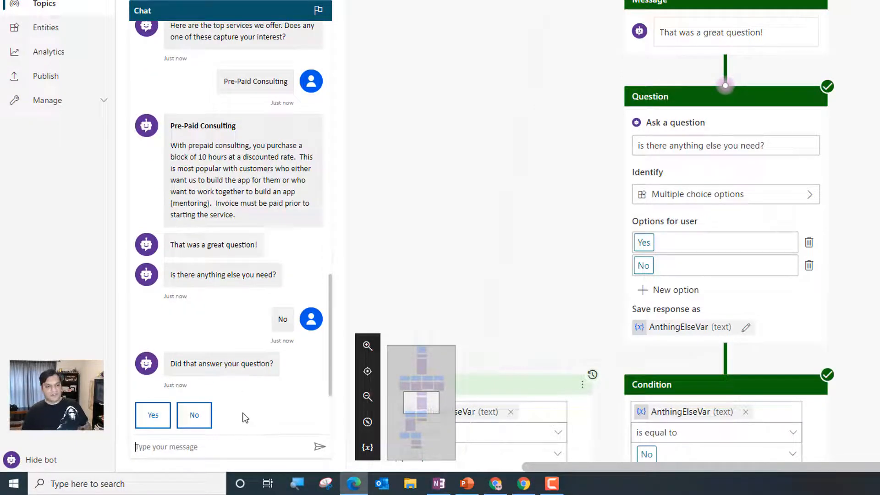
pyautogui.click(153, 415)
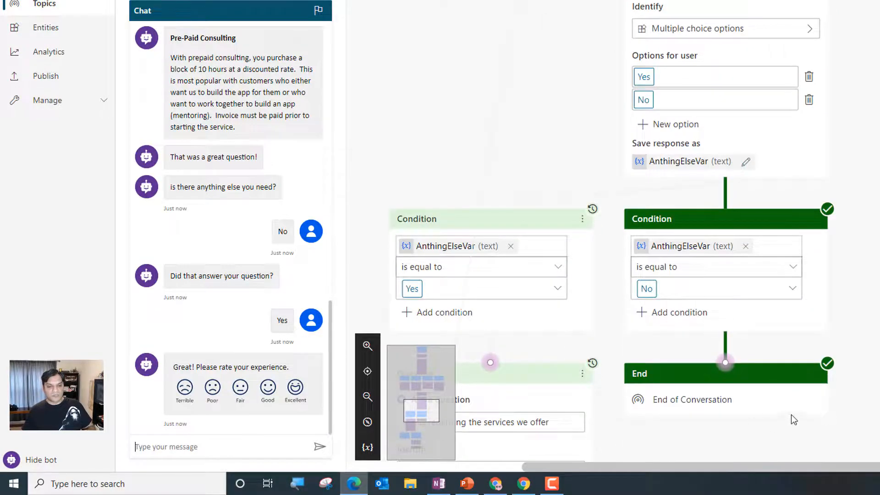
pyautogui.click(295, 387)
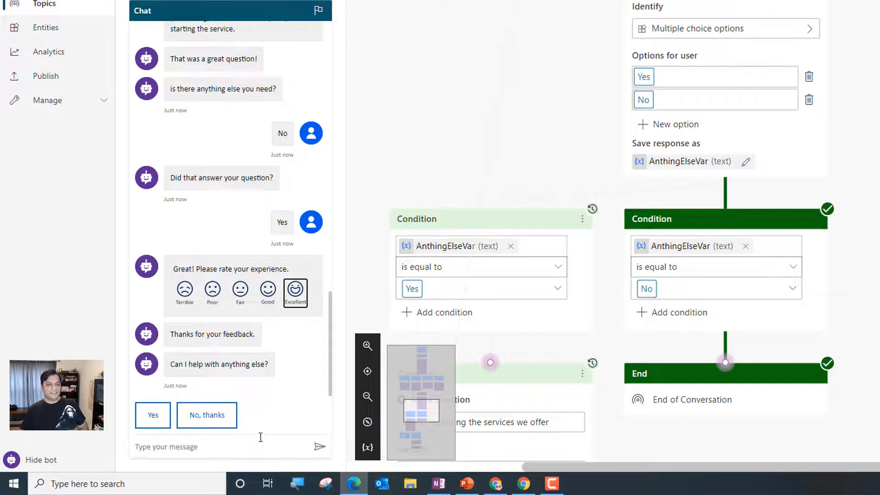
pyautogui.click(191, 415)
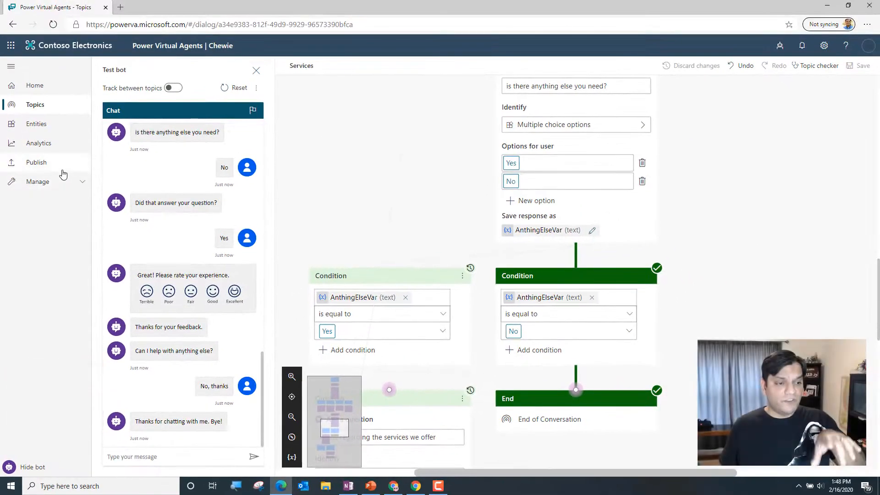
# Publish the latest content of the Chewie bot and confirm the publication
pyautogui.click(39, 172)
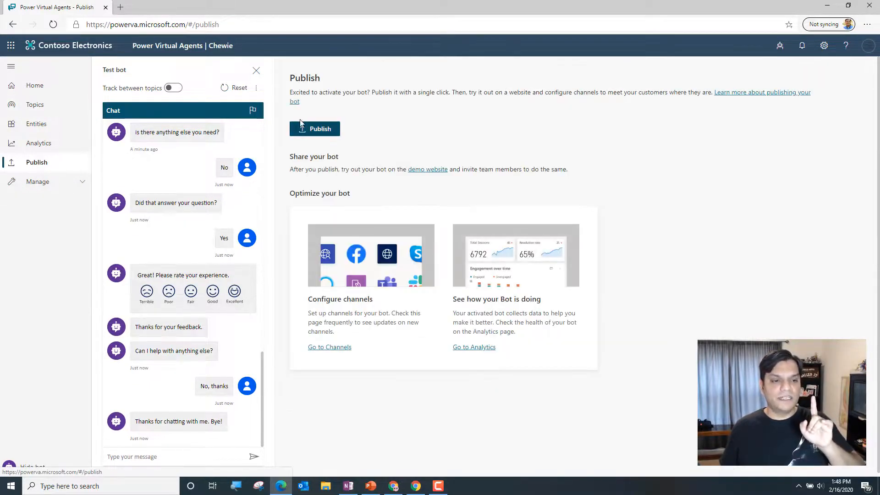
pyautogui.click(314, 129)
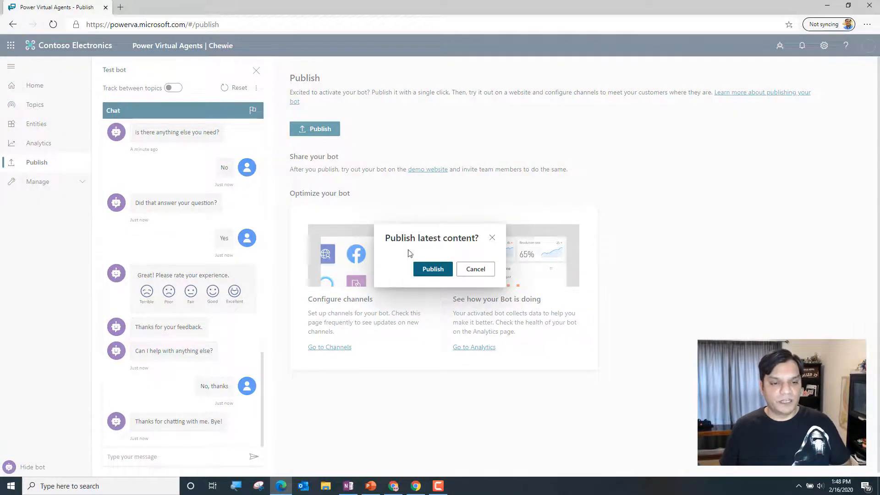
pyautogui.click(433, 270)
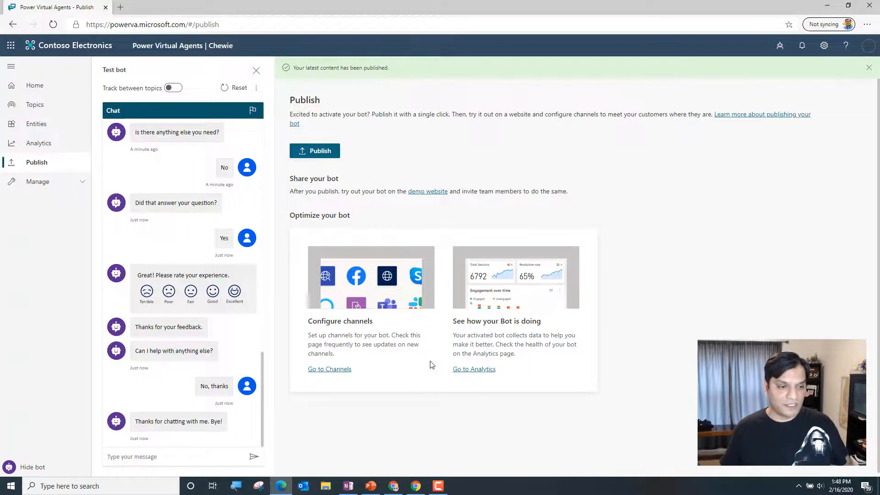
# Open the bot's Demo website channel and enter the two-line welcome message "Hey!" and "Talk to Chewie"
pyautogui.click(48, 188)
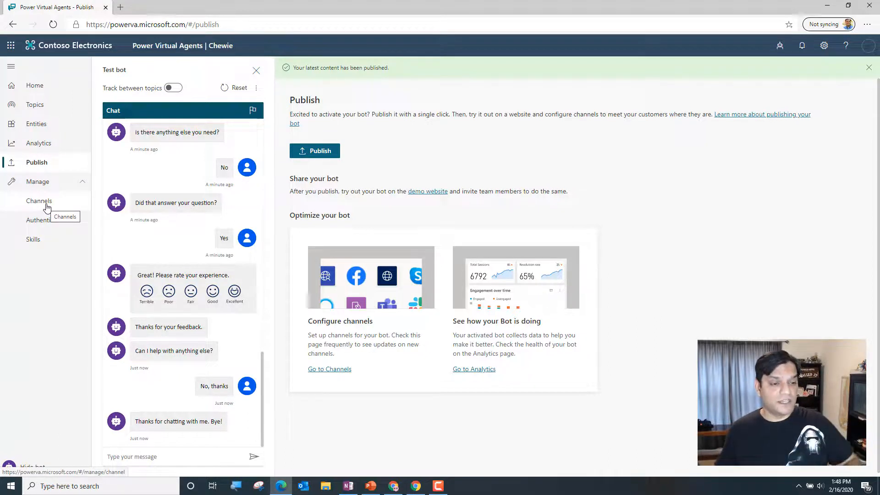
pyautogui.click(47, 204)
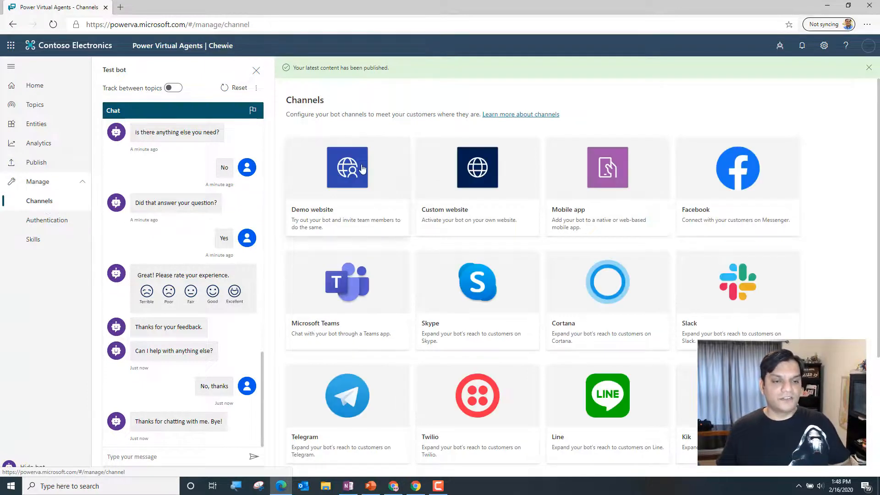
pyautogui.click(360, 196)
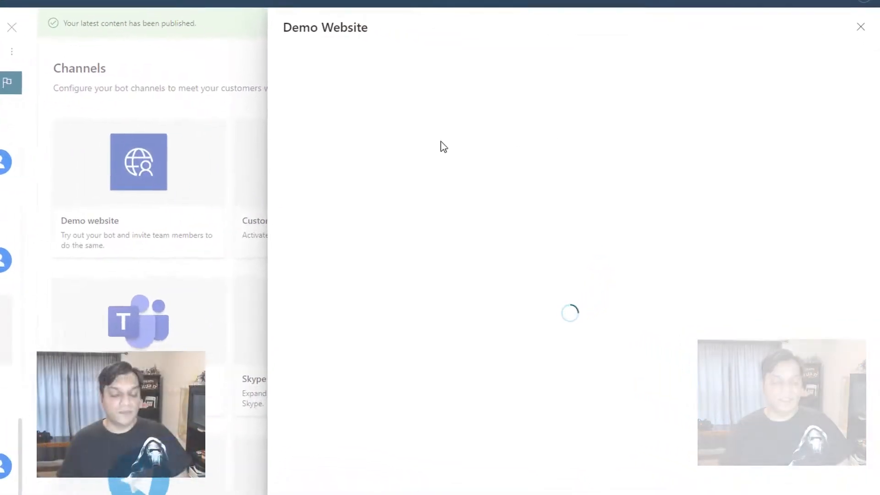
pyautogui.click(471, 149)
pyautogui.write('Hey')
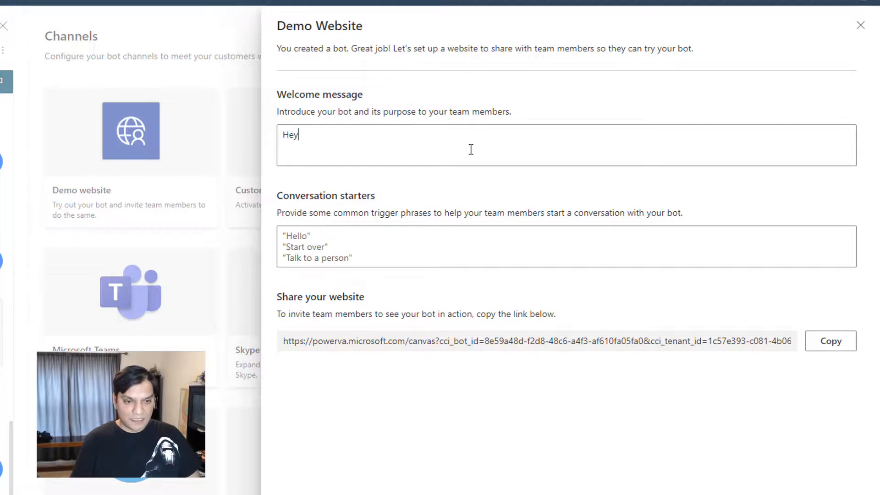
pyautogui.write('!')
pyautogui.press('Return')
pyautogui.write('Talk')
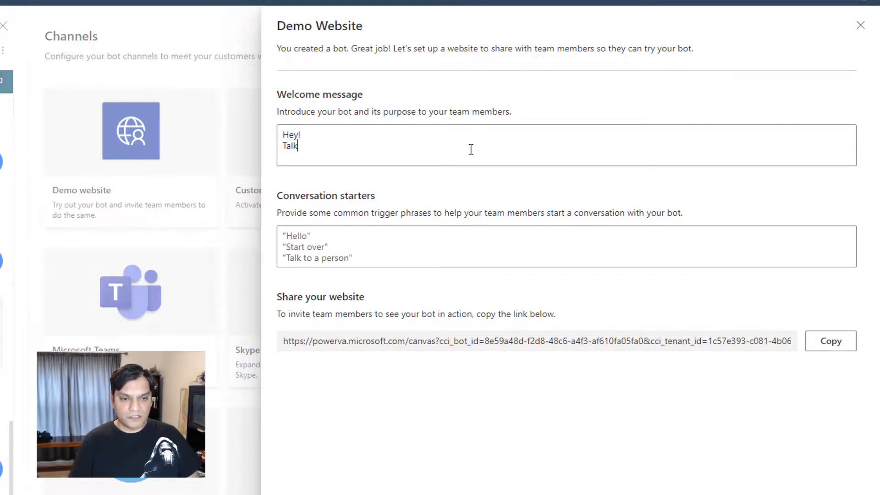
pyautogui.write(' to Chewie')
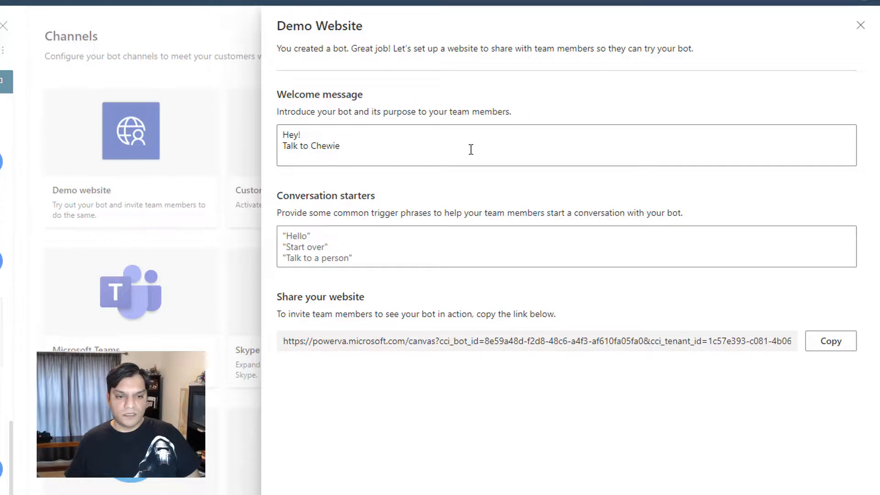
# Enter the conversation starters "Hi there!" and "I'm Chewie. How can I help." on separate lines and save the channel
pyautogui.click(454, 254)
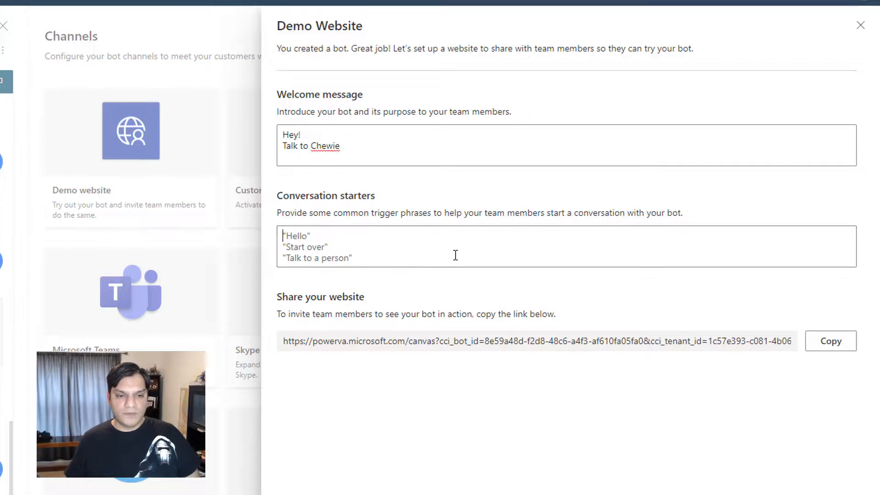
pyautogui.write('Hi ther')
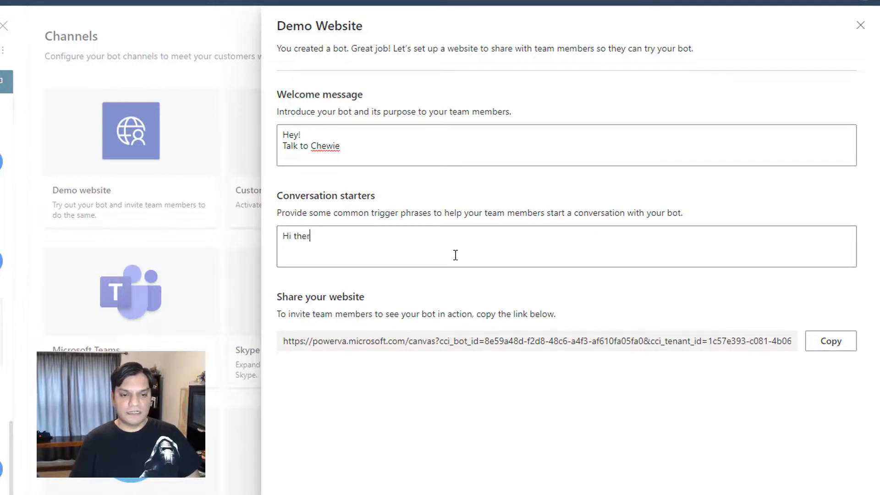
pyautogui.write("e! I'm")
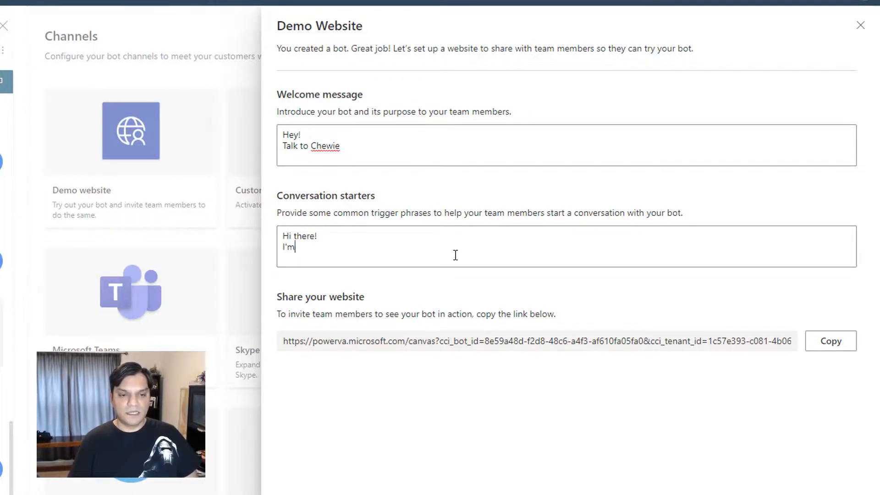
pyautogui.write(' Chewie')
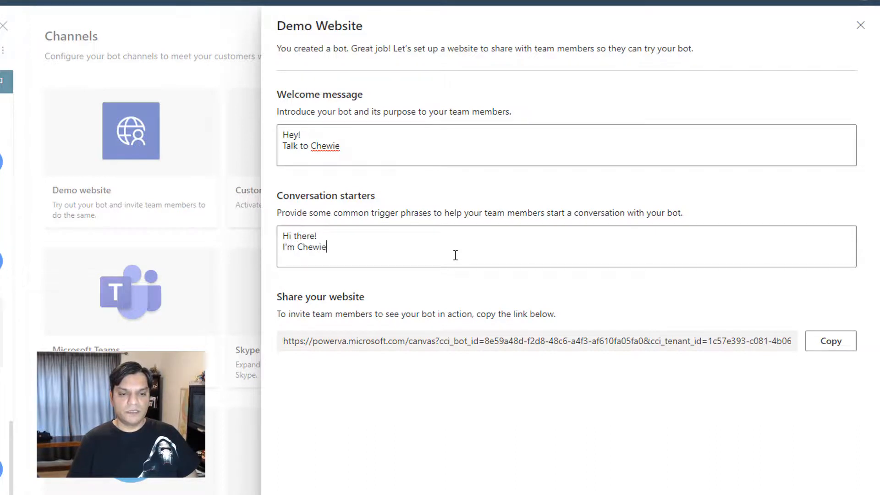
pyautogui.write('. How cna I')
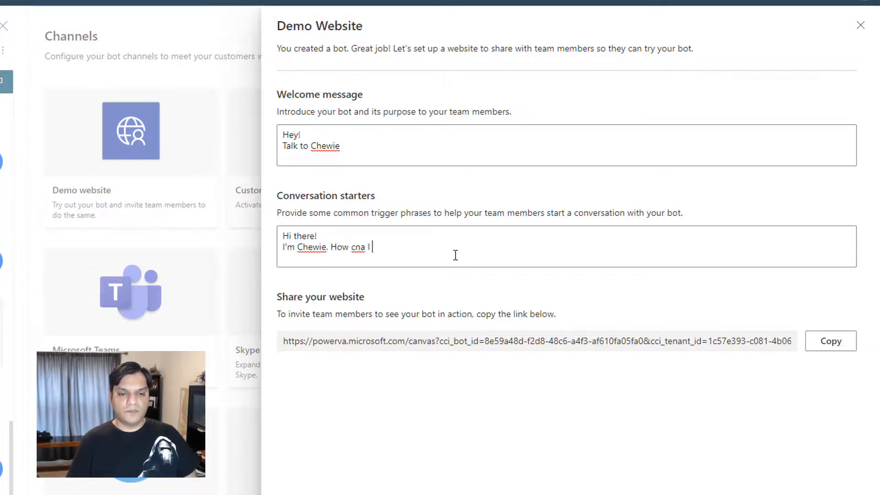
pyautogui.write('nI')
pyautogui.write('I can')
pyautogui.press('BackSpace')
pyautogui.write('help.')
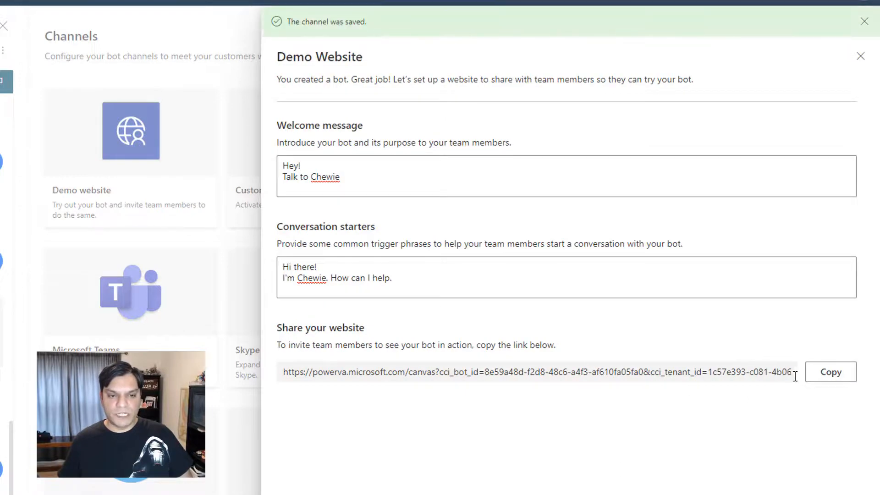
# Copy the demo website's share link and open it in a new browser tab
pyautogui.click(845, 380)
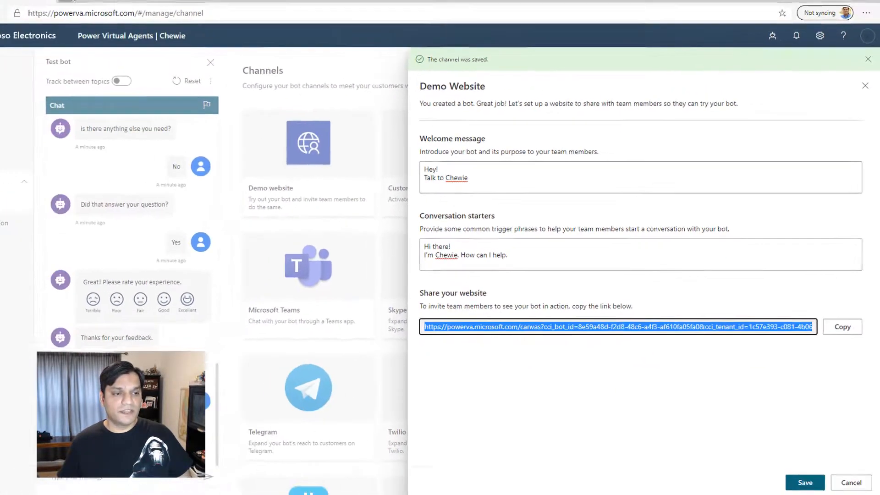
pyautogui.hotkey('ctrl', 't')
pyautogui.hotkey('ctrl', 'v')
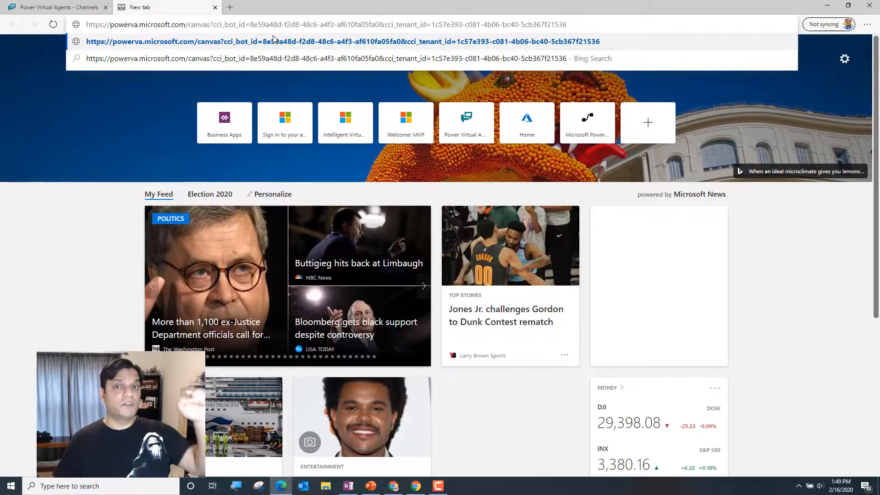
pyautogui.press('Return')
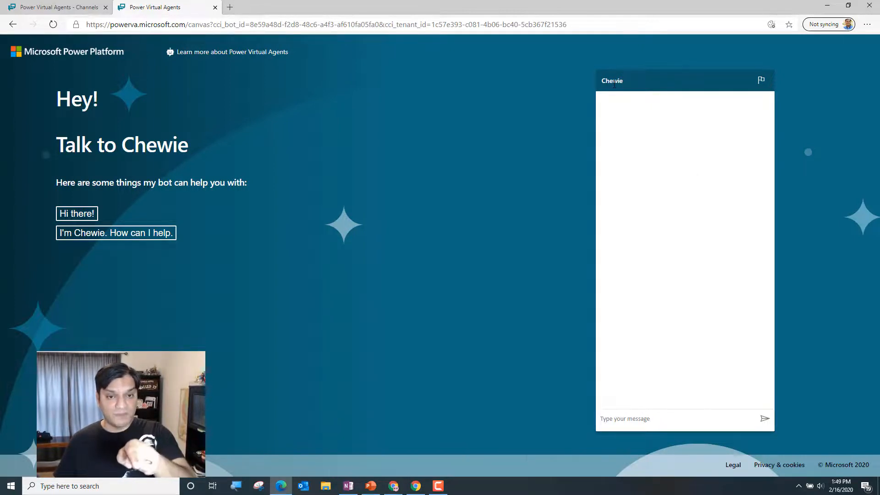
# Send the messages "Hi there" and "Have license question" to Chewie in the demo website chat
pyautogui.click(691, 417)
pyautogui.write('Hi there')
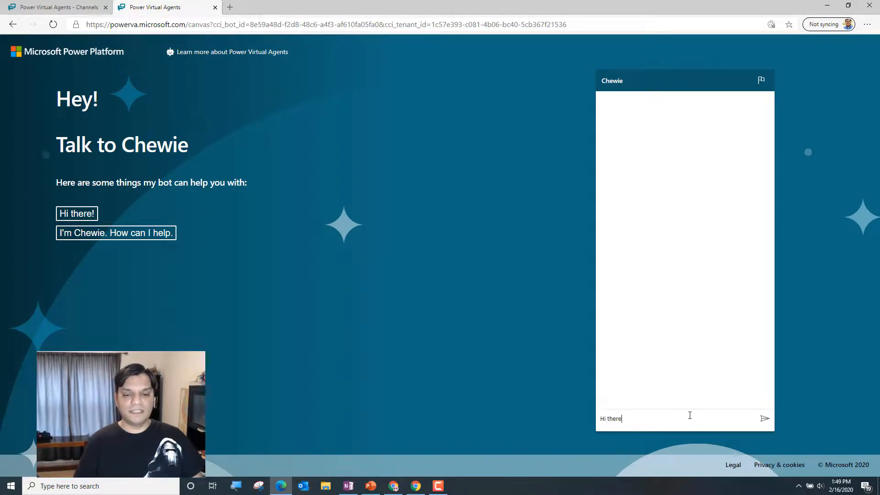
pyautogui.press('Return')
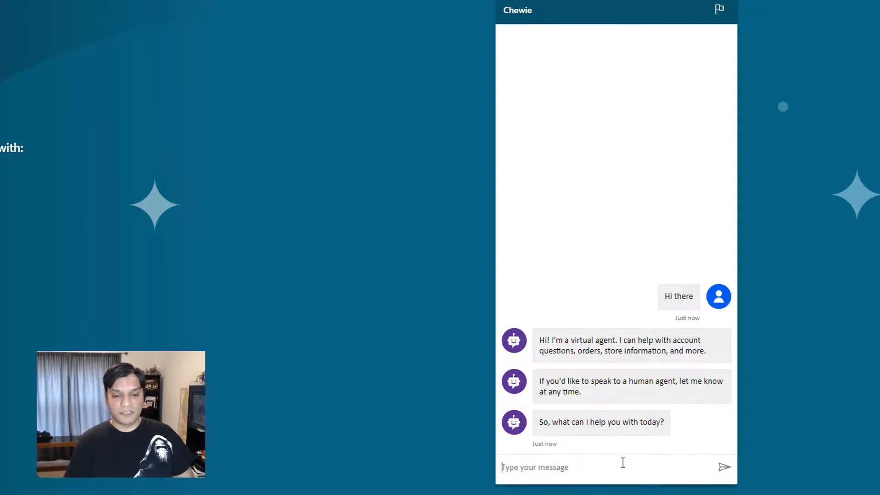
pyautogui.write('Have license question')
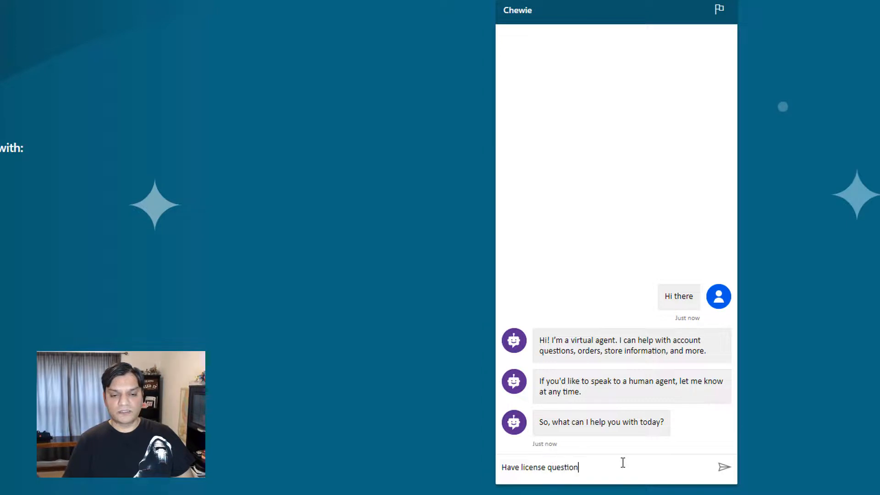
pyautogui.press('Return')
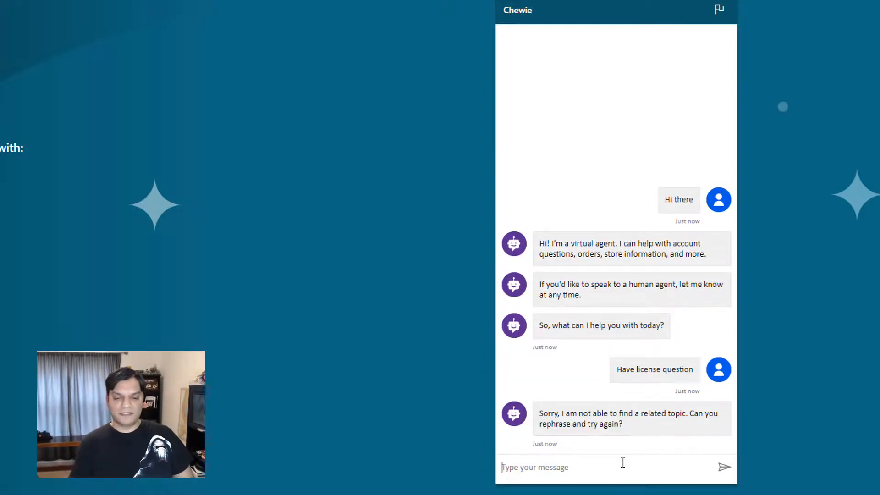
# Send "Support" to the bot, browse the offered services and choose Projects
pyautogui.write('Support')
pyautogui.press('Return')
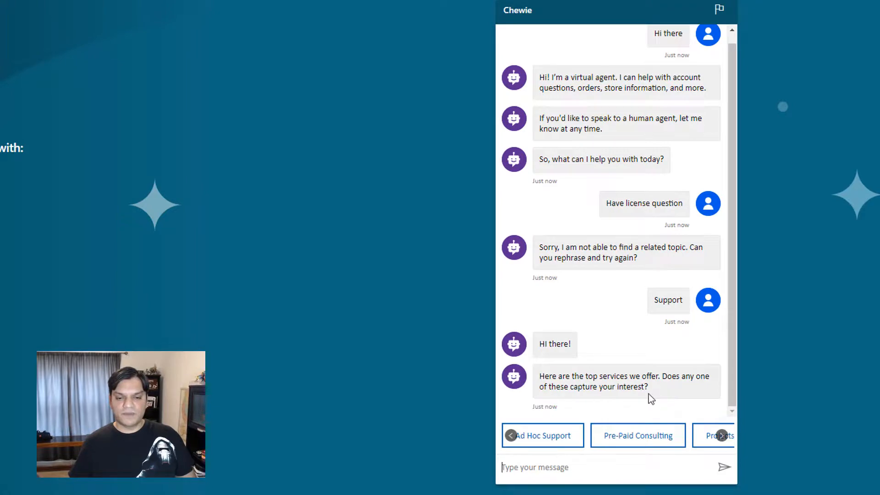
pyautogui.click(721, 435)
pyautogui.click(722, 435)
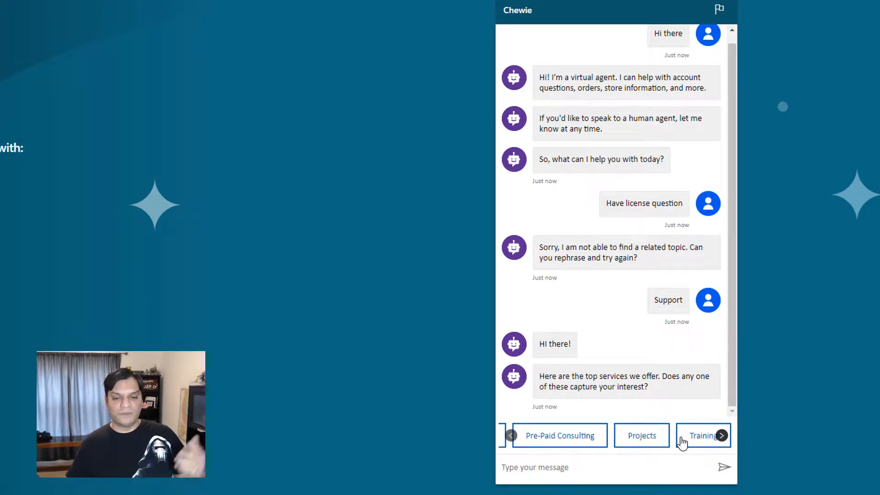
pyautogui.click(641, 440)
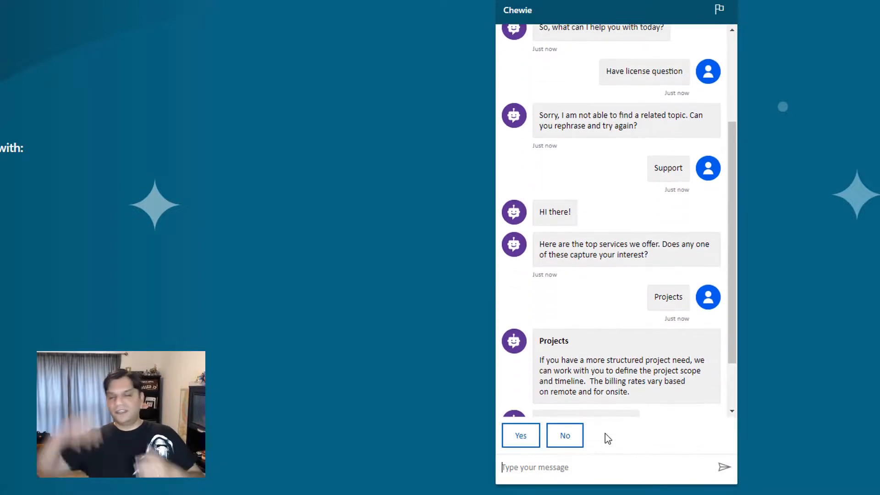